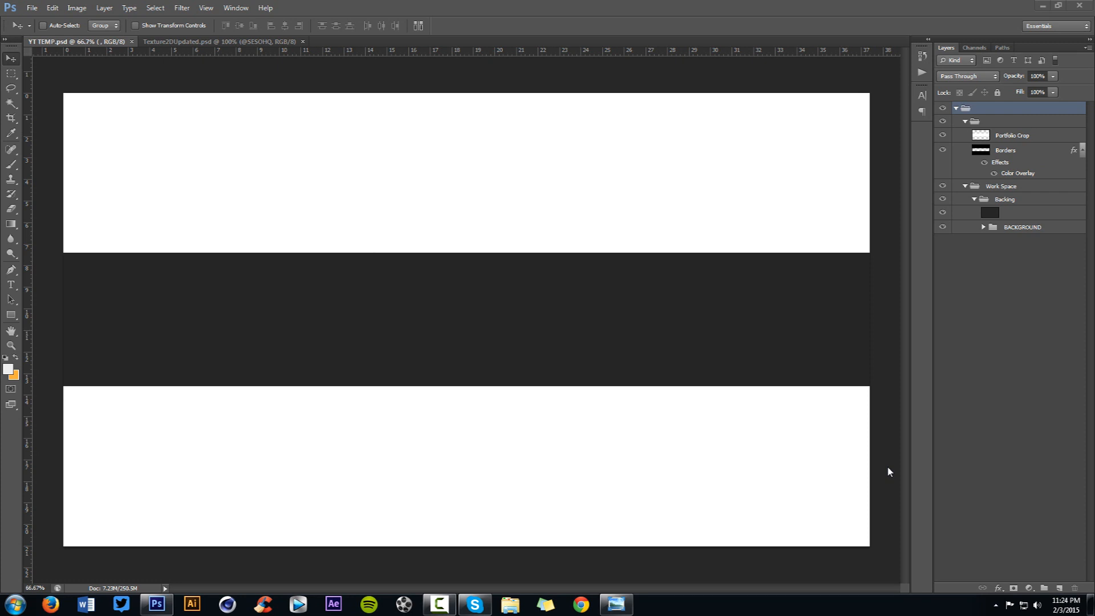
Step: View the adaptbanner reference image in Windows Photo Viewer, and look over the open texture document and banner template in Photoshop
click(616, 604)
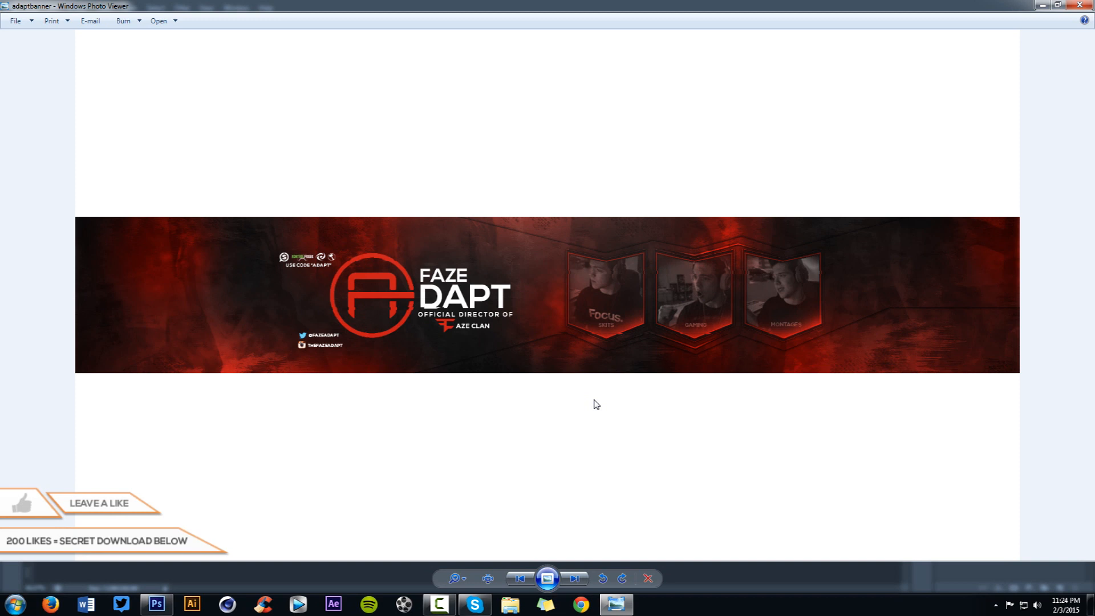
click(157, 605)
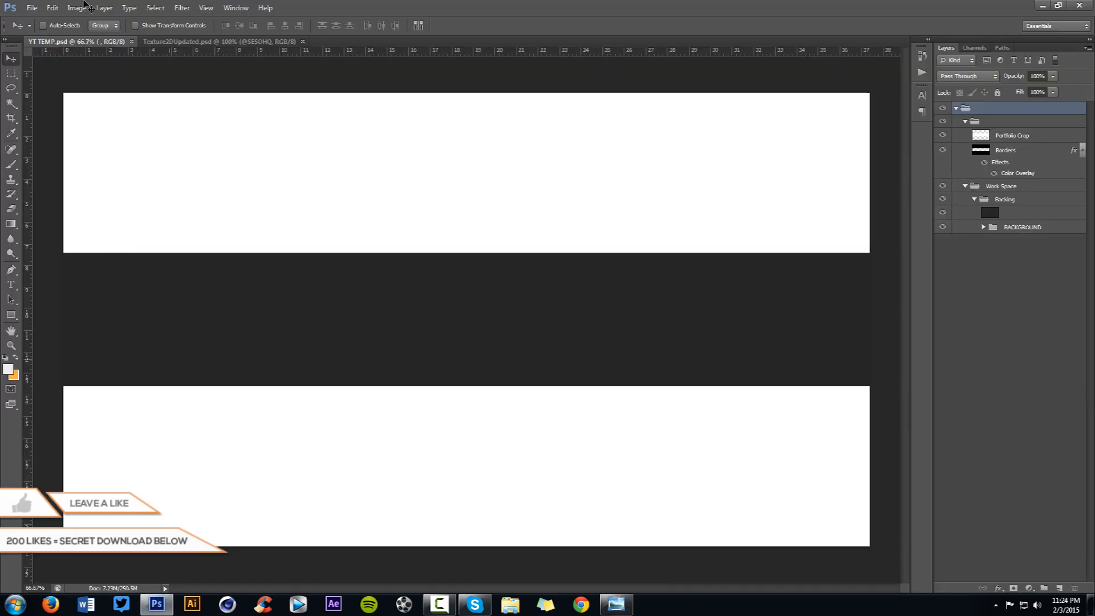
click(184, 43)
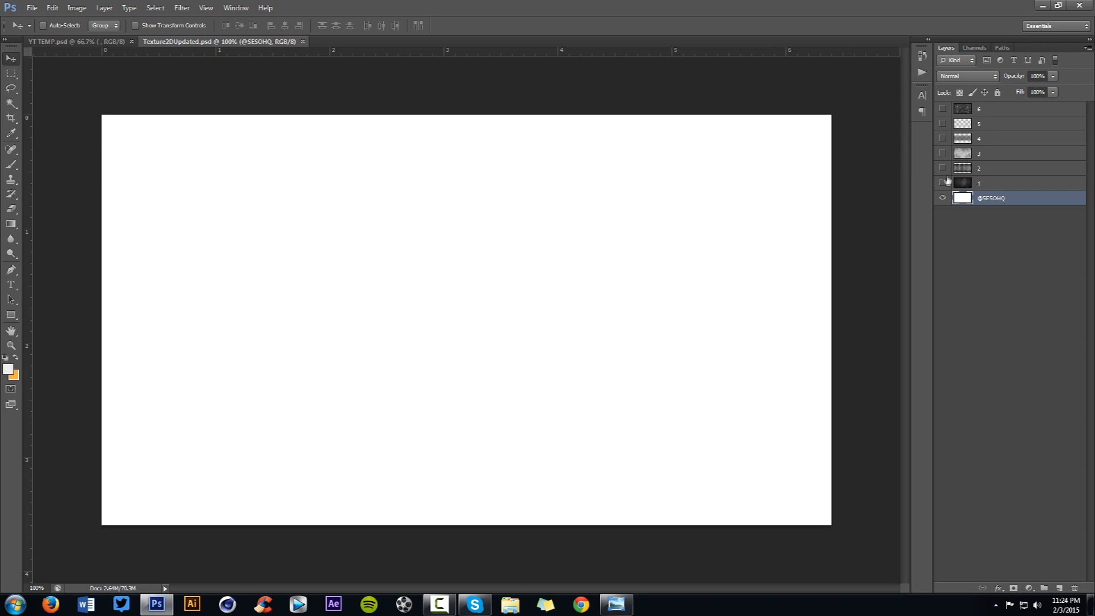
click(74, 43)
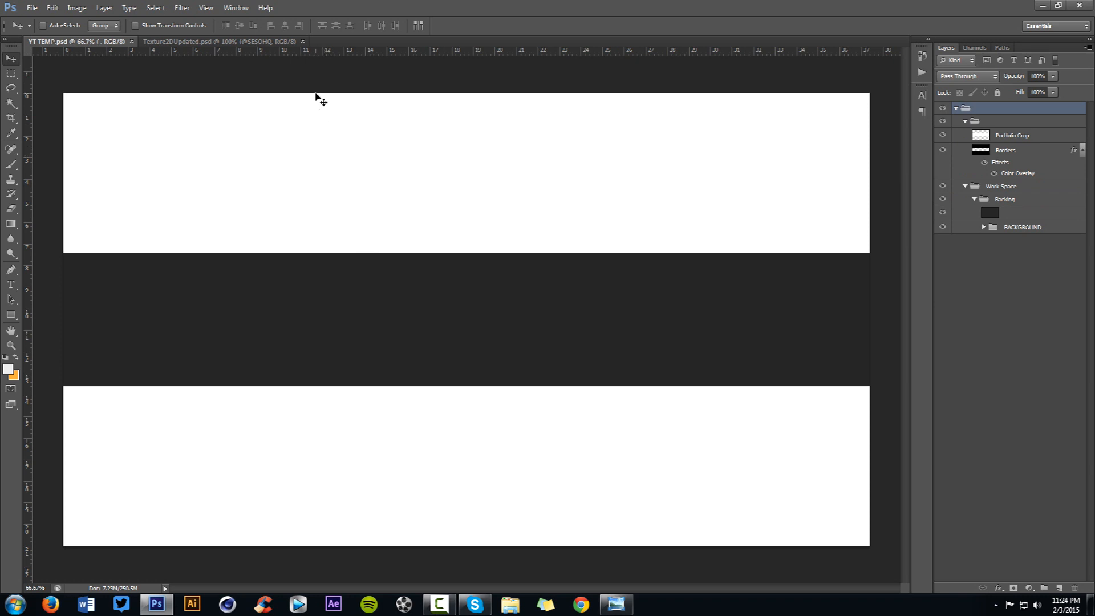
Step: Show texture layer 1 in Texture2DUpdated.psd and copy it into the Backing group of YT TEMP.psd, aligned to the central strip's starting edge
click(231, 42)
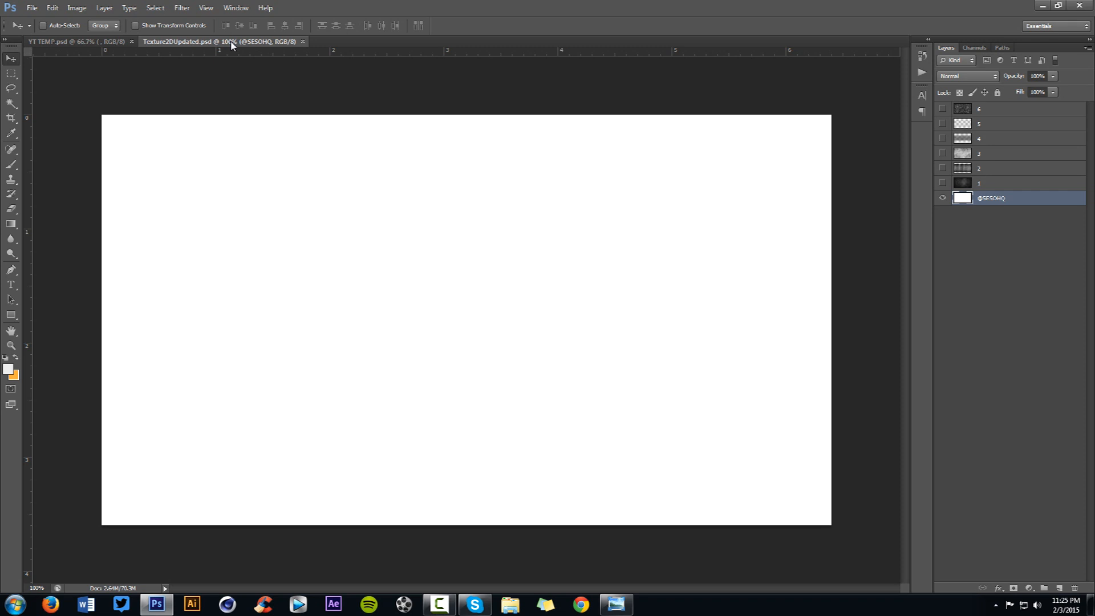
click(943, 183)
click(1004, 188)
drag(614, 200, 303, 272)
drag(205, 232, 522, 254)
drag(1005, 125, 1004, 221)
drag(752, 249, 643, 266)
Step: Scale the texture 1 layer up proportionally until it covers the full width of the banner strip
key(ctrl+t)
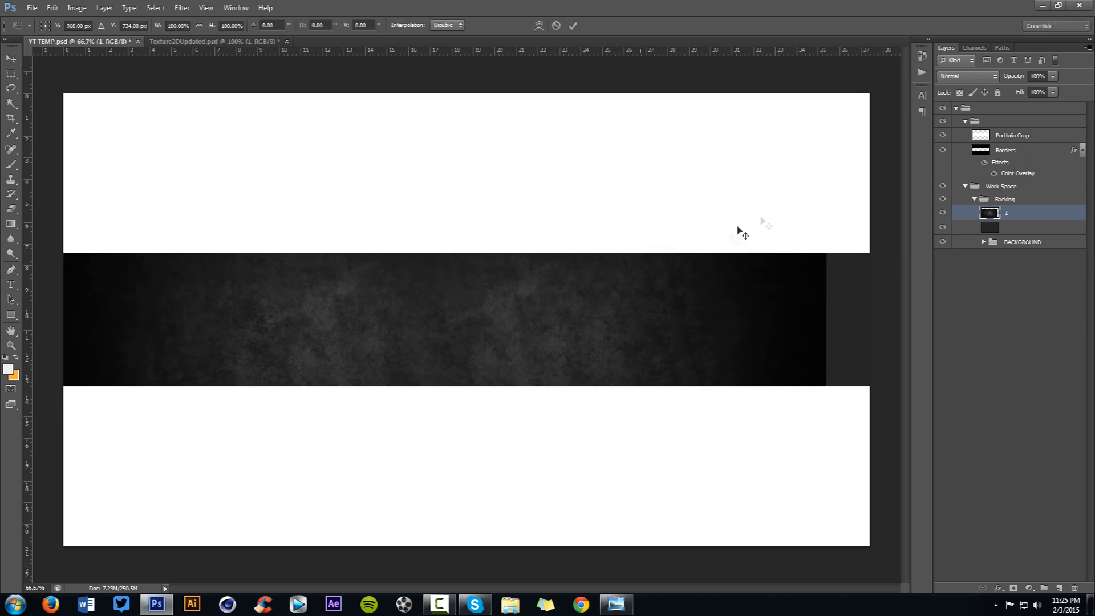
drag(827, 145, 877, 115)
key(Return)
Step: Check the banner against its guides, hide them again, and lower the texture 1 layer's opacity to about 43%
key(ctrl+semicolon)
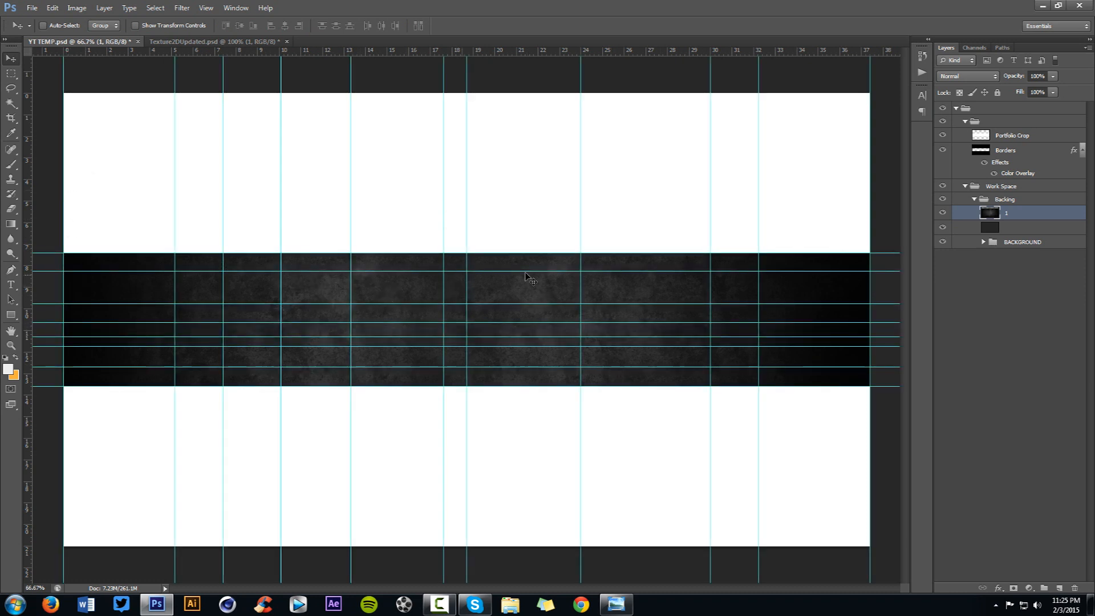
key(ctrl+semicolon)
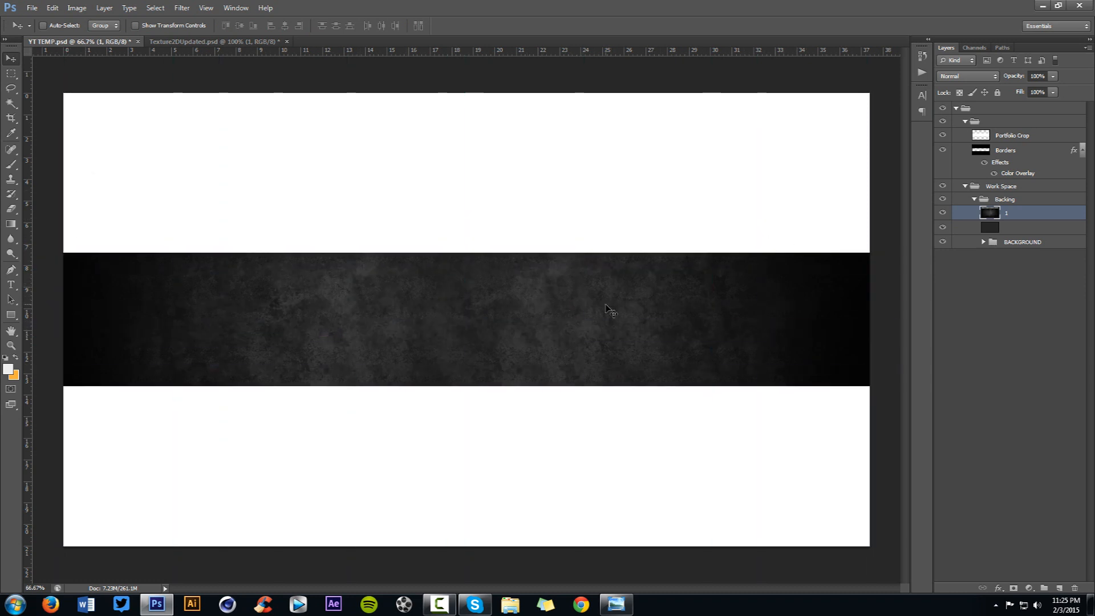
click(1053, 75)
drag(1054, 90, 1022, 94)
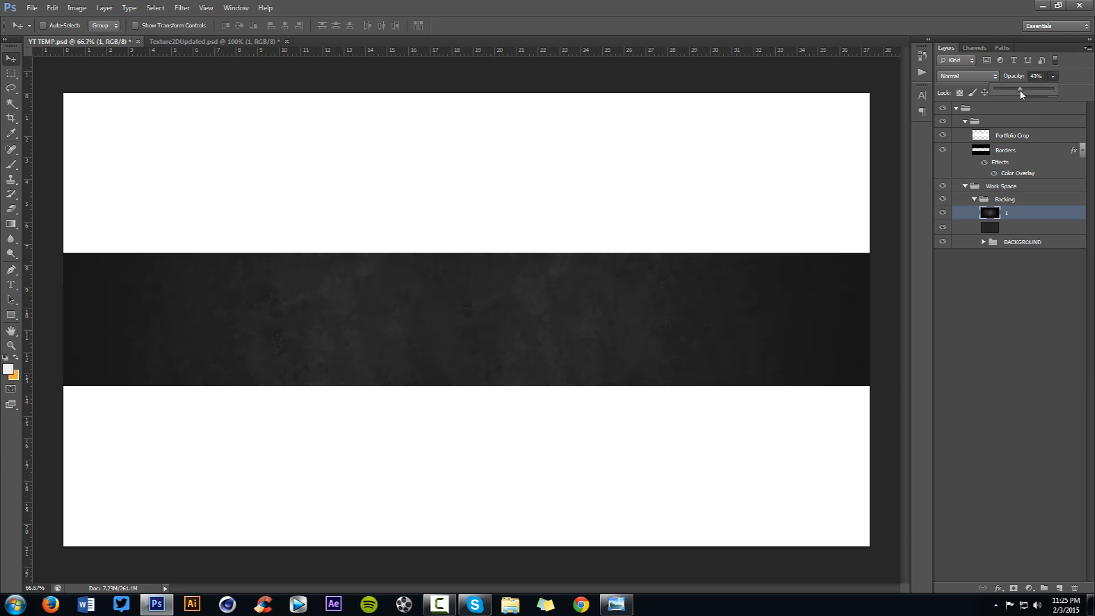
Step: Show only texture 2 above the white base in Texture2DUpdated.psd and copy it into the banner above texture 1
click(214, 42)
click(943, 169)
click(944, 182)
click(976, 169)
drag(758, 204, 638, 284)
Step: Scale the texture 2 layer to about 106% and shift it slightly so it covers the whole banner strip
key(ctrl+t)
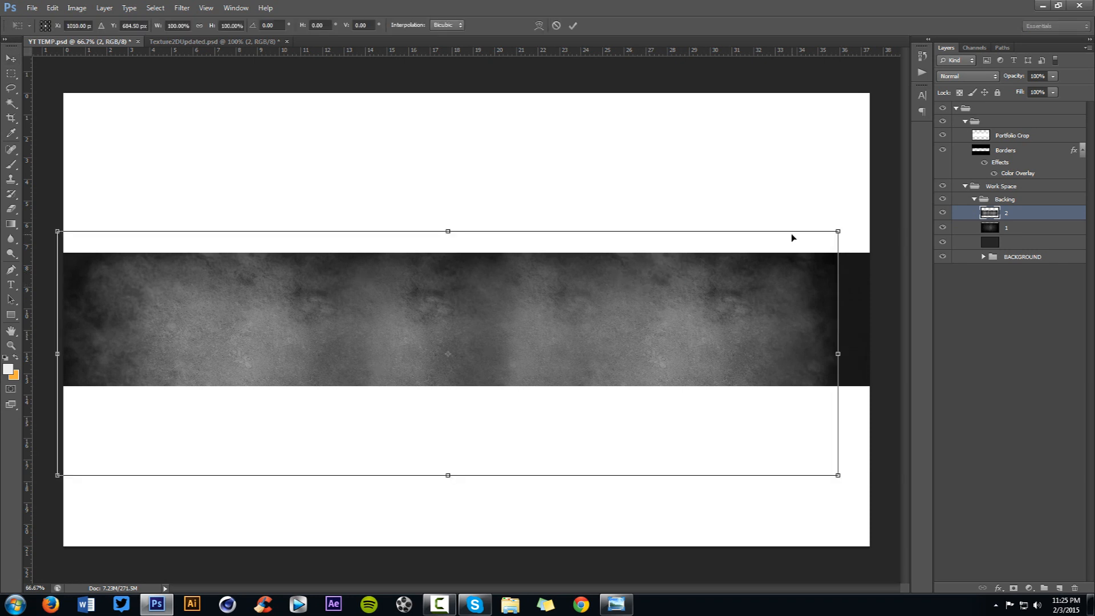
drag(838, 232, 882, 210)
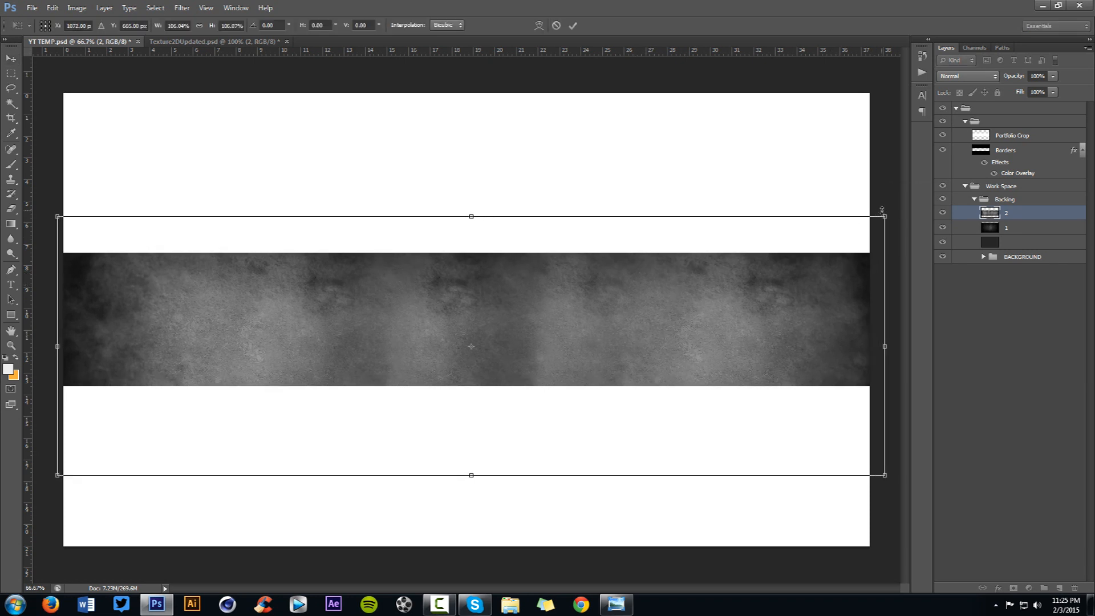
key(Return)
drag(693, 293, 675, 295)
Step: Set the texture 2 layer's blend mode to Soft Light and its opacity to about 64%
click(968, 76)
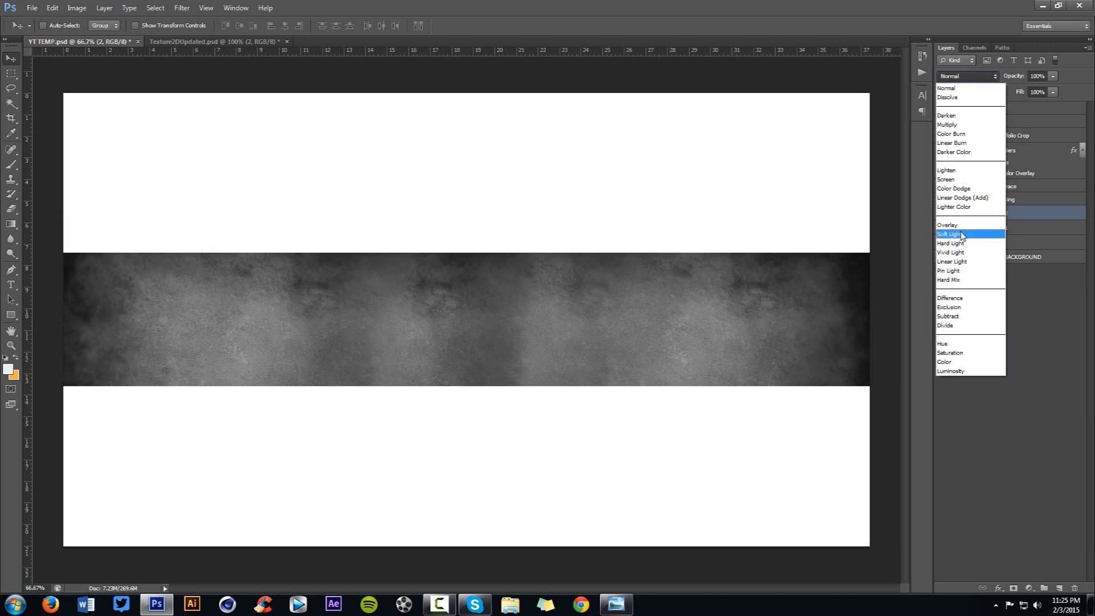
click(960, 233)
click(1054, 77)
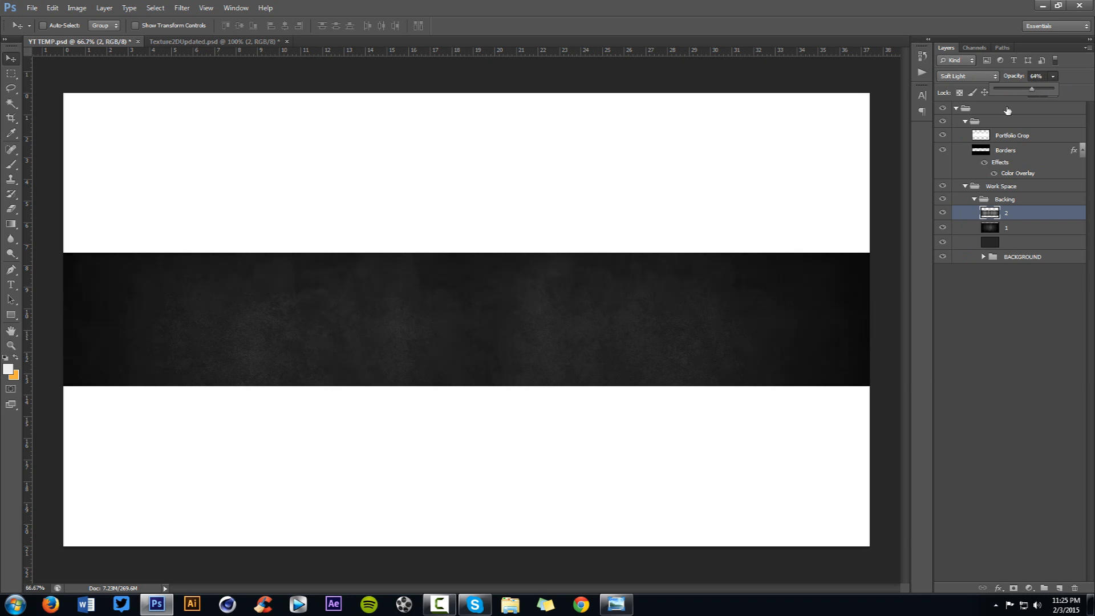
Step: Swap texture 2 for texture 3 in Texture2DUpdated.psd and copy texture 3 over the banner strip
click(194, 41)
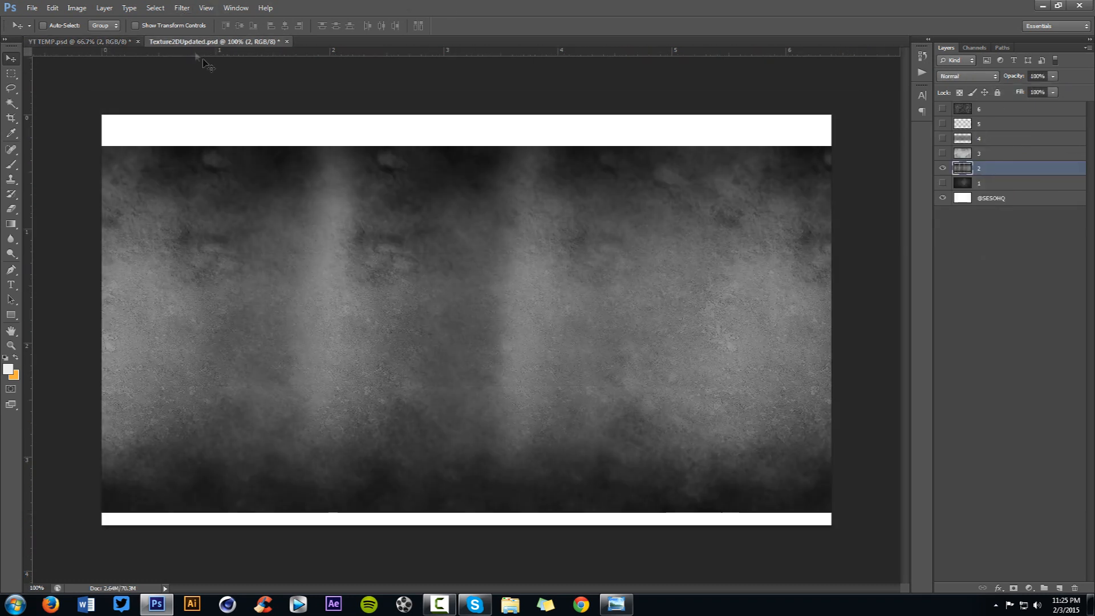
click(942, 169)
click(943, 154)
click(992, 154)
drag(646, 220, 556, 296)
Step: Set the texture 3 layer's blend mode to Soft Light and its opacity to about 62%
click(977, 80)
click(970, 225)
click(968, 76)
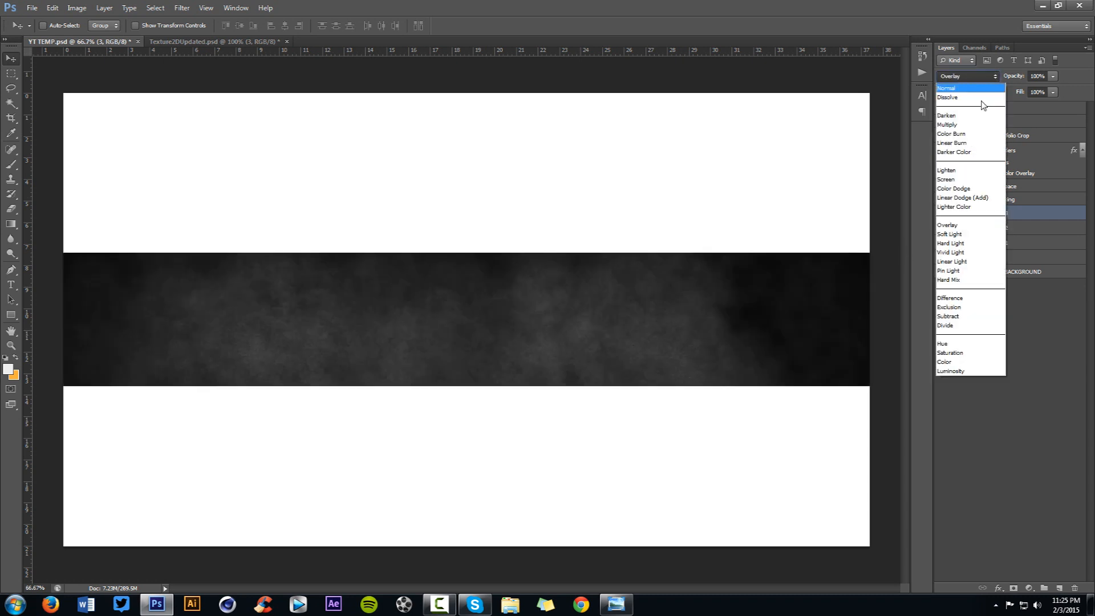
click(970, 229)
click(1053, 76)
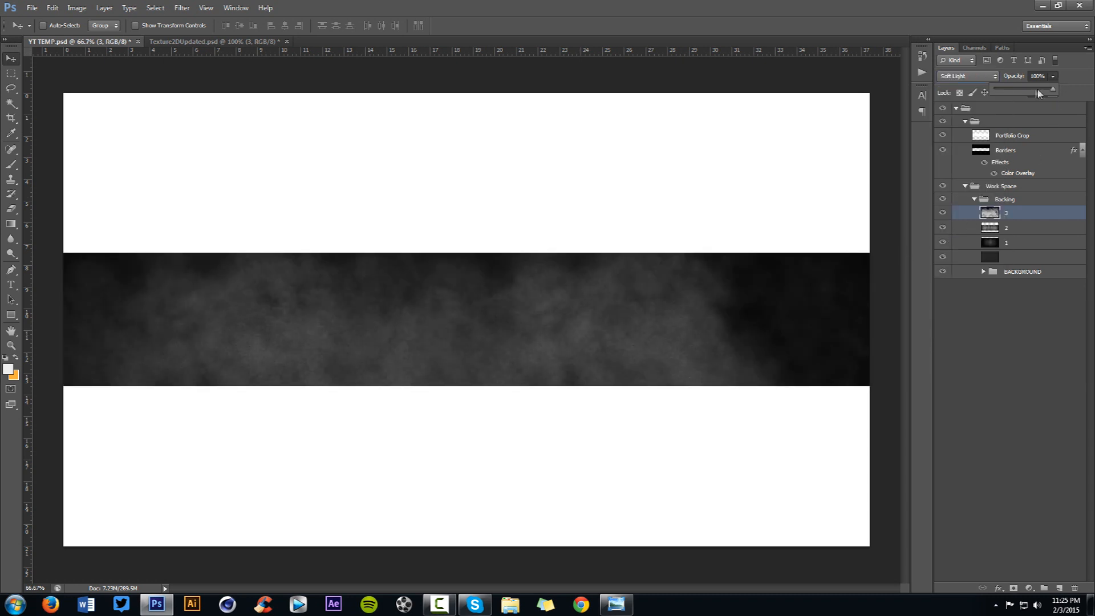
drag(1040, 91, 1030, 93)
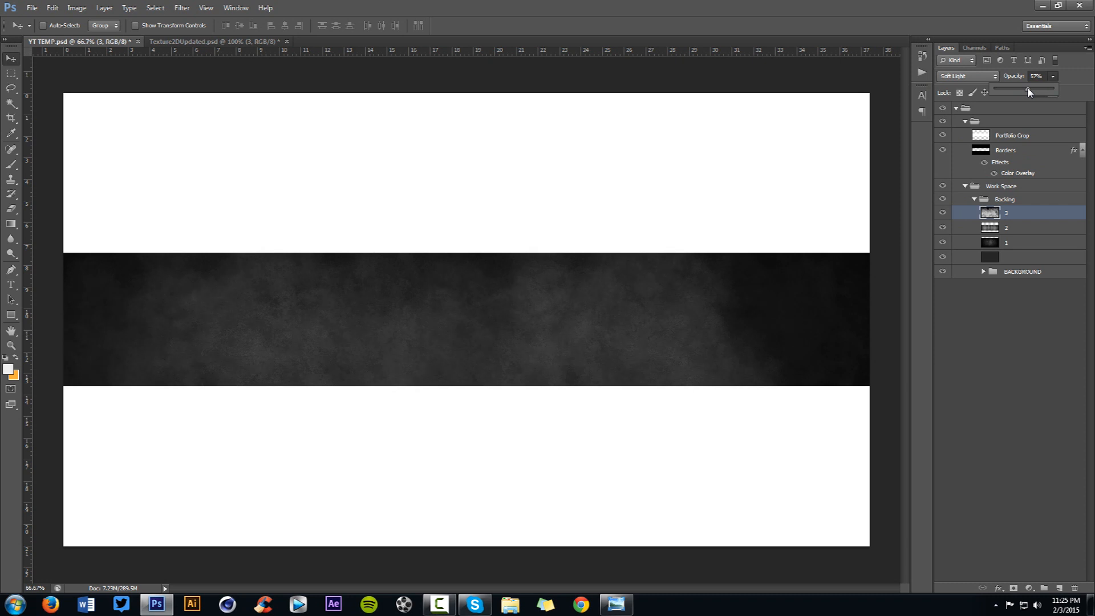
Step: Undo the scattered-brush erasing on the texture 3 layer and erase across the strip's left part with a soft round eraser of about 724 px
ctrl+click(354, 321)
key(e)
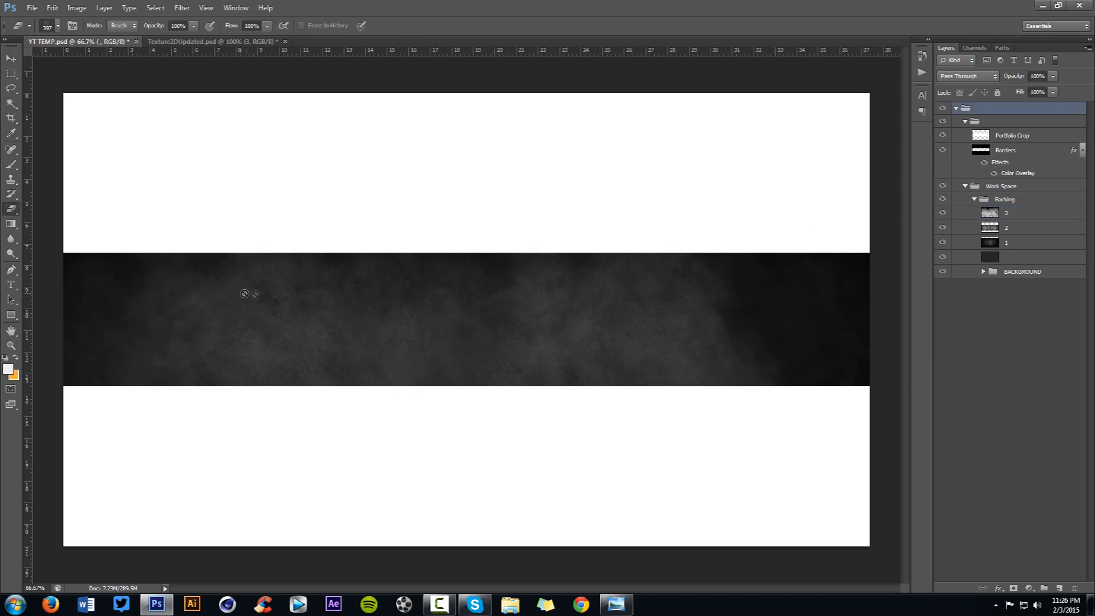
ctrl+click(341, 253)
drag(296, 256, 321, 258)
mouse_move(212, 260)
mouse_down()
mouse_move(198, 280)
mouse_move(275, 321)
mouse_move(283, 370)
mouse_up()
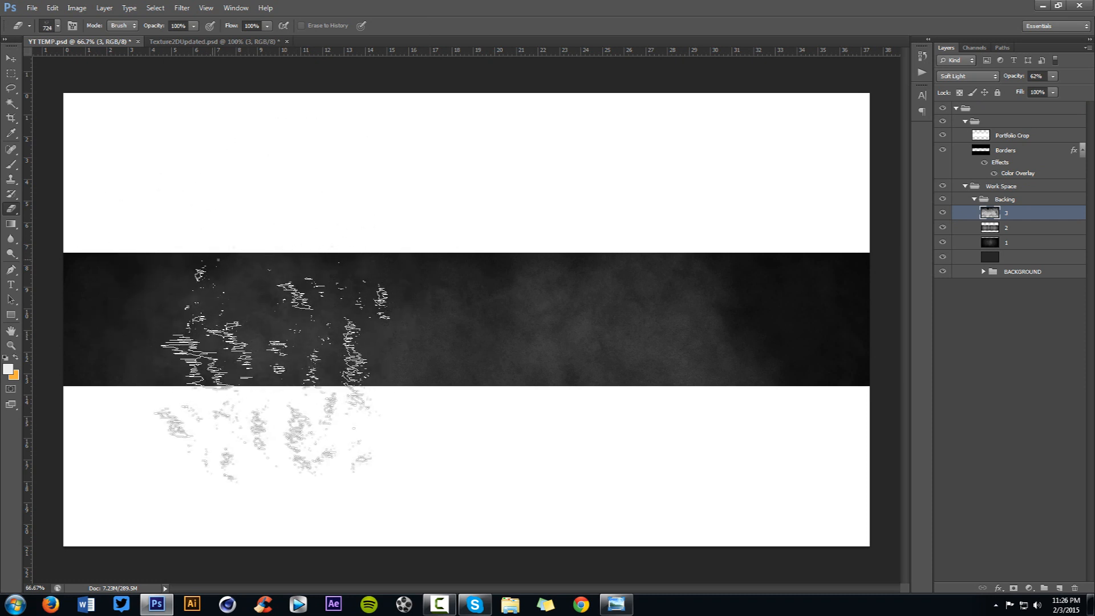
right_click(265, 374)
double_click(233, 341)
key(ctrl+z)
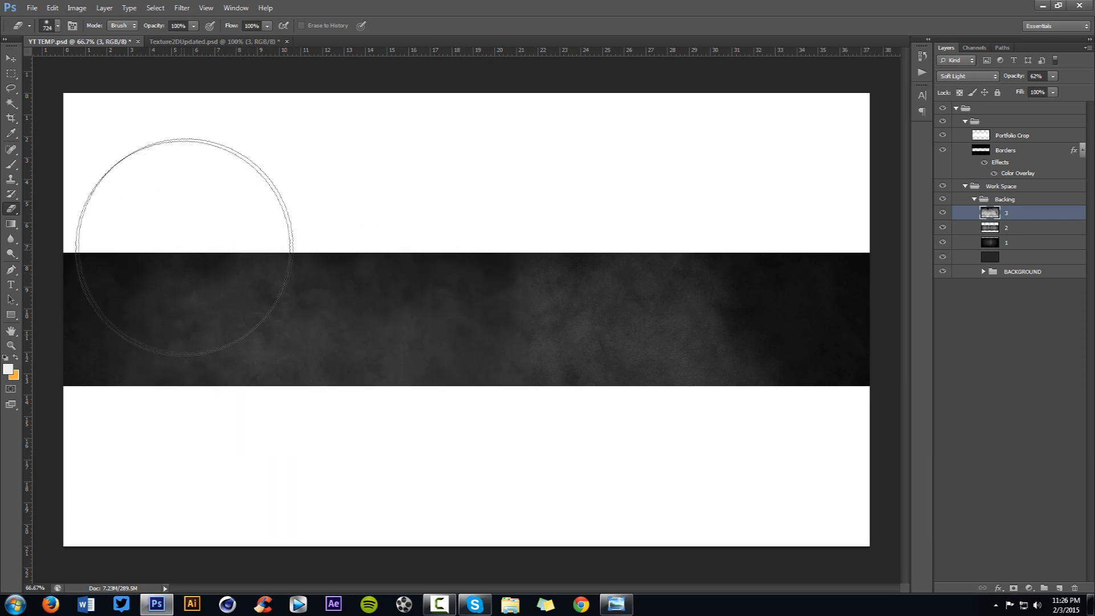
mouse_move(166, 225)
mouse_down()
mouse_move(253, 350)
mouse_move(374, 409)
mouse_up()
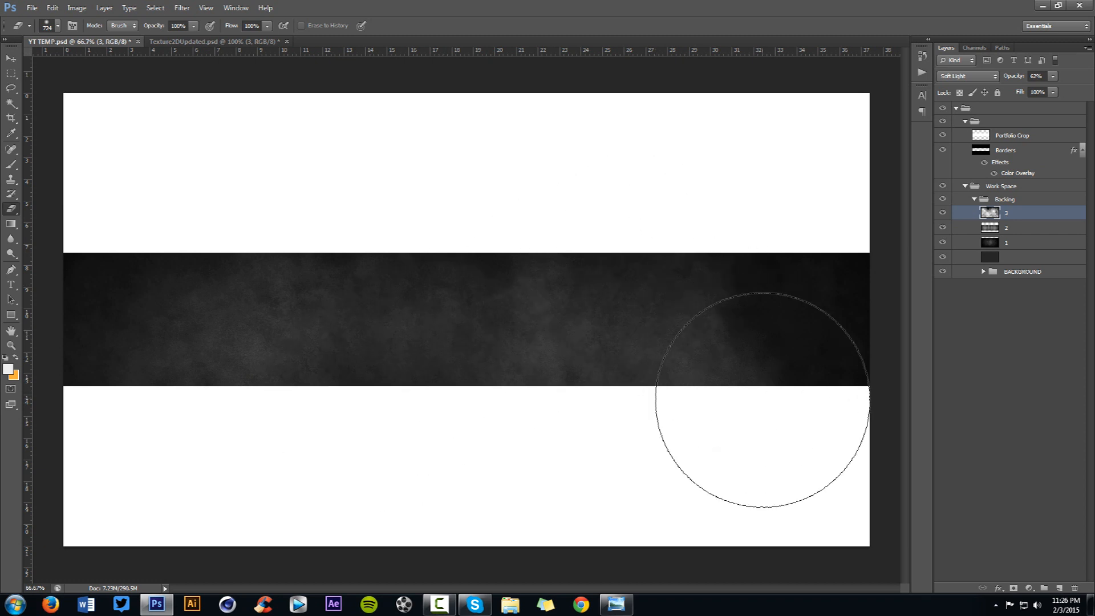
Step: Copy texture 4 from Texture2DUpdated.psd into the banner above texture 3 and position it over the strip
key(v)
drag(304, 91, 977, 153)
click(1001, 139)
drag(398, 221, 525, 286)
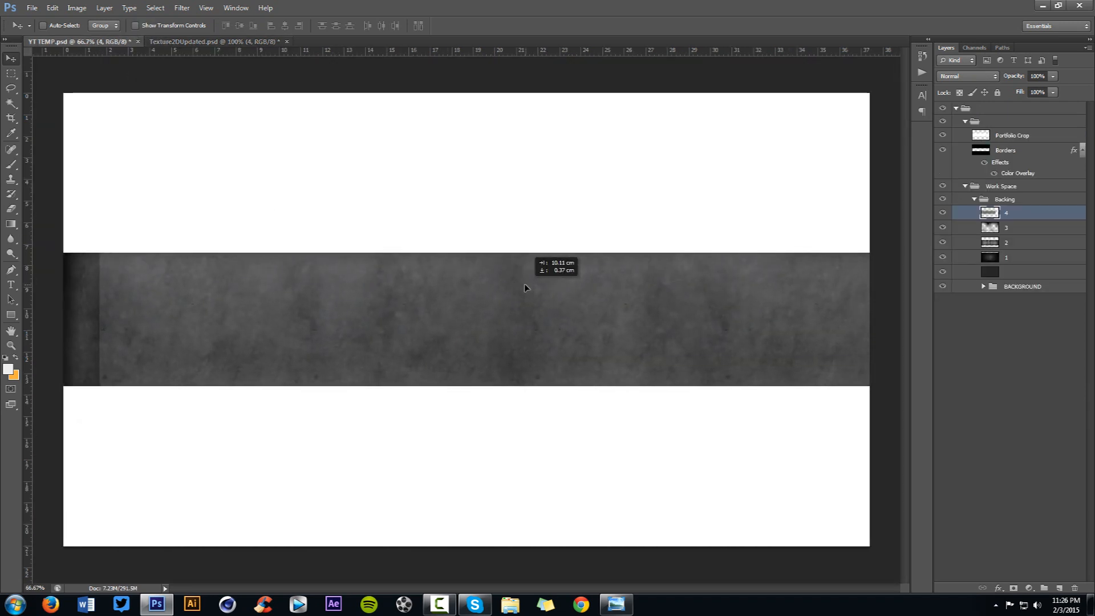
Step: Scale the texture 4 layer to about 103% so it covers the banner strip from edge to edge
key(ctrl+t)
key(ctrl+minus)
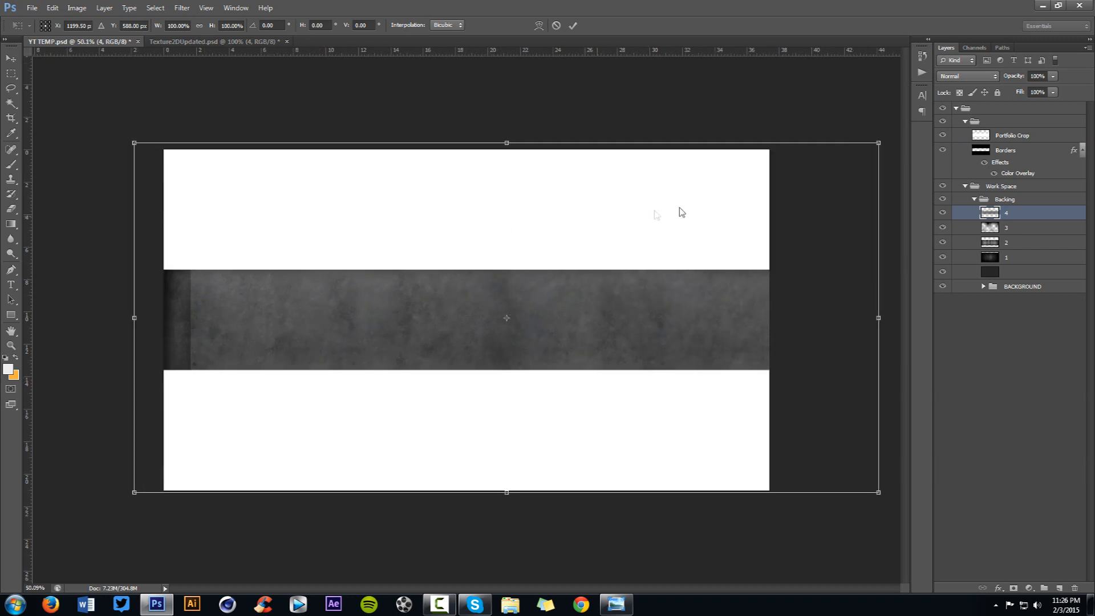
drag(136, 145, 106, 129)
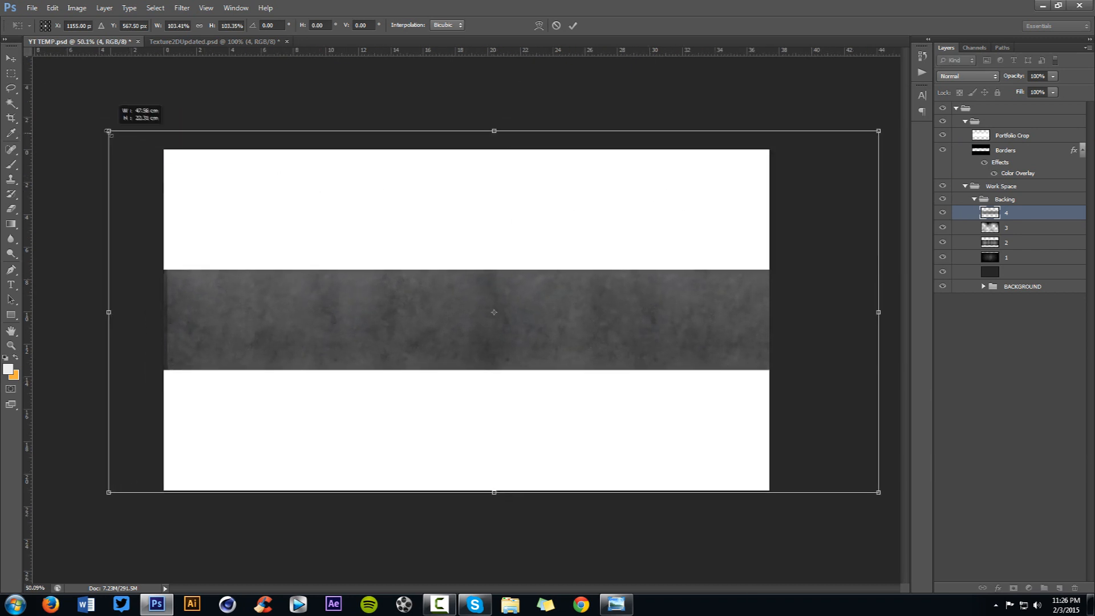
key(Return)
key(ctrl+plus)
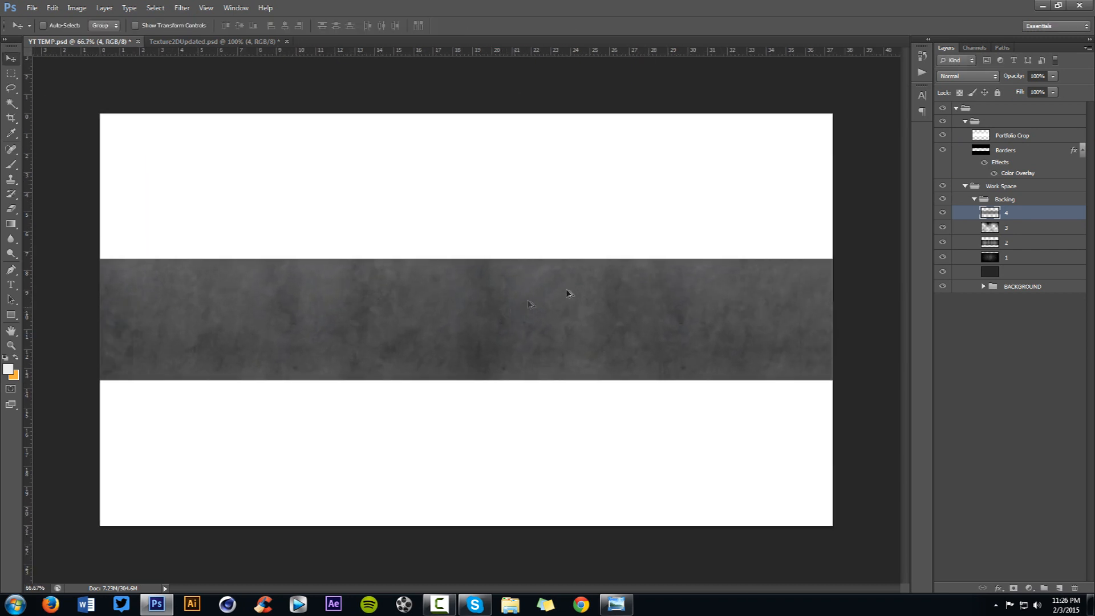
Step: Set the texture 4 layer's blend mode to Overlay and lower its opacity slightly
click(968, 75)
click(970, 221)
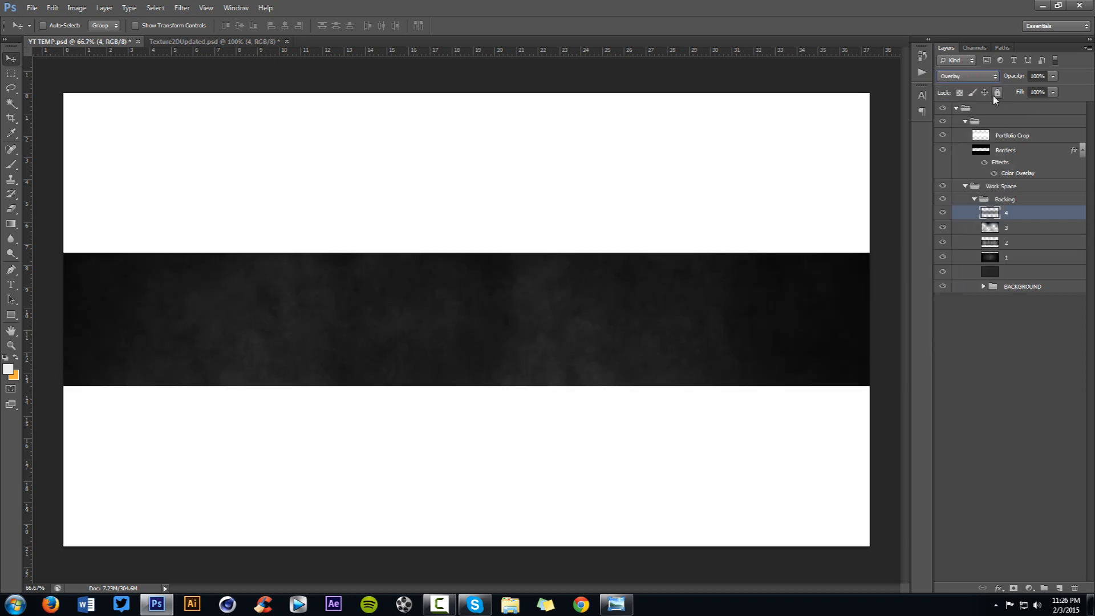
click(1054, 76)
mouse_move(1055, 88)
mouse_down()
mouse_move(1032, 86)
mouse_move(1045, 92)
mouse_up()
Step: Copy texture 5 from Texture2DUpdated.psd over the banner strip and lower its opacity to just under half, keeping Normal blending
click(254, 42)
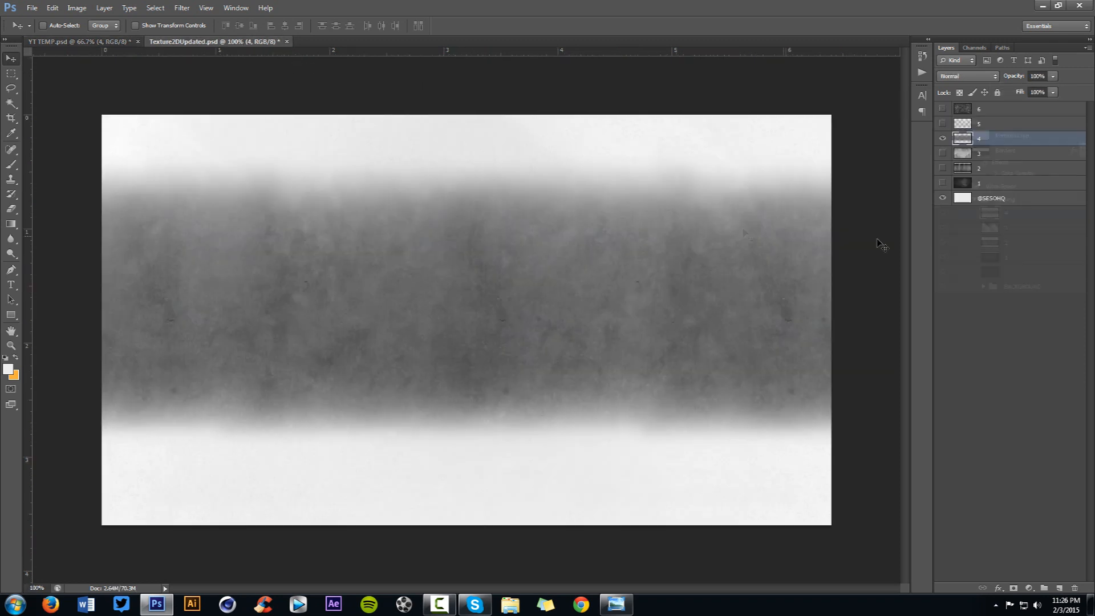
click(944, 139)
click(943, 109)
click(1000, 125)
click(943, 123)
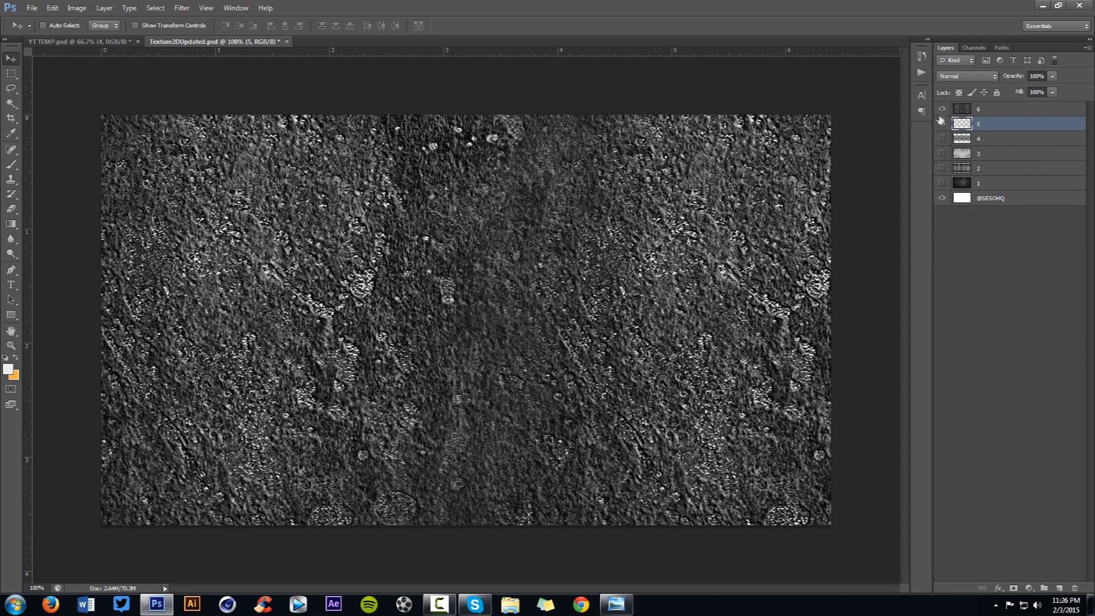
click(944, 109)
drag(440, 195, 337, 269)
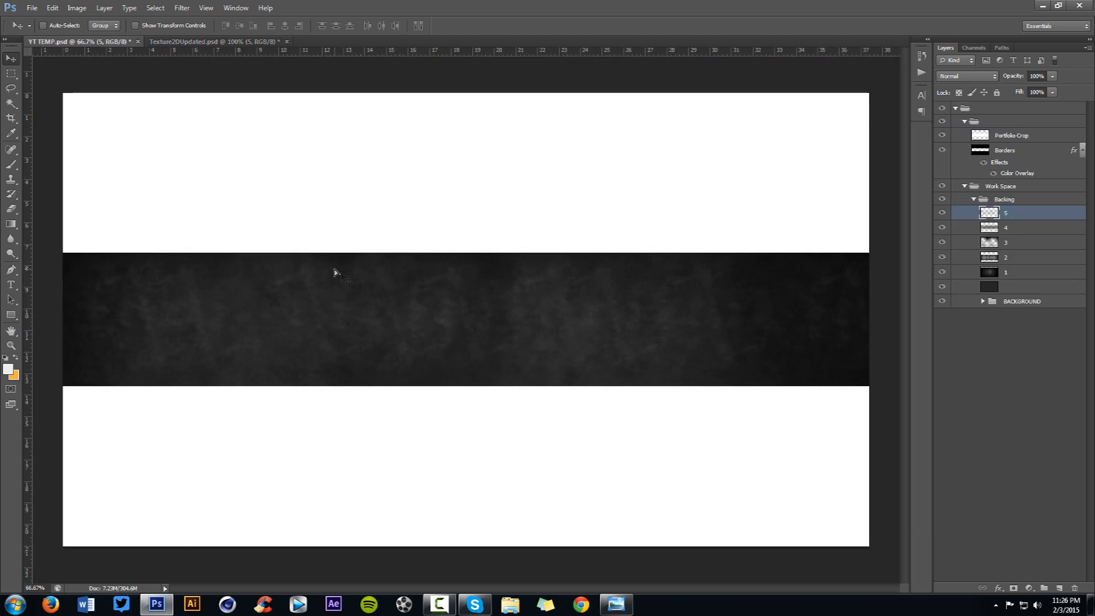
click(970, 76)
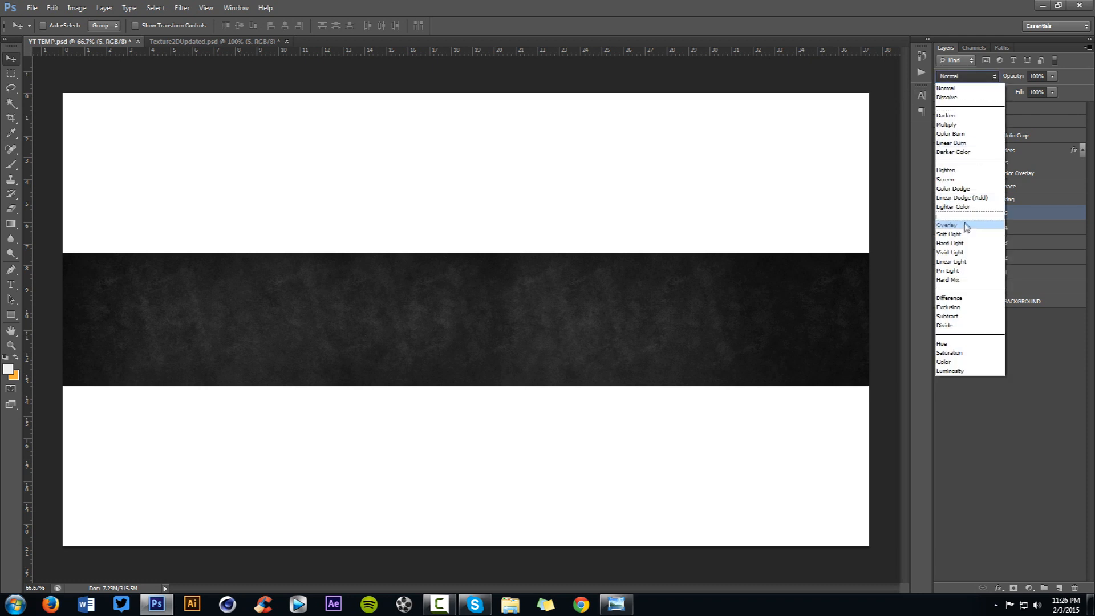
click(1055, 78)
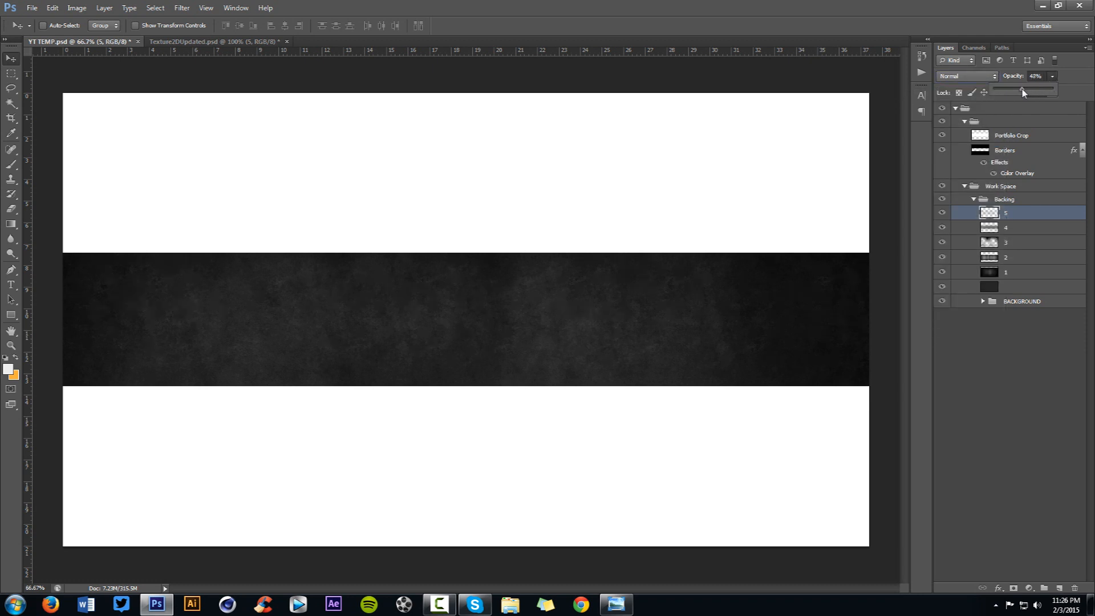
Step: Swap texture 5 for texture 6 in Texture2DUpdated.psd and copy texture 6 over the banner strip
click(240, 42)
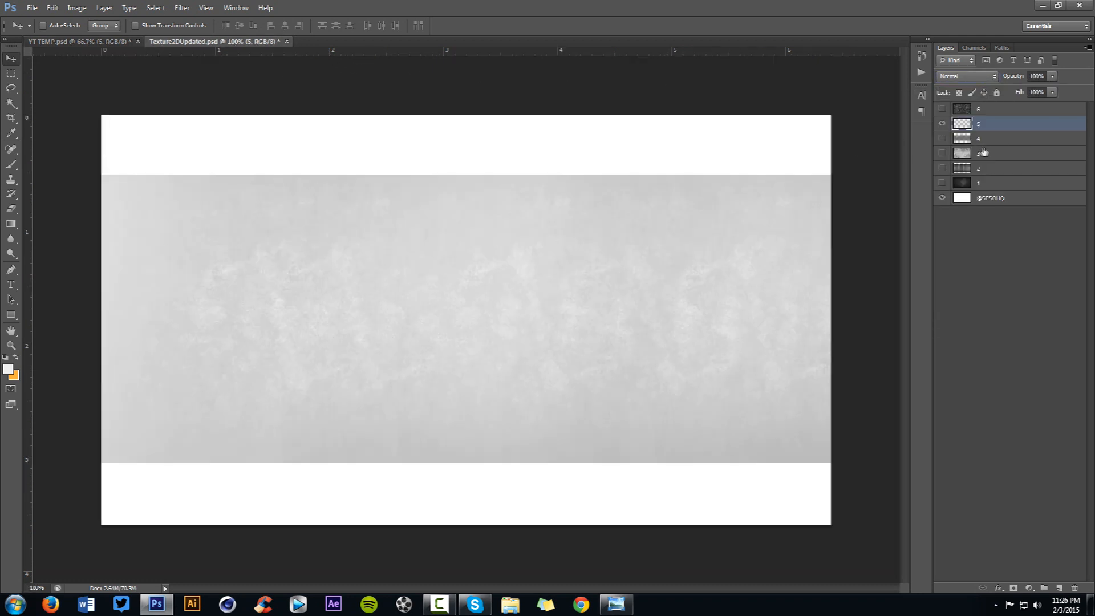
click(942, 123)
click(942, 108)
click(1004, 108)
drag(650, 226, 597, 301)
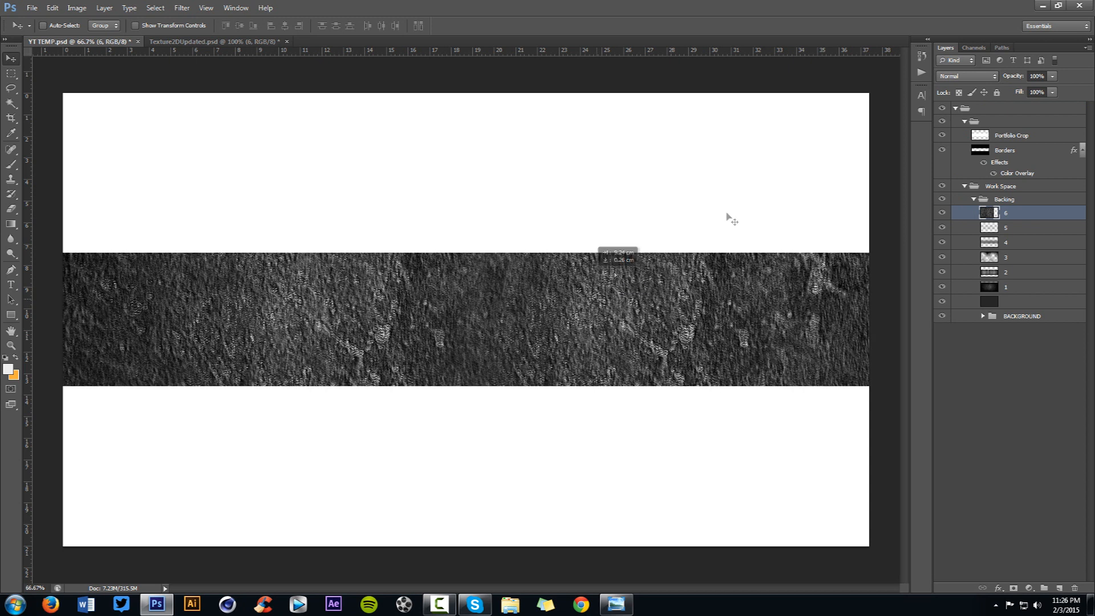
Step: Set the texture 6 layer's blend mode to Overlay and its opacity to 30%
click(967, 76)
click(947, 225)
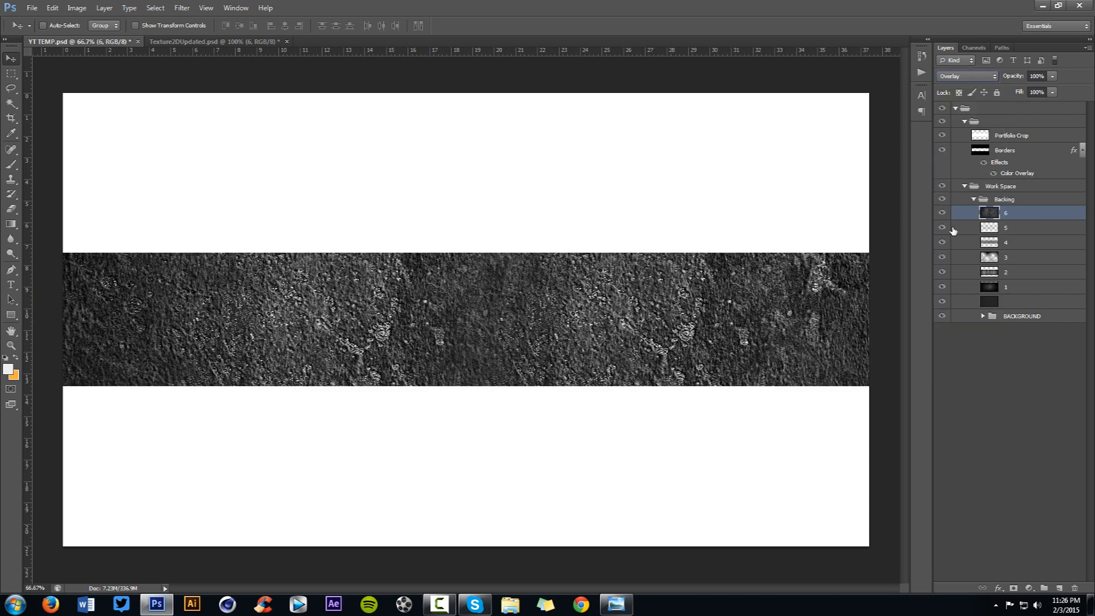
click(1052, 76)
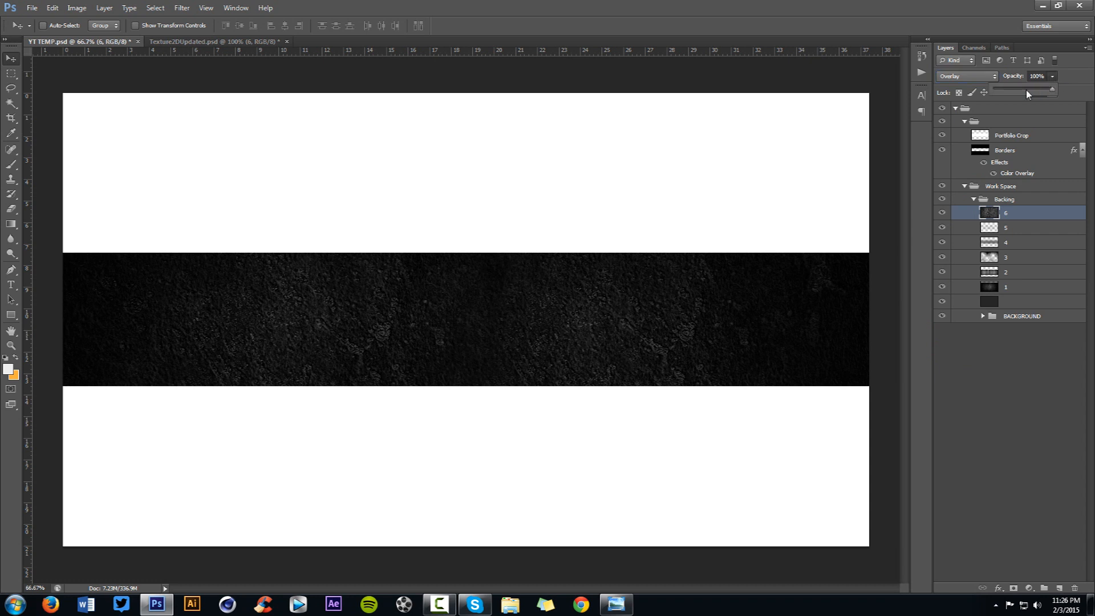
drag(1022, 89, 1015, 92)
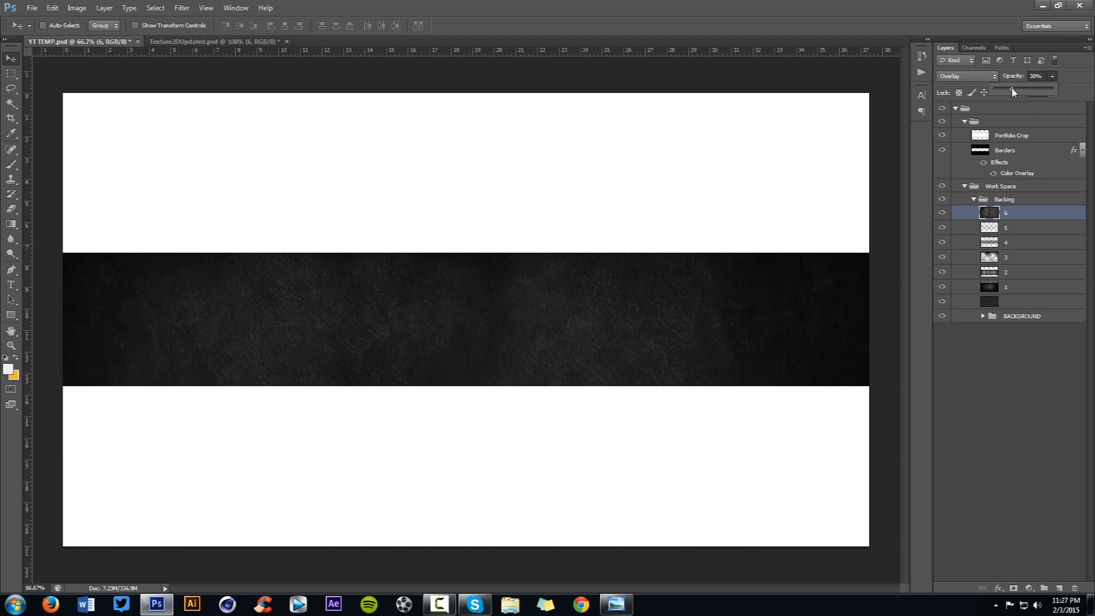
click(1037, 76)
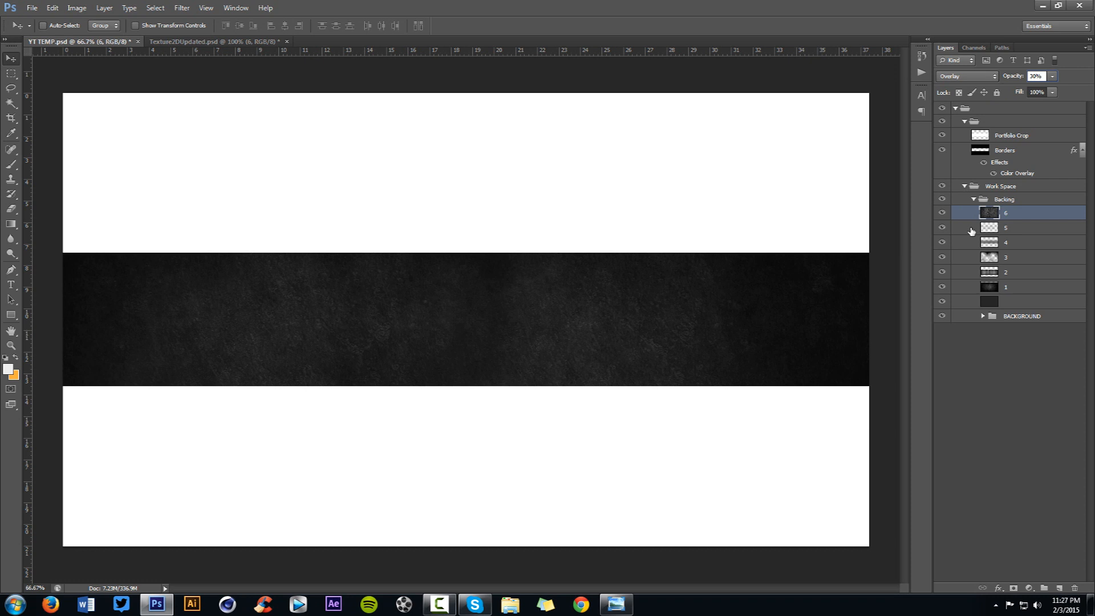
Step: Duplicate all layers from texture 6 down to the BACKGROUND group and merge the copies into a single layer
click(1032, 225)
click(1051, 214)
shift+click(1036, 315)
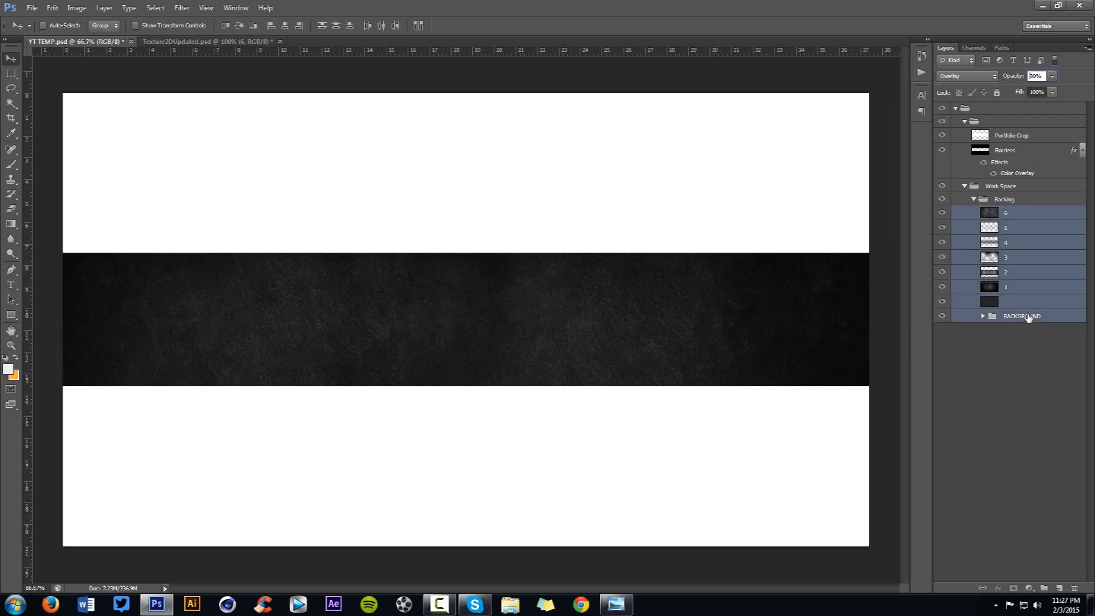
click(1029, 316)
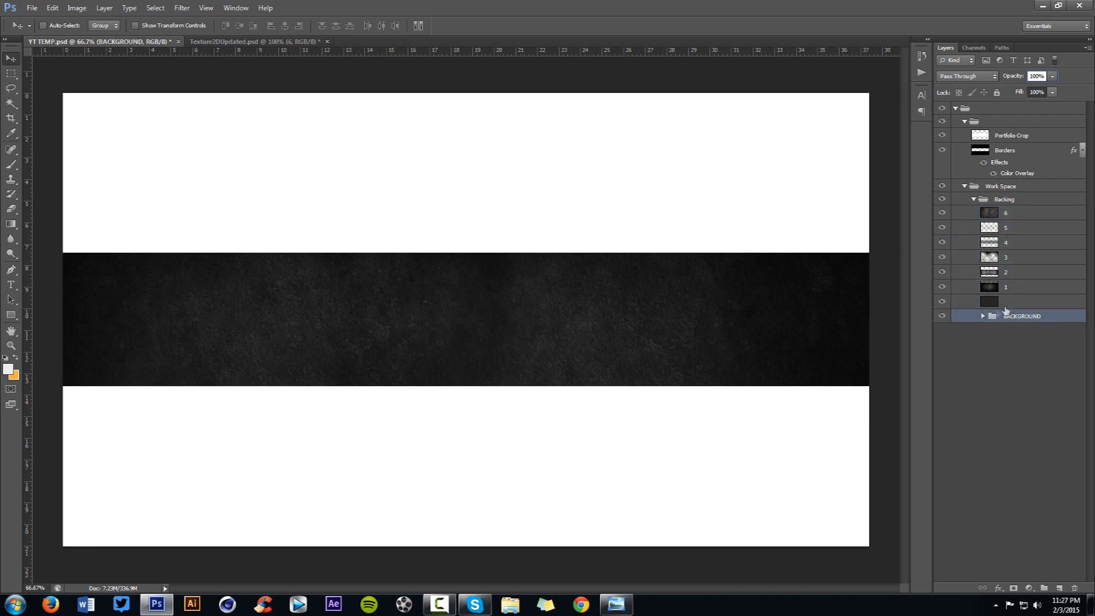
shift+click(1015, 217)
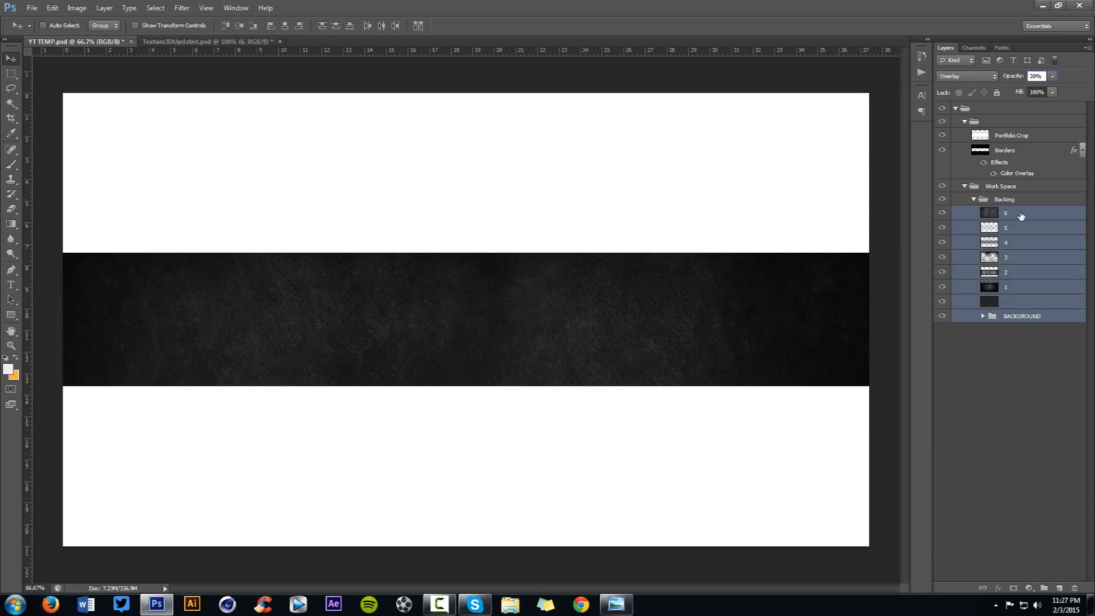
key(ctrl+j)
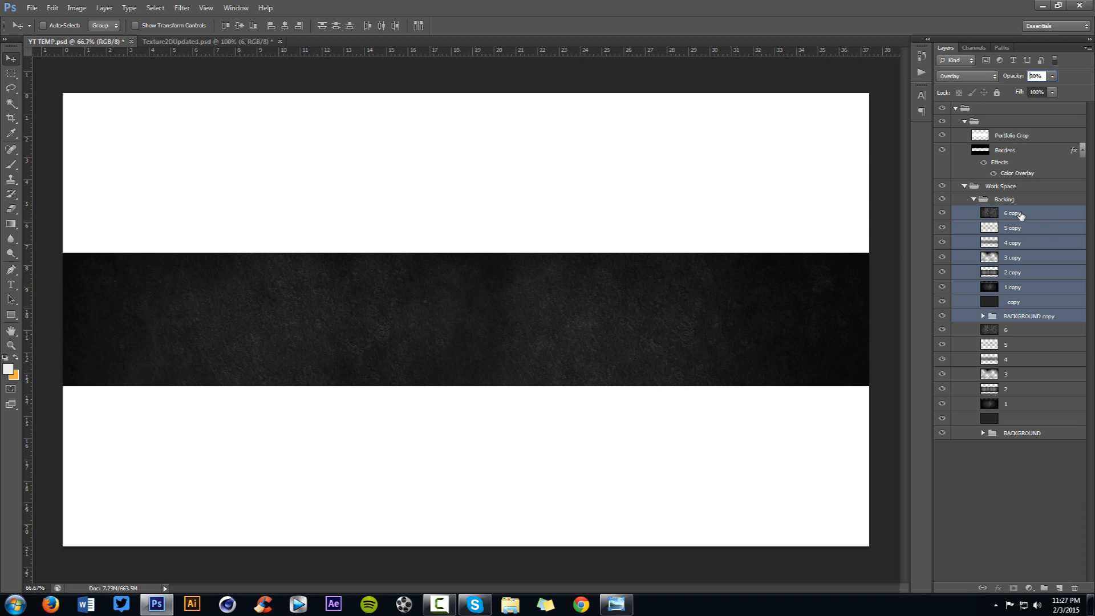
key(ctrl+e)
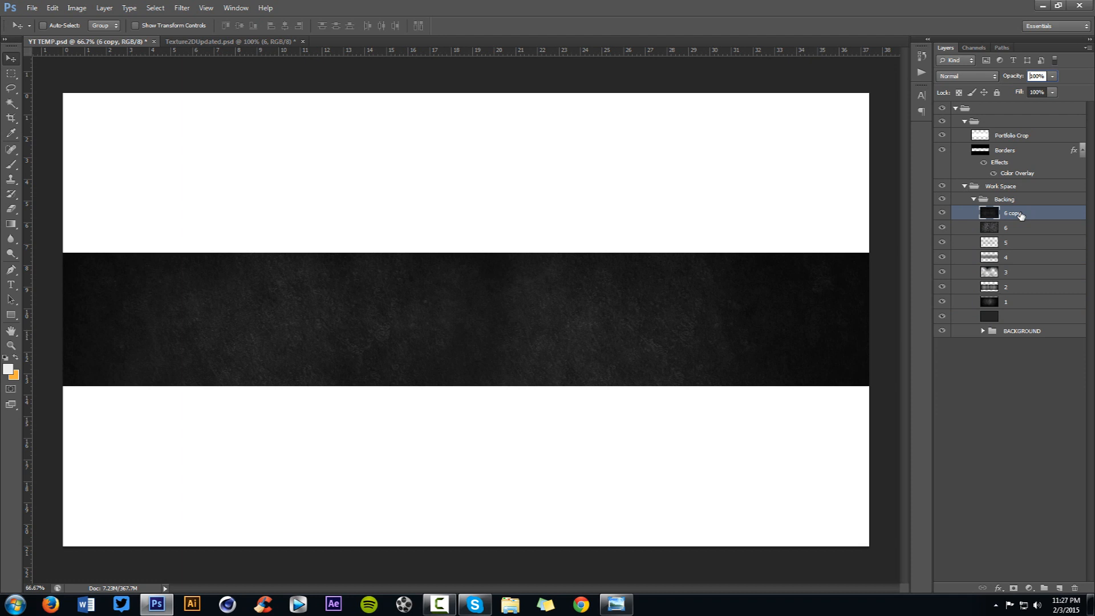
Step: Group the original layers from texture 6 down to the base fill under a blank name, and delete the BACKGROUND group
click(1021, 228)
shift+click(1027, 317)
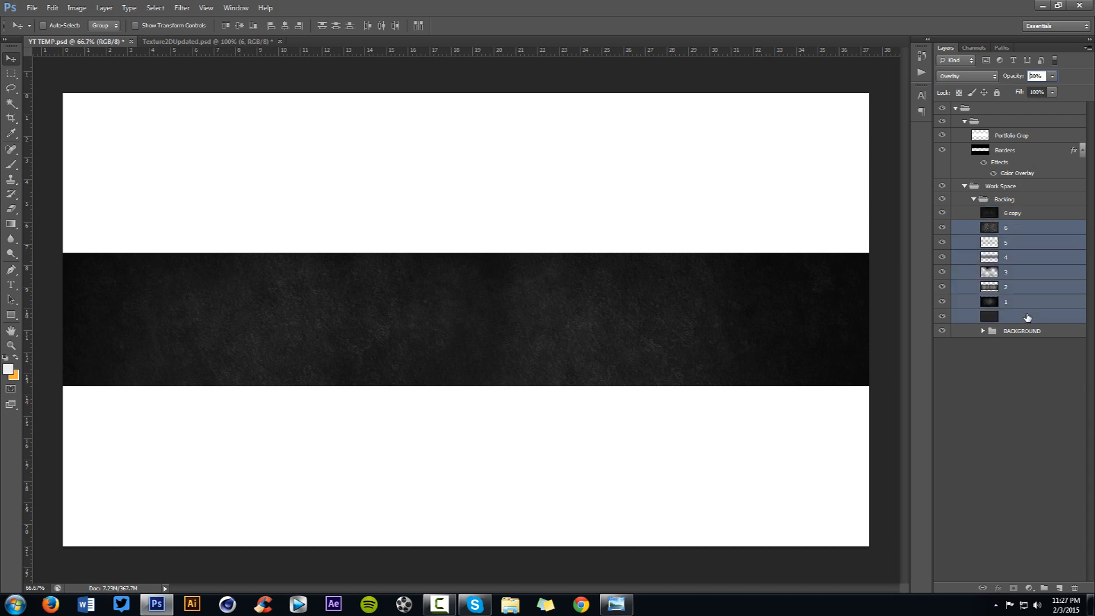
click(1020, 228)
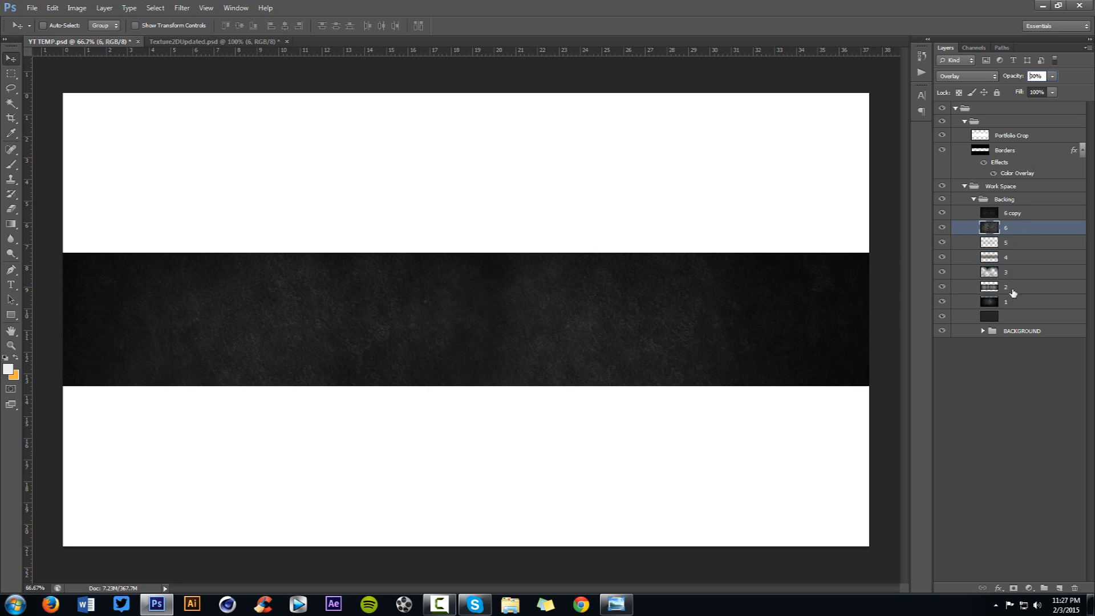
shift+click(1013, 315)
key(ctrl+g)
double_click(1012, 229)
click(1014, 273)
click(1015, 240)
key(Delete)
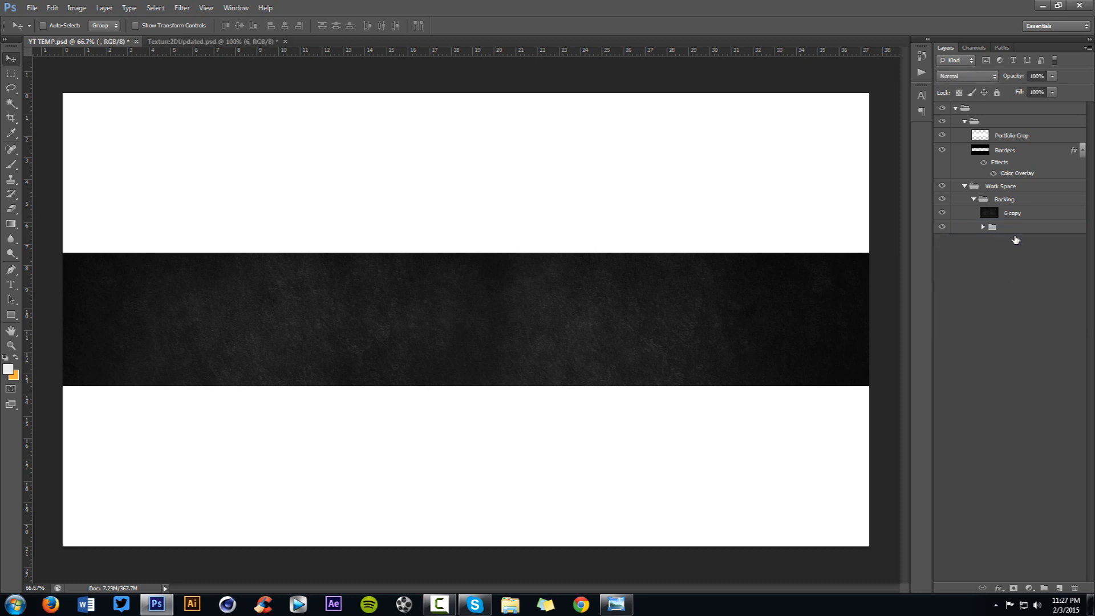
Step: Toggle the visibility of the texture group and the merged 6 copy layer to compare them
click(1008, 228)
click(942, 226)
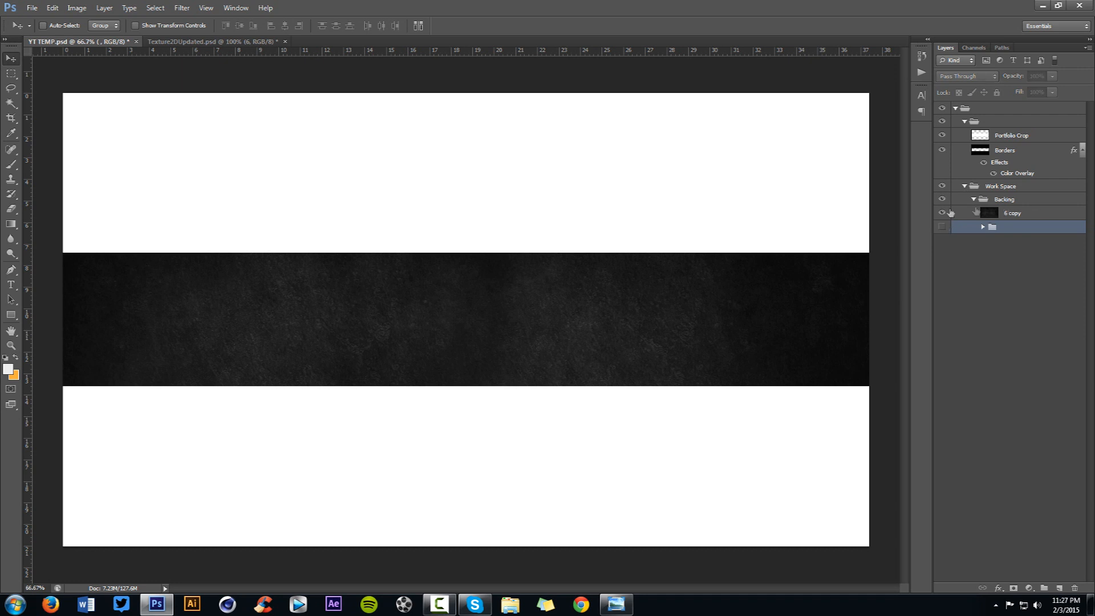
click(941, 212)
click(942, 214)
click(942, 226)
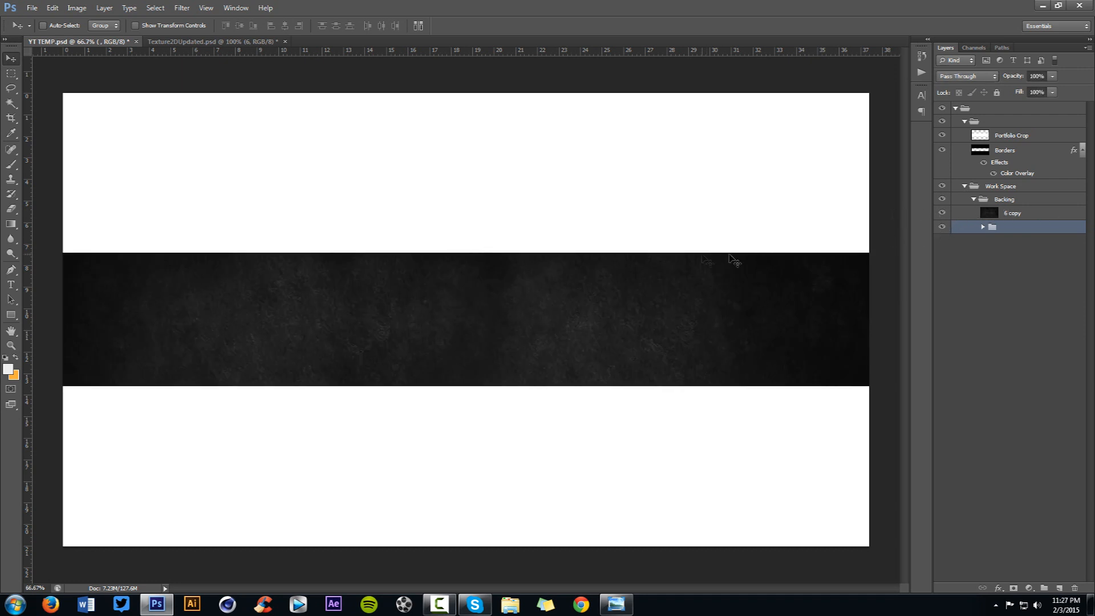
Step: Duplicate the merged 6 copy layer and apply a Gaussian Blur with a 4.5 pixel radius to the duplicate
click(974, 217)
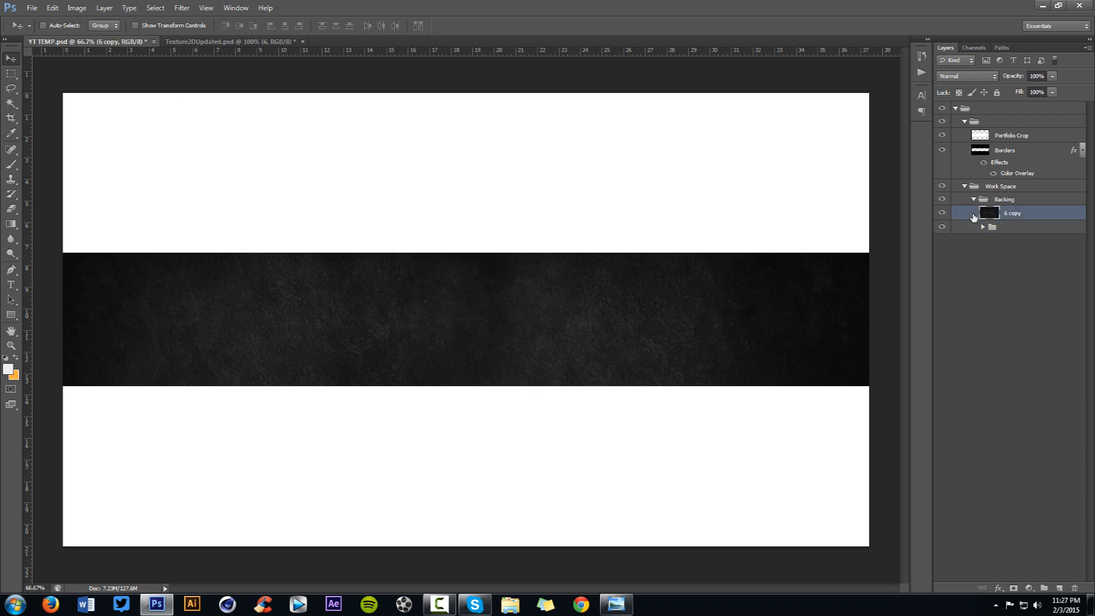
key(ctrl+j)
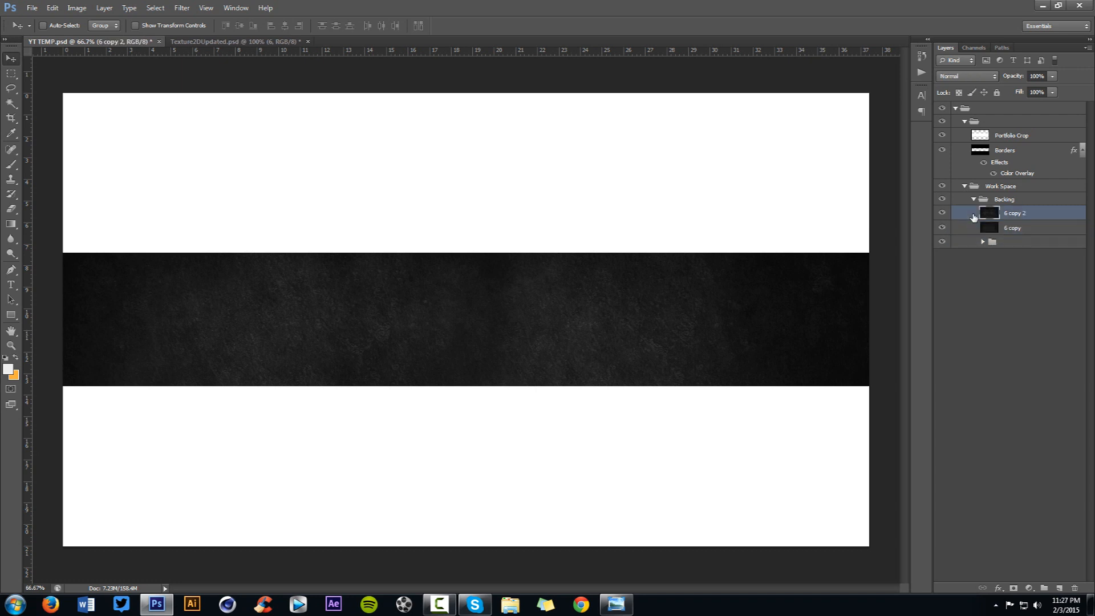
click(182, 8)
mouse_move(210, 125)
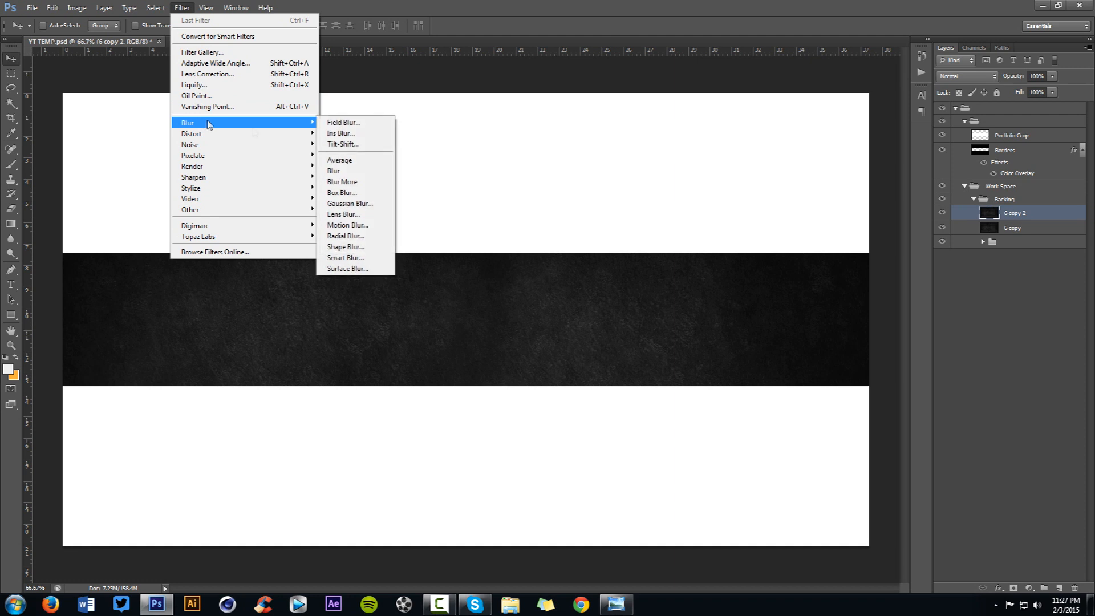
click(368, 203)
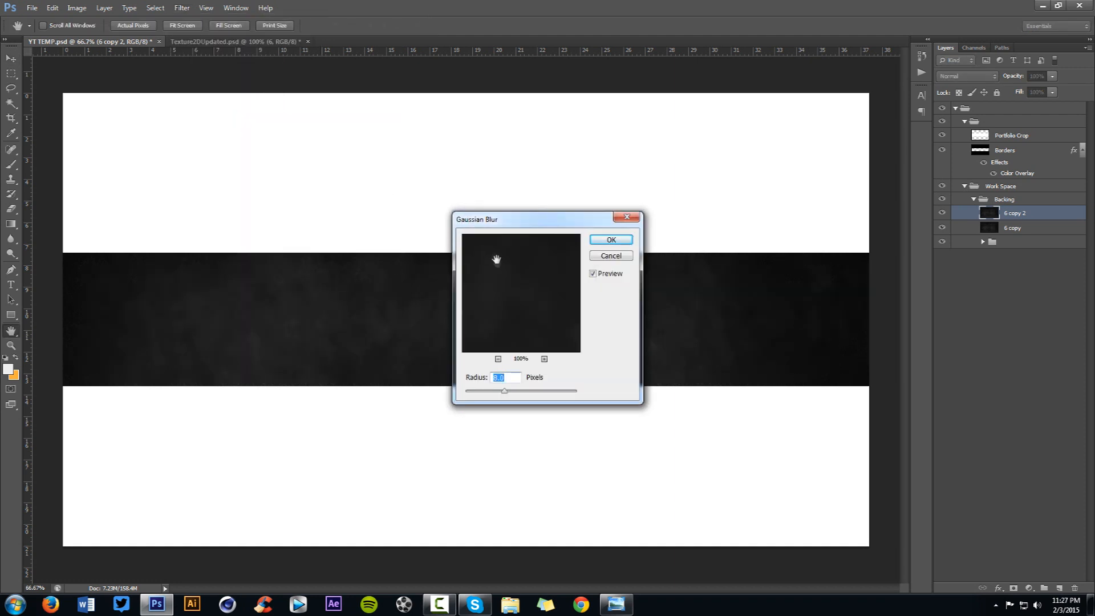
text(4.5)
drag(516, 221, 323, 149)
text(8)
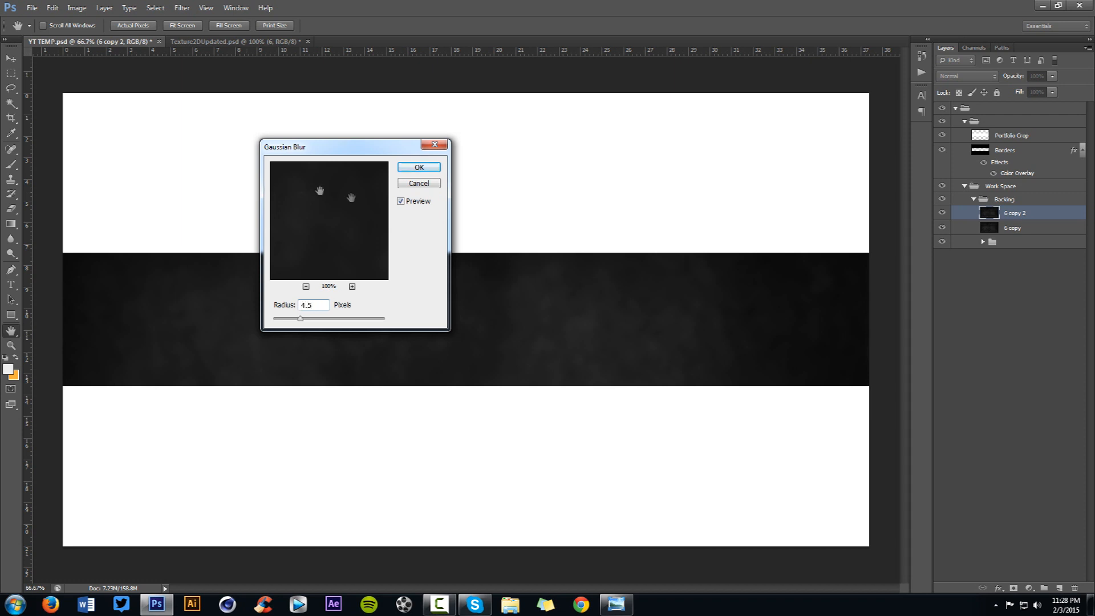
click(423, 169)
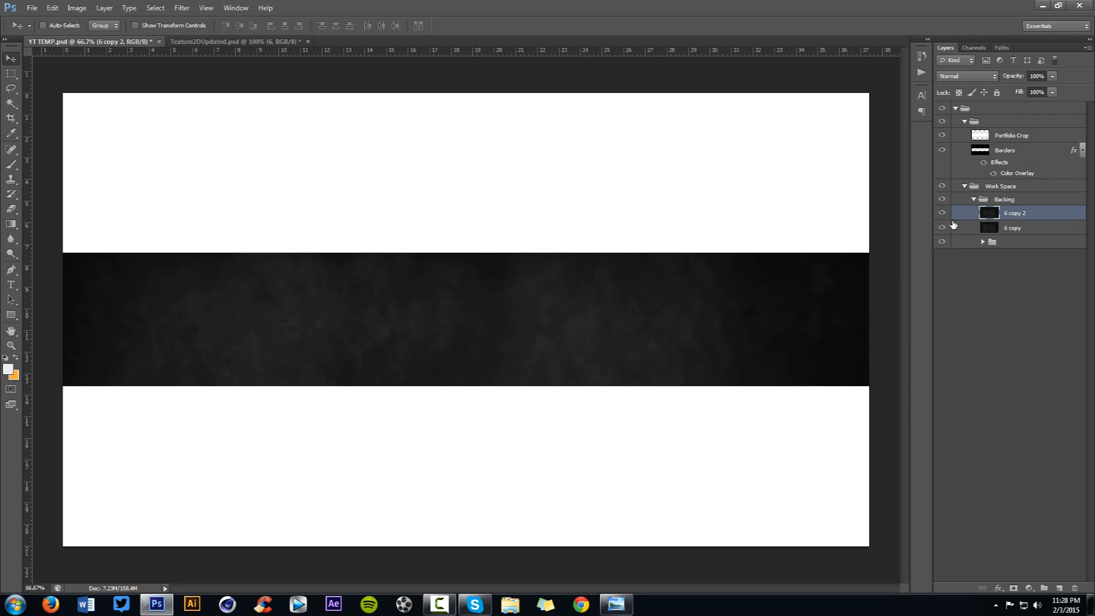
Step: Add a new layer and paint white grunge texture across the banner strip with the 685 brush at about 625 px and 40% opacity
click(1060, 587)
key(b)
right_click(273, 287)
click(323, 454)
click(120, 306)
alt+right_click(120, 305)
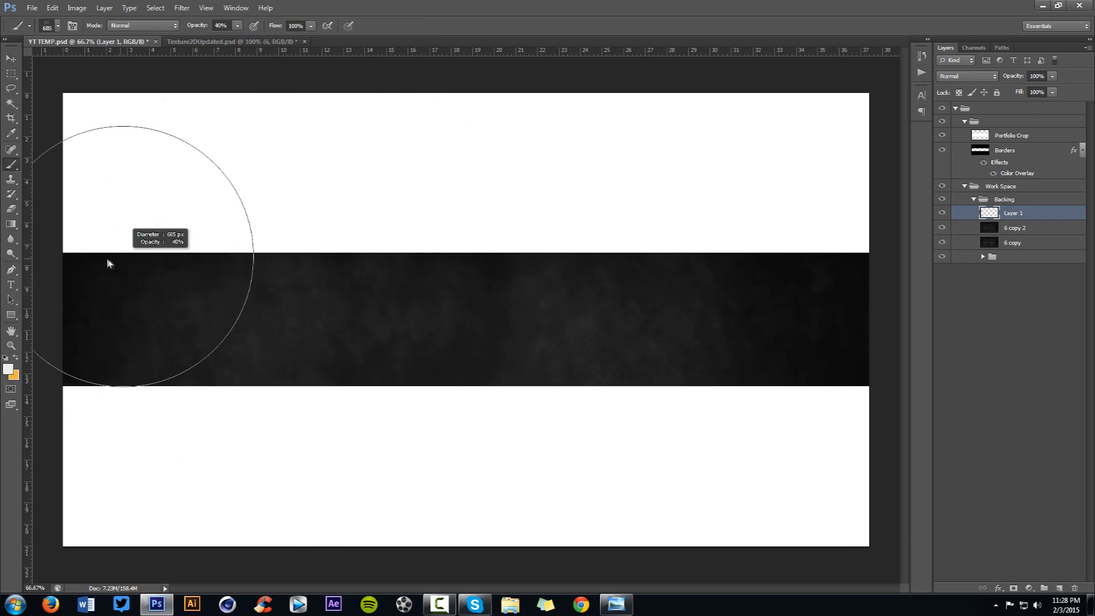
mouse_move(114, 288)
mouse_down()
mouse_move(256, 384)
mouse_move(325, 292)
mouse_move(348, 199)
mouse_move(508, 365)
mouse_move(385, 251)
mouse_move(509, 355)
mouse_move(622, 214)
mouse_move(753, 450)
mouse_move(858, 225)
mouse_up()
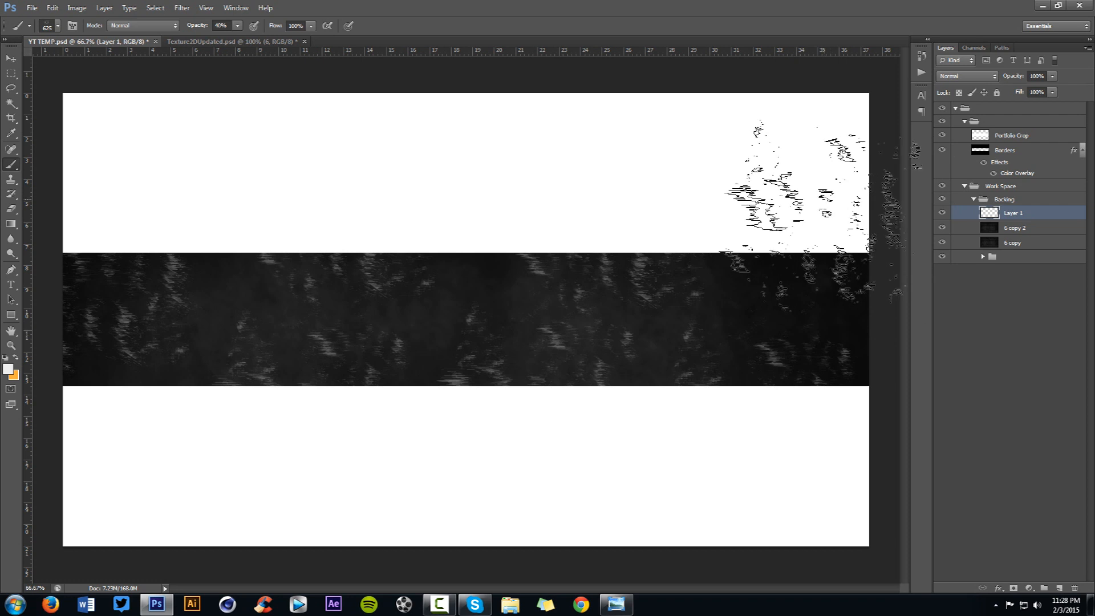
Step: Partly erase the grunge strokes along the strip with a soft 541 px eraser and set Layer 1's blend mode to Overlay
key(e)
alt+right_click(124, 323)
mouse_move(110, 325)
mouse_down()
mouse_move(153, 316)
mouse_move(221, 268)
mouse_move(261, 267)
mouse_move(373, 354)
mouse_move(379, 377)
mouse_move(505, 278)
mouse_move(584, 384)
mouse_move(644, 381)
mouse_move(680, 323)
mouse_move(693, 249)
mouse_move(792, 367)
mouse_move(843, 273)
mouse_up()
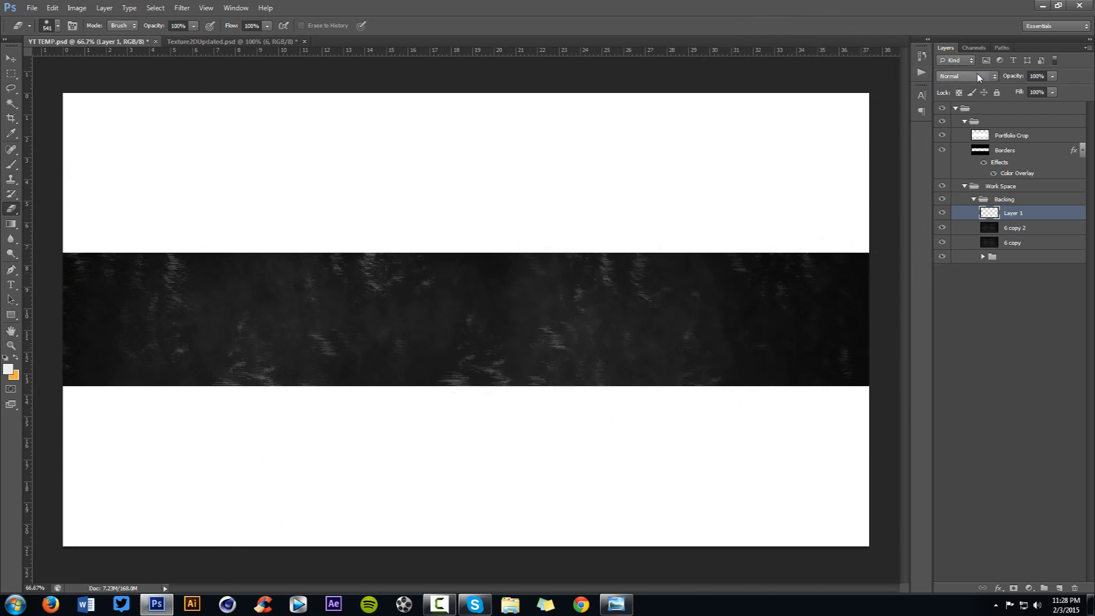
click(979, 77)
click(975, 226)
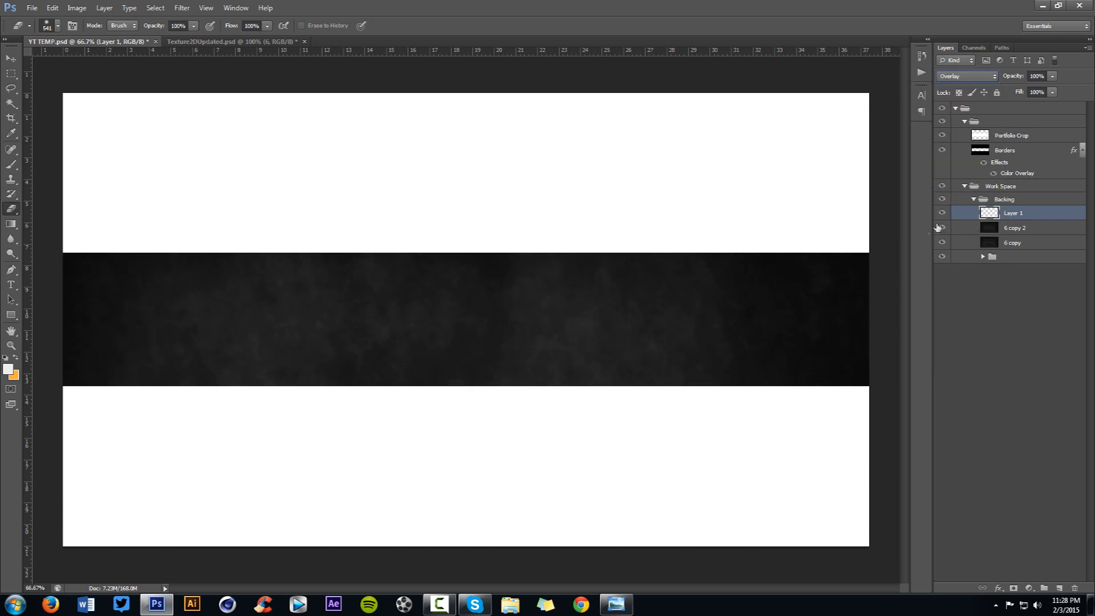
Step: Add a new layer and paint white specks across the banner strip with the 682 px speckle brush at 40% opacity
right_click(482, 227)
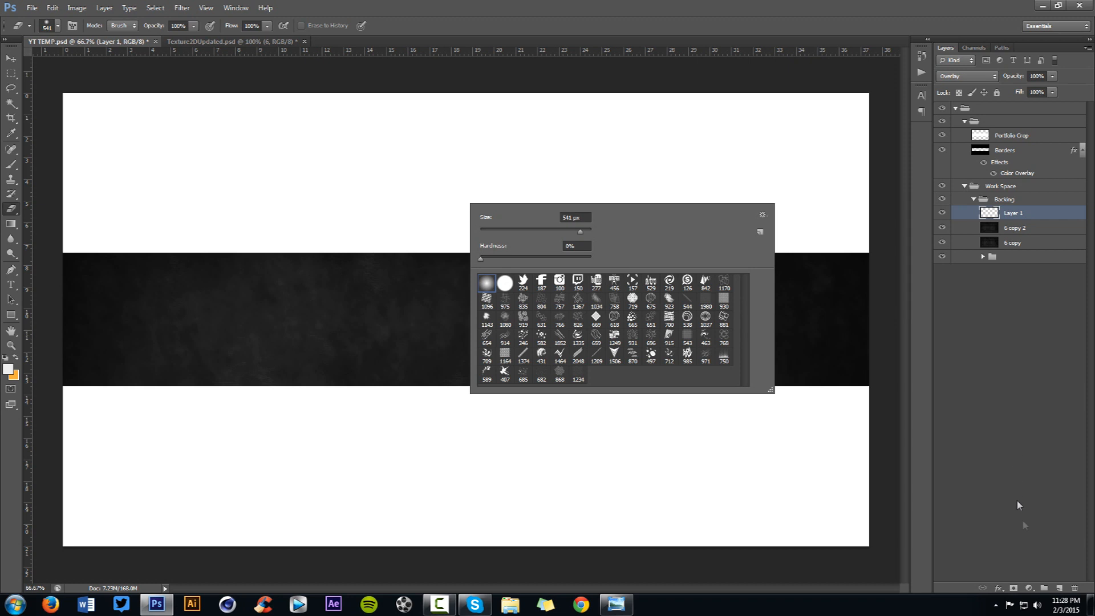
click(1059, 587)
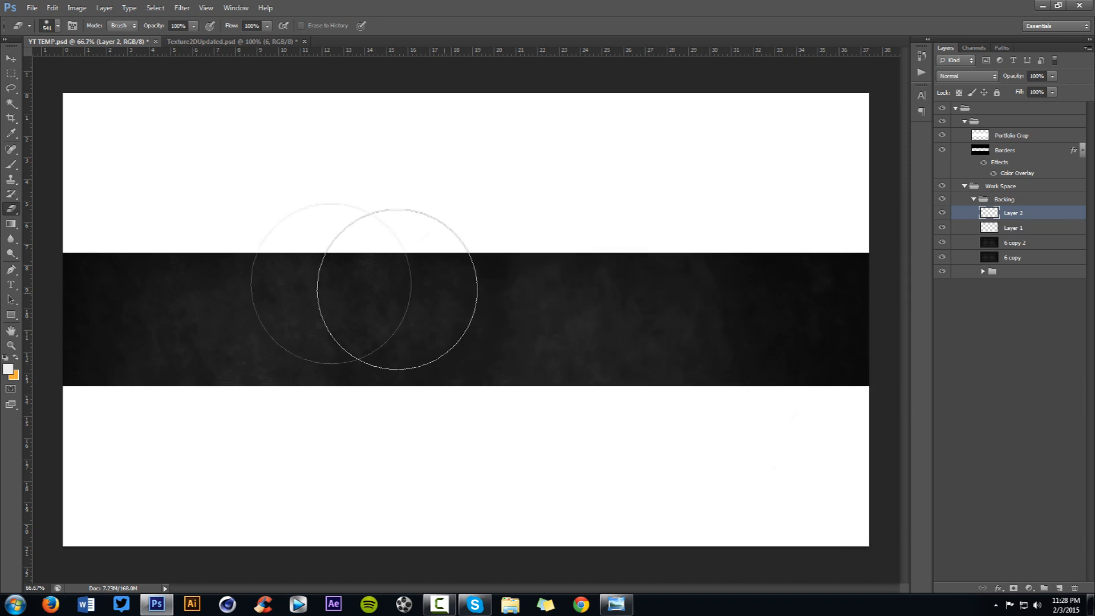
right_click(292, 284)
click(363, 448)
click(157, 205)
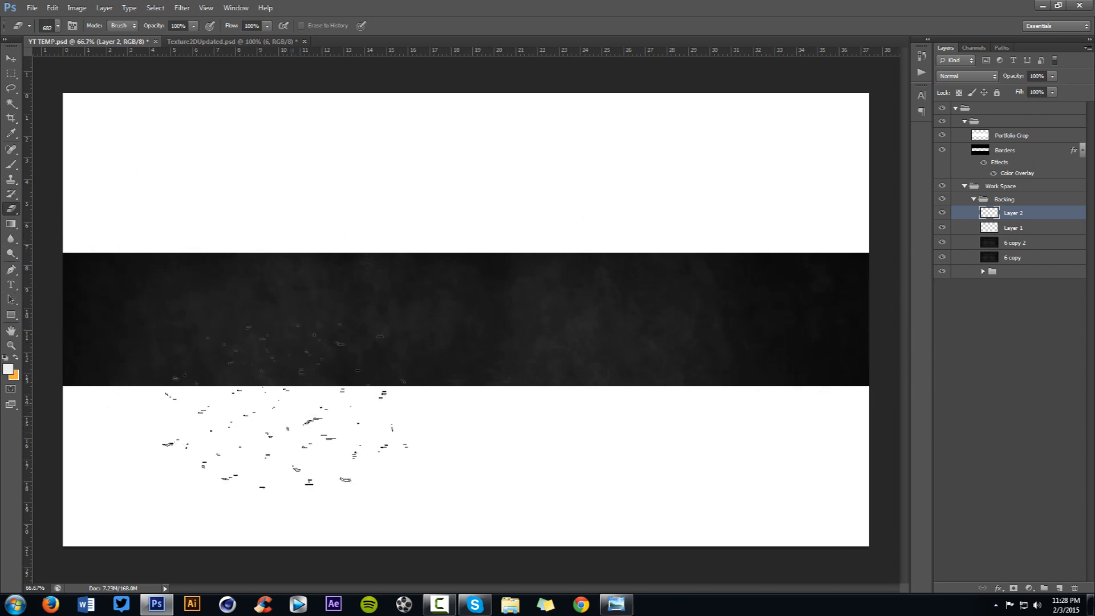
key(b)
right_click(230, 346)
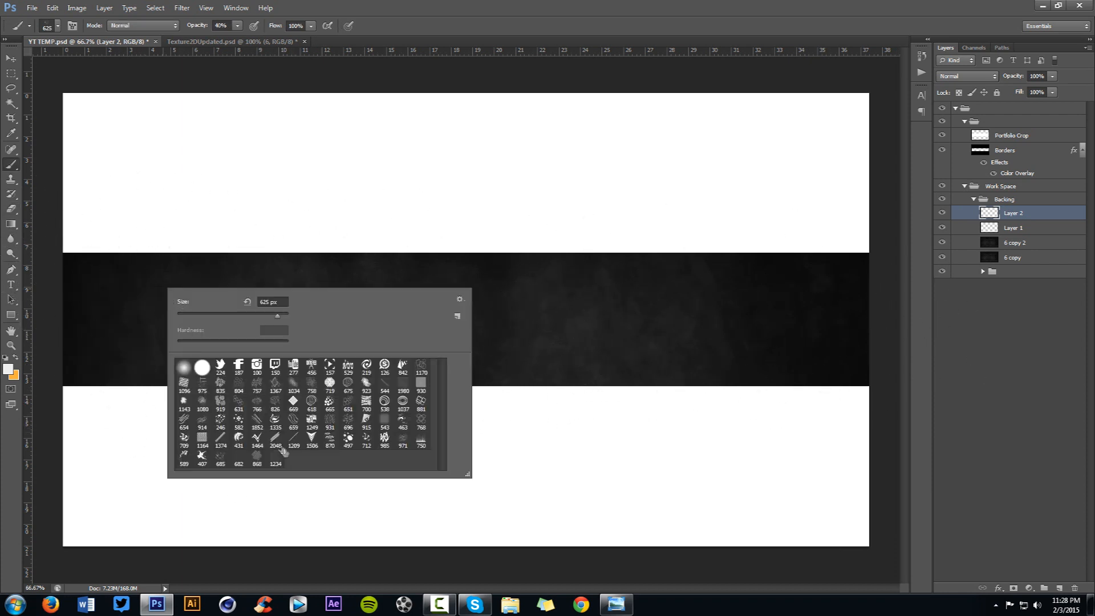
click(239, 459)
click(103, 284)
mouse_move(308, 437)
mouse_down()
mouse_move(367, 231)
mouse_move(378, 227)
mouse_move(558, 431)
mouse_move(583, 231)
mouse_move(598, 227)
mouse_move(835, 353)
mouse_move(802, 206)
mouse_up()
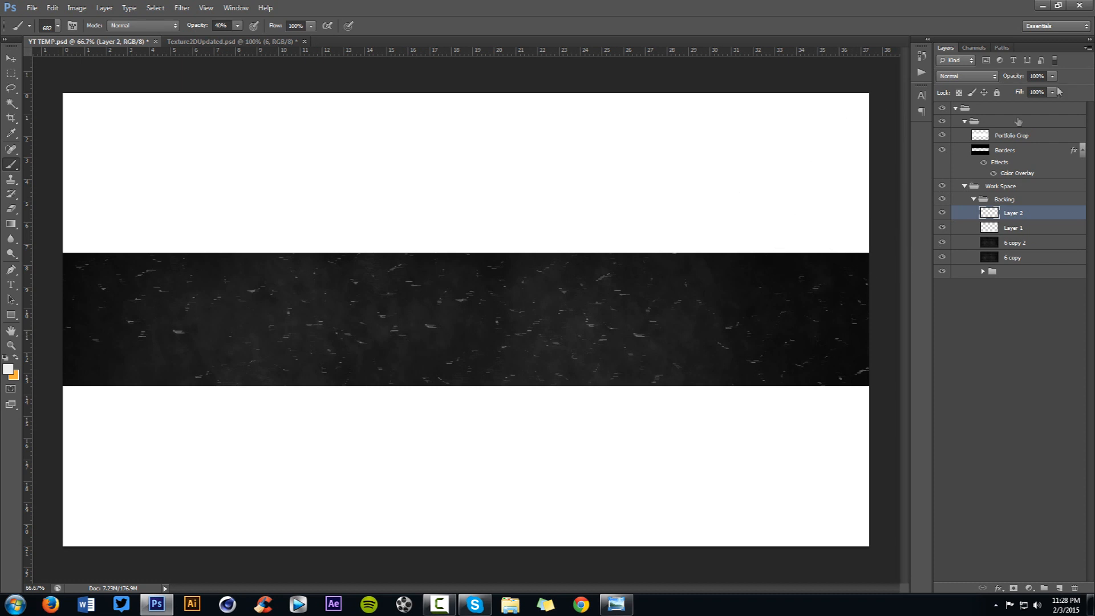
Step: Change Layer 2's blend mode so the white specks blend into the dark strip
click(966, 76)
click(965, 80)
click(965, 76)
click(963, 209)
click(747, 177)
Step: Add a new layer and stamp a 467 px splatter brush in white at 40% opacity along the strip's upper and lower edges
click(1062, 587)
right_click(492, 319)
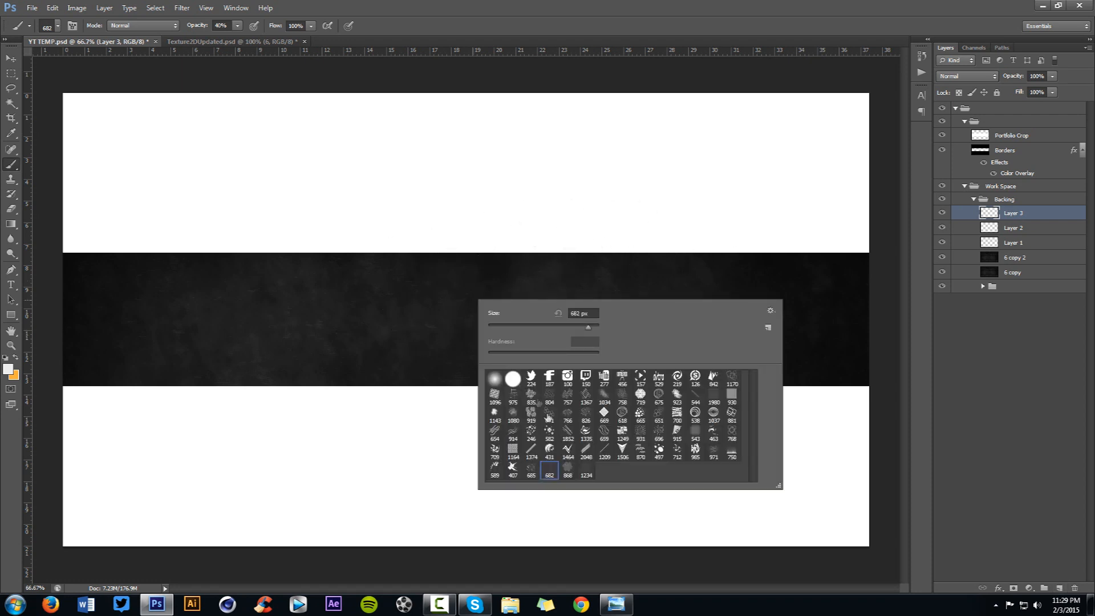
click(568, 469)
click(511, 469)
drag(165, 289, 200, 299)
drag(152, 268, 140, 253)
click(140, 253)
click(363, 404)
click(355, 256)
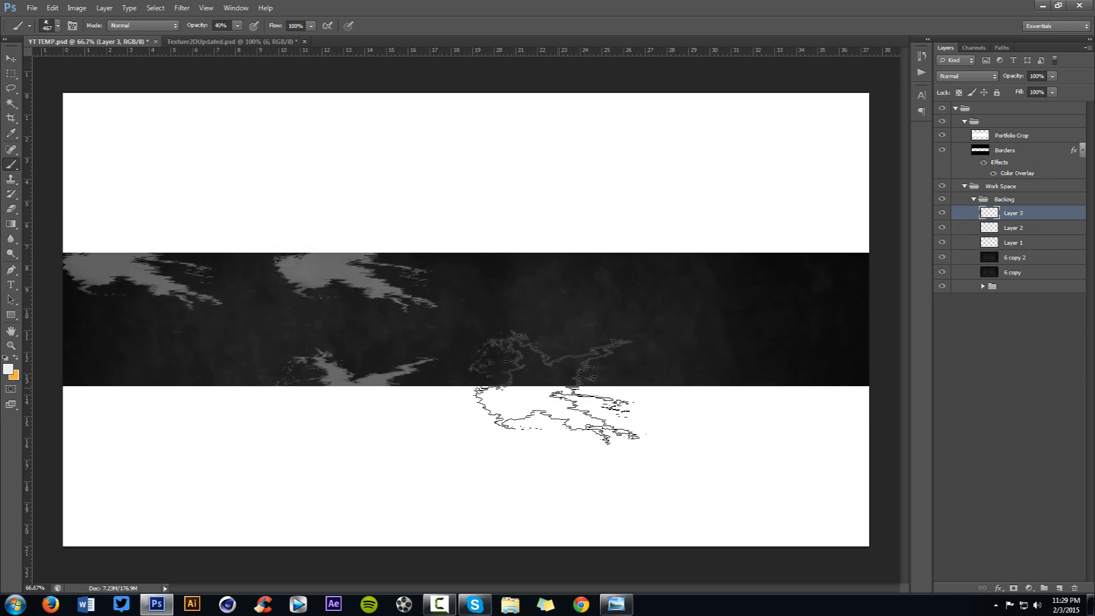
click(558, 388)
click(562, 261)
click(751, 372)
click(844, 259)
click(177, 385)
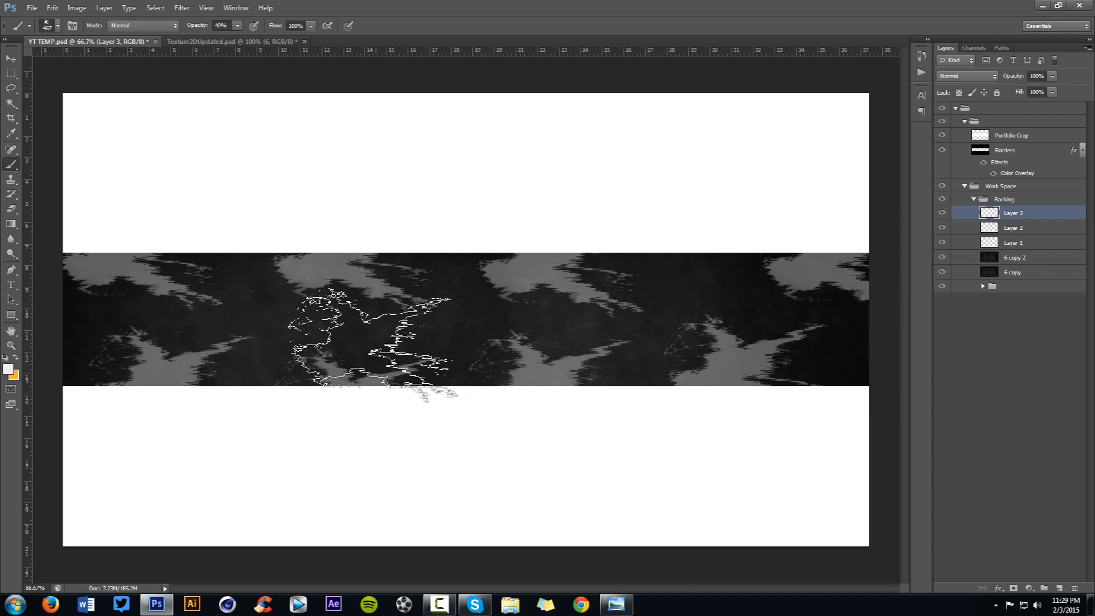
Step: Soften the splatter shapes along the strip with a soft 412 px eraser and set Layer 3's blend mode to Overlay
key(e)
right_click(275, 309)
click(290, 387)
click(196, 368)
drag(180, 368, 163, 366)
mouse_move(83, 296)
mouse_down()
mouse_move(188, 349)
mouse_move(213, 349)
mouse_move(187, 282)
mouse_up()
mouse_move(302, 279)
mouse_down()
mouse_move(371, 245)
mouse_move(406, 281)
mouse_move(325, 360)
mouse_up()
mouse_move(511, 272)
mouse_down()
mouse_move(592, 265)
mouse_move(537, 384)
mouse_move(686, 353)
mouse_move(787, 350)
mouse_move(795, 281)
mouse_move(770, 255)
mouse_move(838, 263)
mouse_move(856, 280)
mouse_up()
click(967, 76)
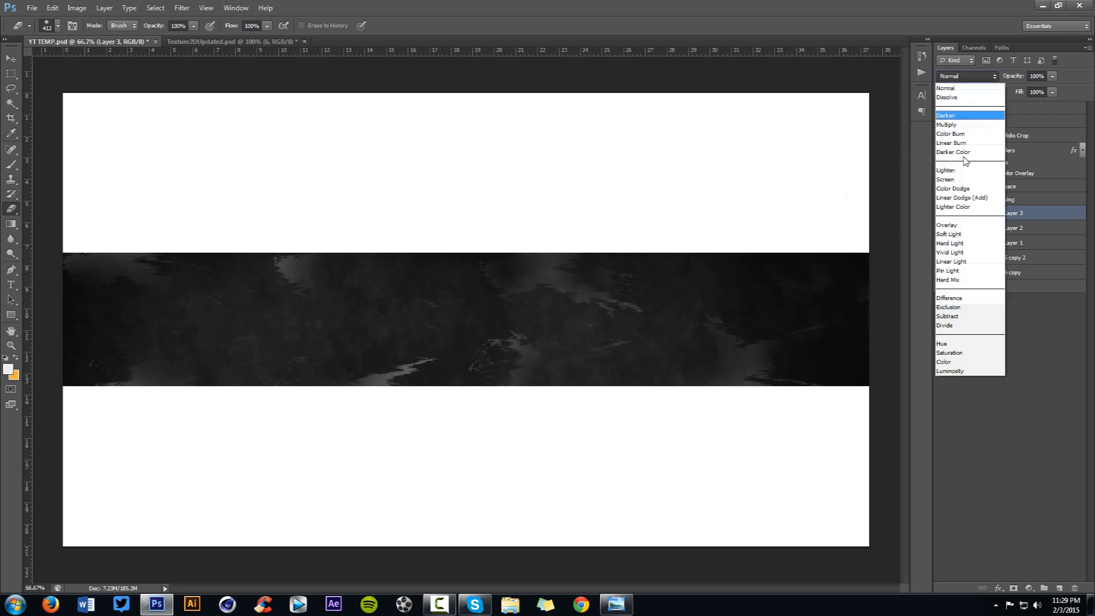
click(971, 227)
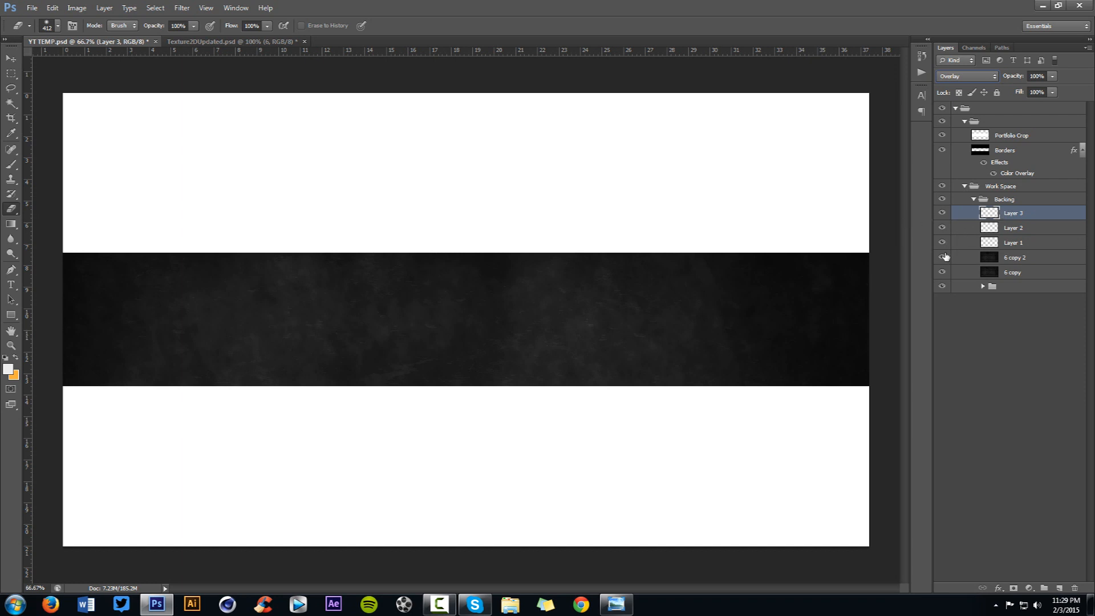
Step: Group all the strip's texture and detail layers inside the Backing folder and name the group Background
shift+click(1007, 273)
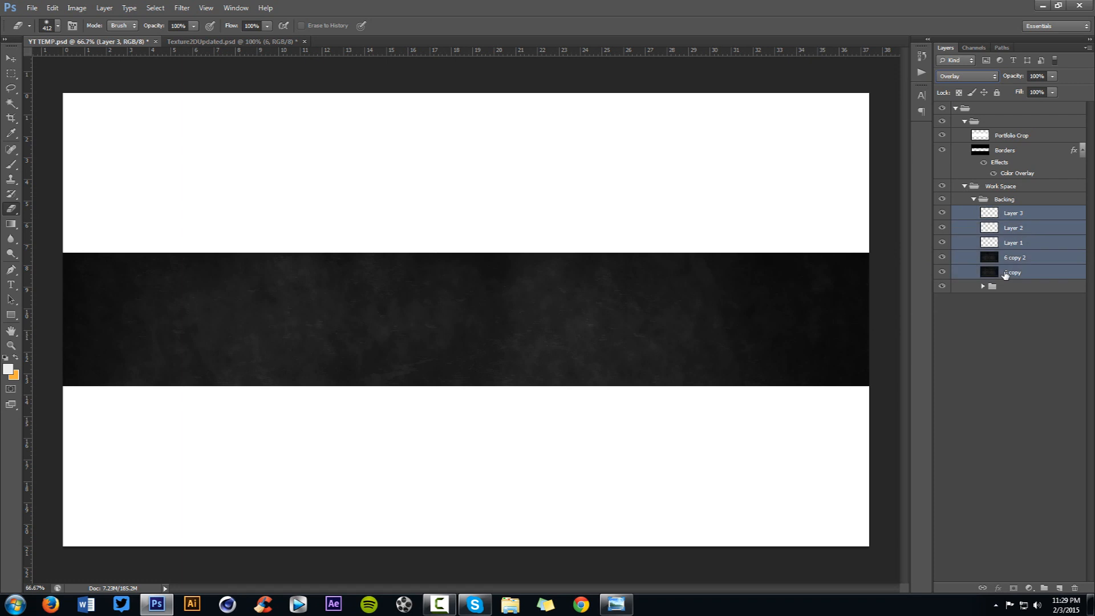
key(ctrl+g)
shift+click(1012, 227)
key(ctrl+g)
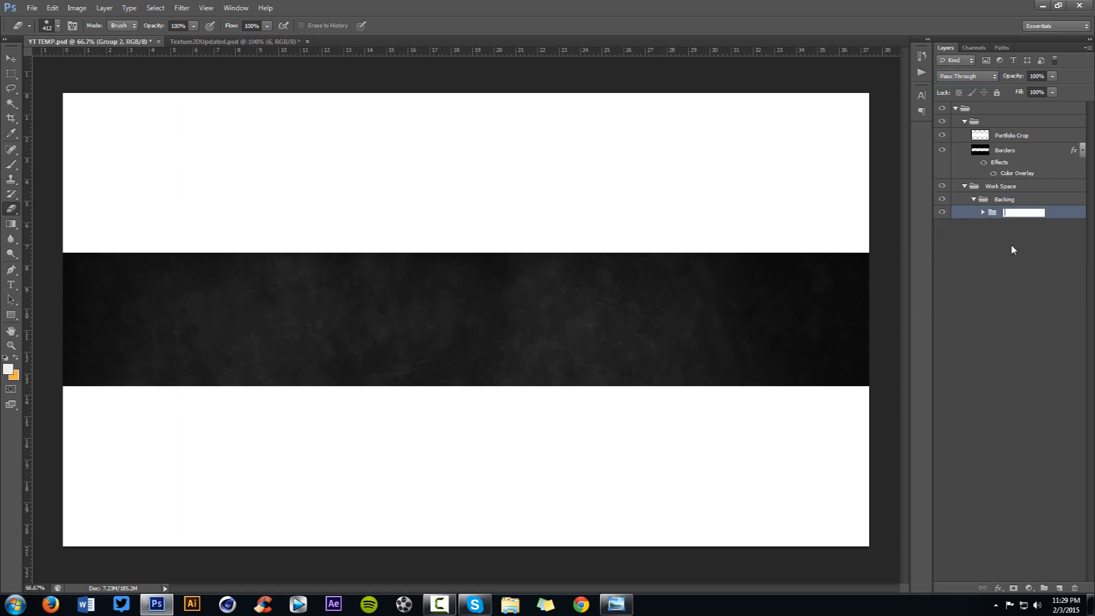
key(Return)
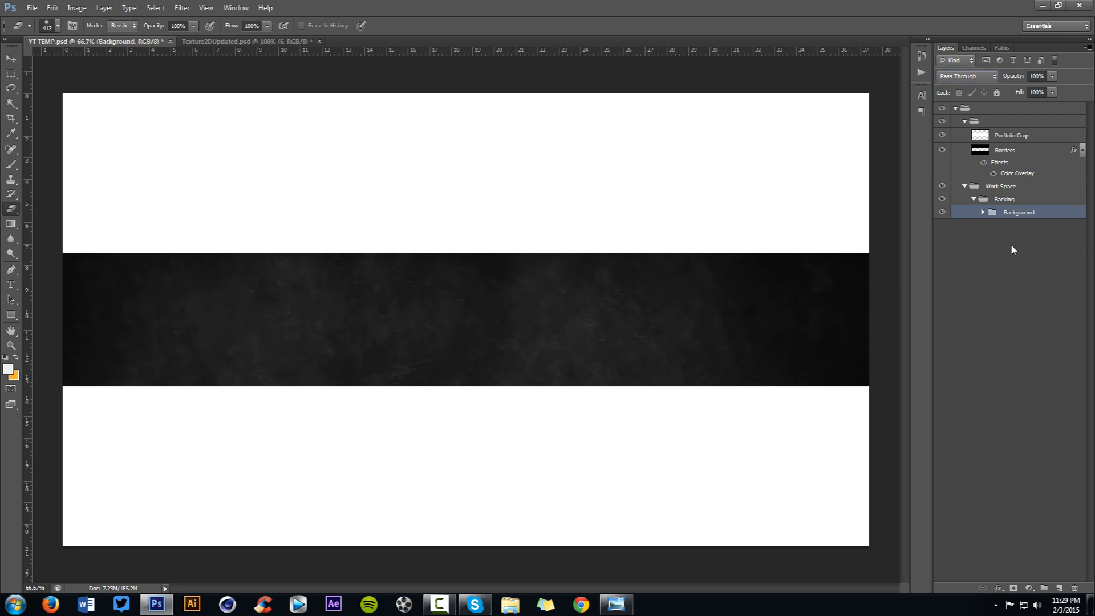
Step: Switch to Windows Photo Viewer to examine the adaptbanner reference layout, and return to the banner document in Photoshop
click(616, 604)
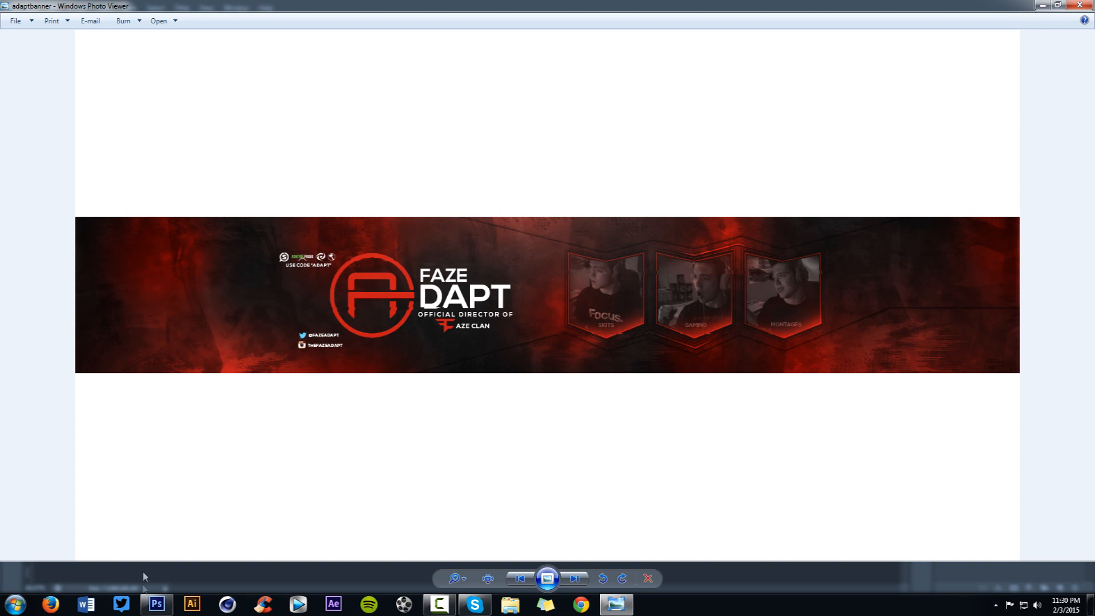
click(156, 605)
click(330, 347)
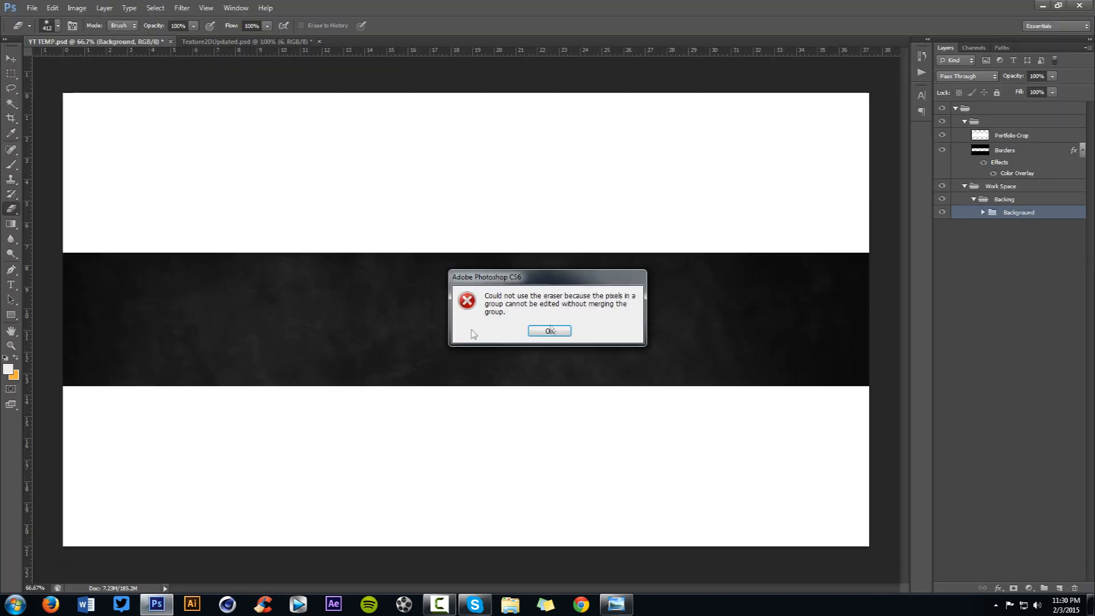
click(551, 331)
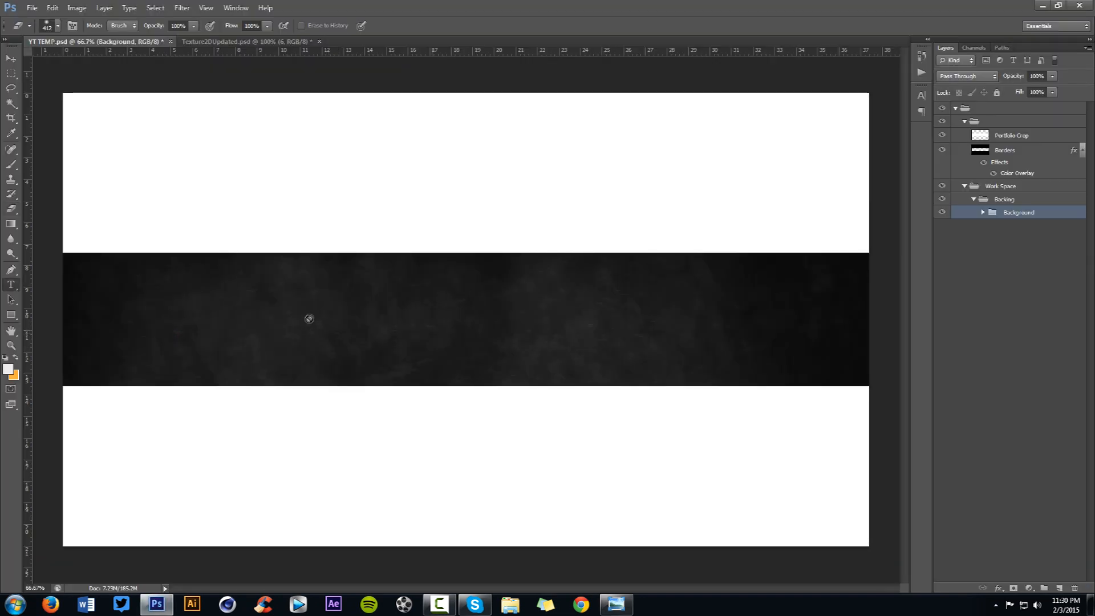
Step: Add the text TUTORIAL in Nexa Bold on the dark strip and enlarge it to 65 pt
key(t)
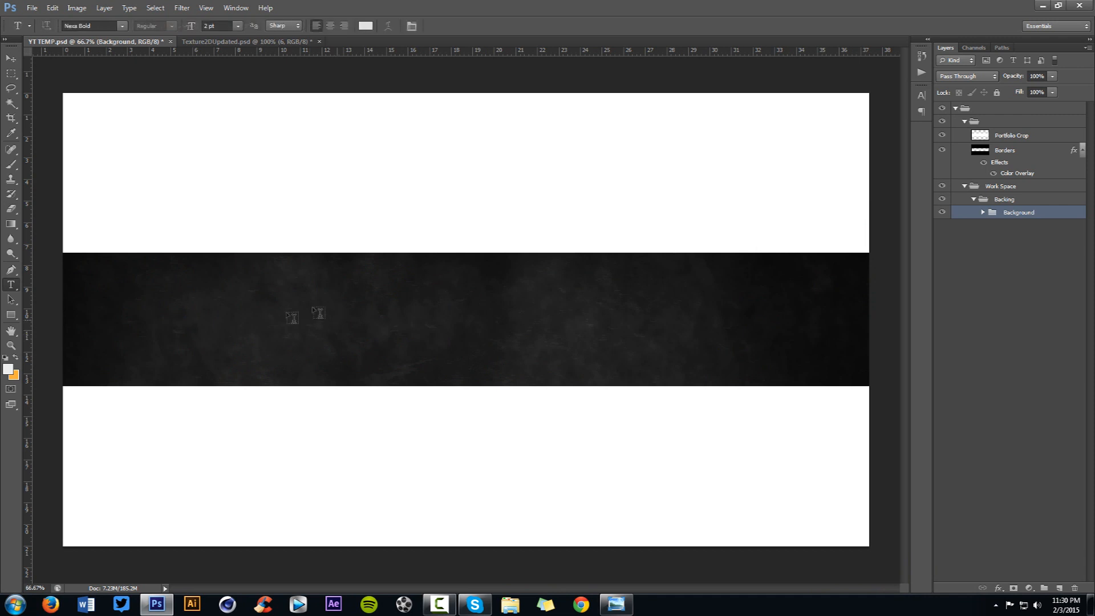
click(310, 318)
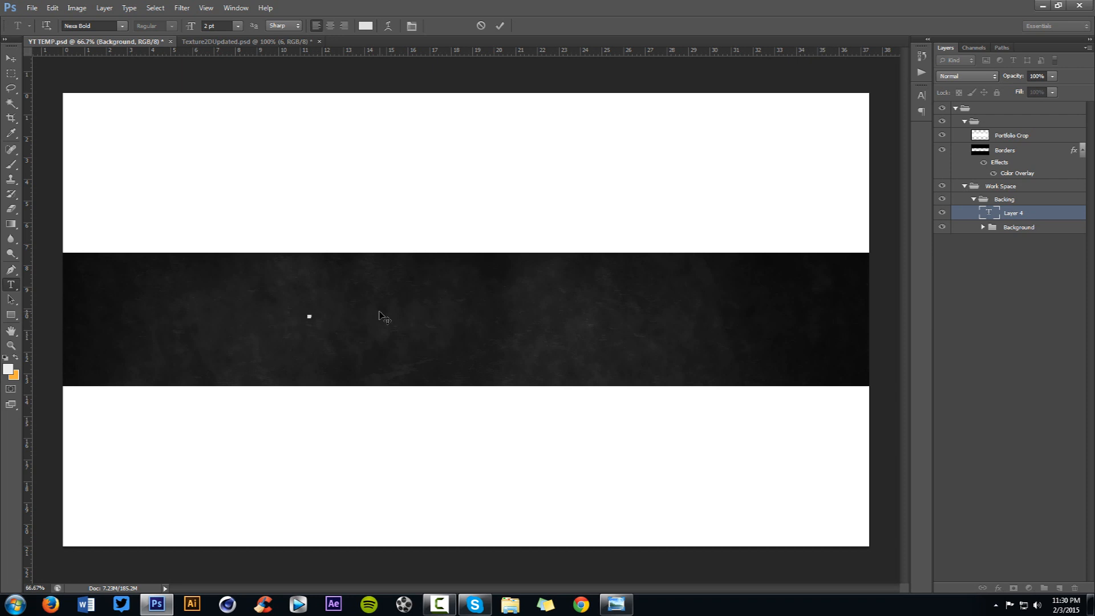
click(238, 26)
click(229, 146)
click(228, 26)
key(Up)
key(Up)
key(Up)
key(Up)
key(Up)
key(Up)
key(Up)
key(Up)
key(Up)
key(Up)
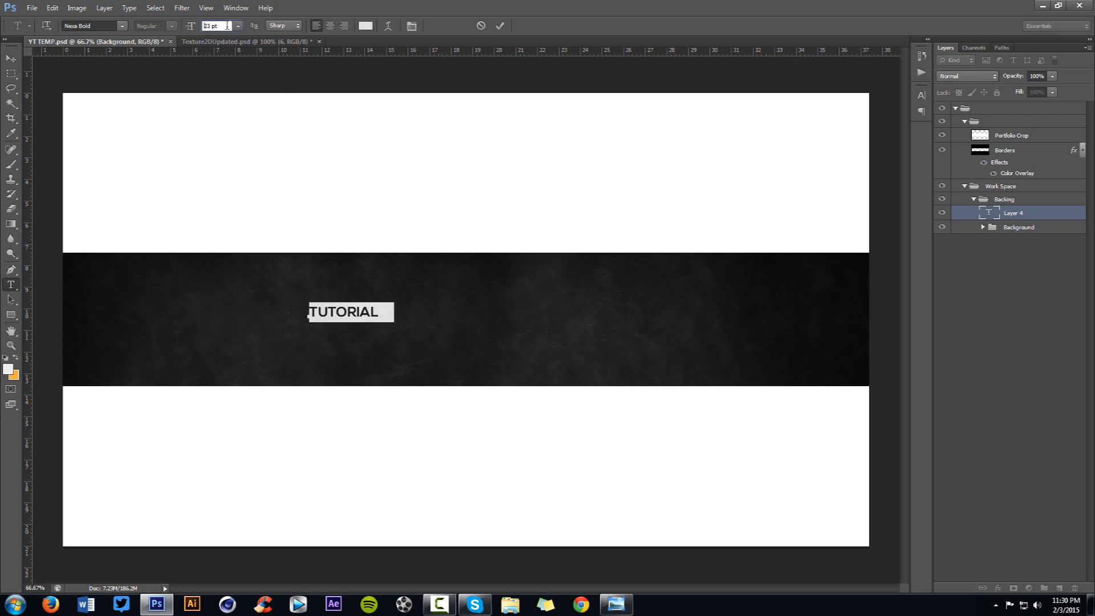
key(Up)
key(Up)
key(Up)
key(Up)
key(Up)
key(Up)
key(Up)
key(Up)
key(Up)
key(Up)
key(Up)
key(Up)
key(Up)
key(Up)
key(Up)
key(Up)
key(Up)
key(Up)
key(Up)
key(Up)
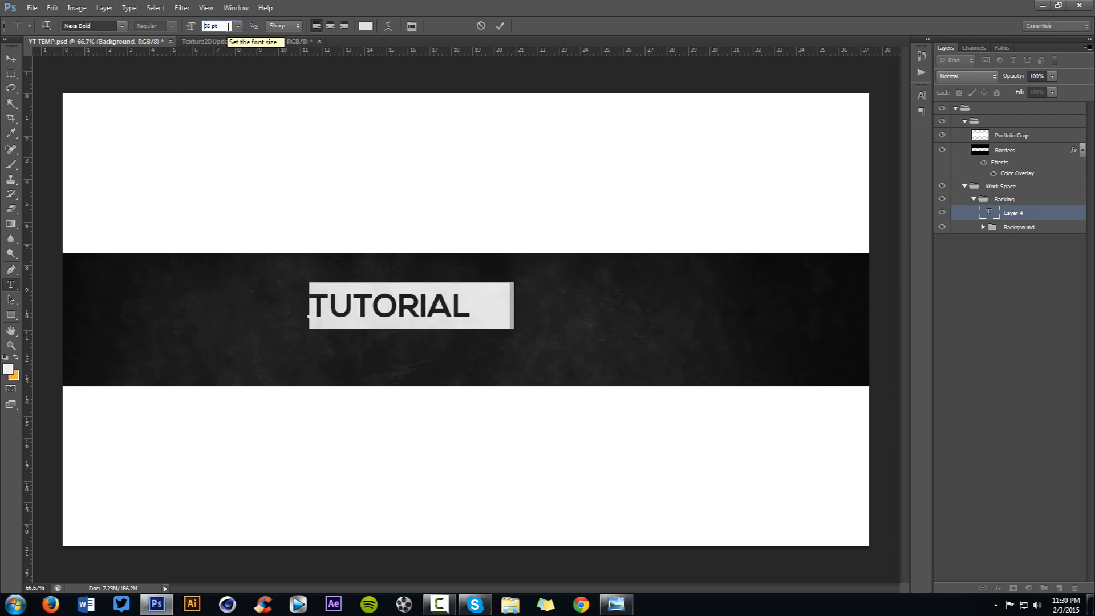
key(Up)
key(Up)
key(Up)
key(Up)
key(Up)
key(Up)
key(ctrl+Return)
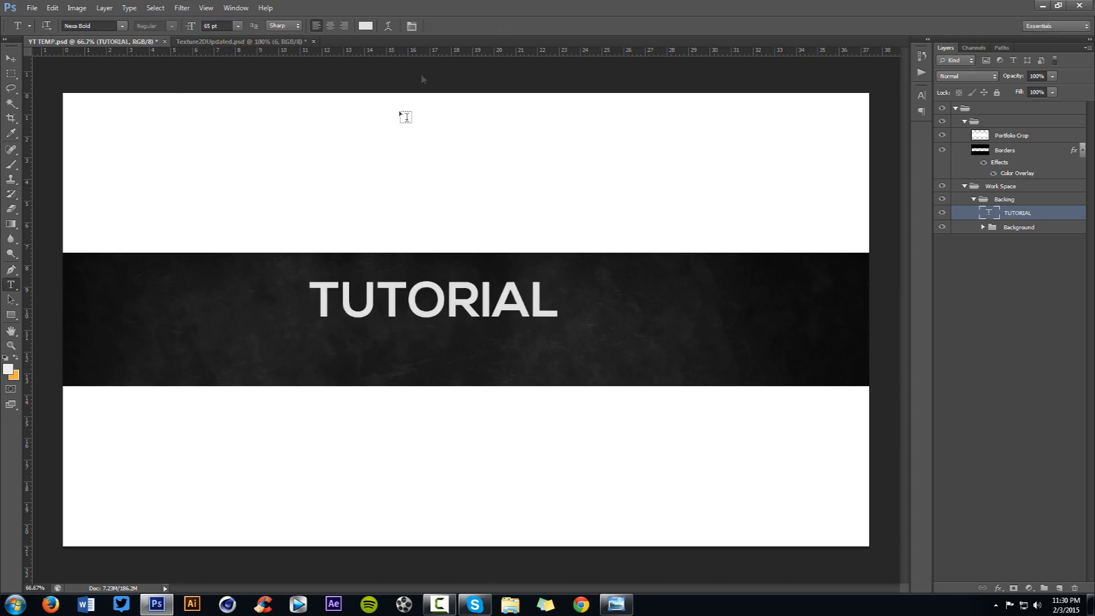
Step: Move TUTORIAL toward the strip's left half and reduce its font size to 40 pt
drag(534, 264, 427, 295)
key(t)
click(405, 319)
key(ctrl+a)
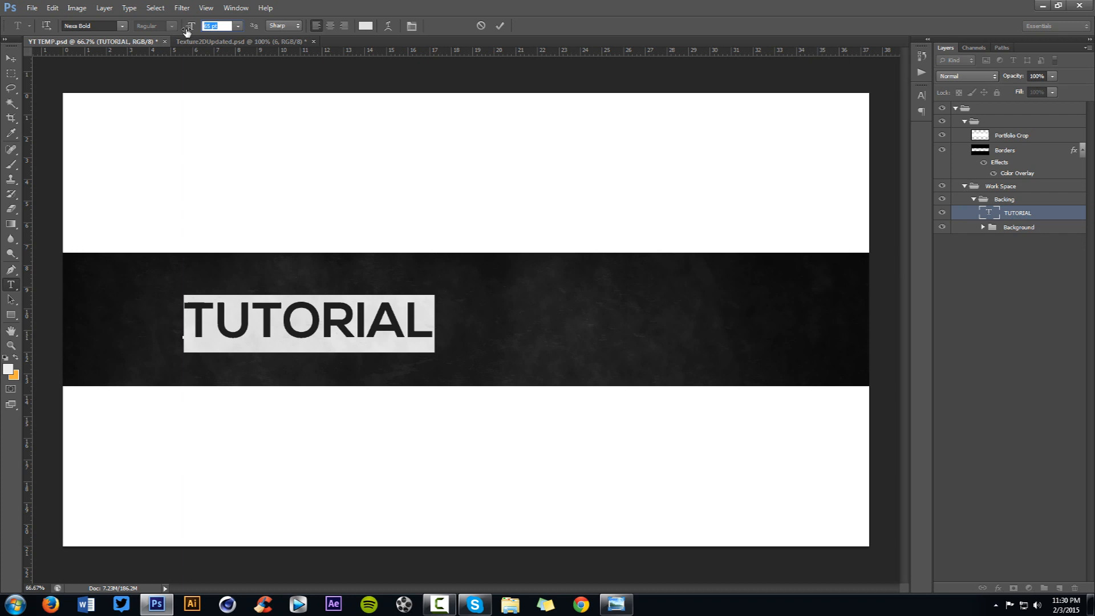
text(45)
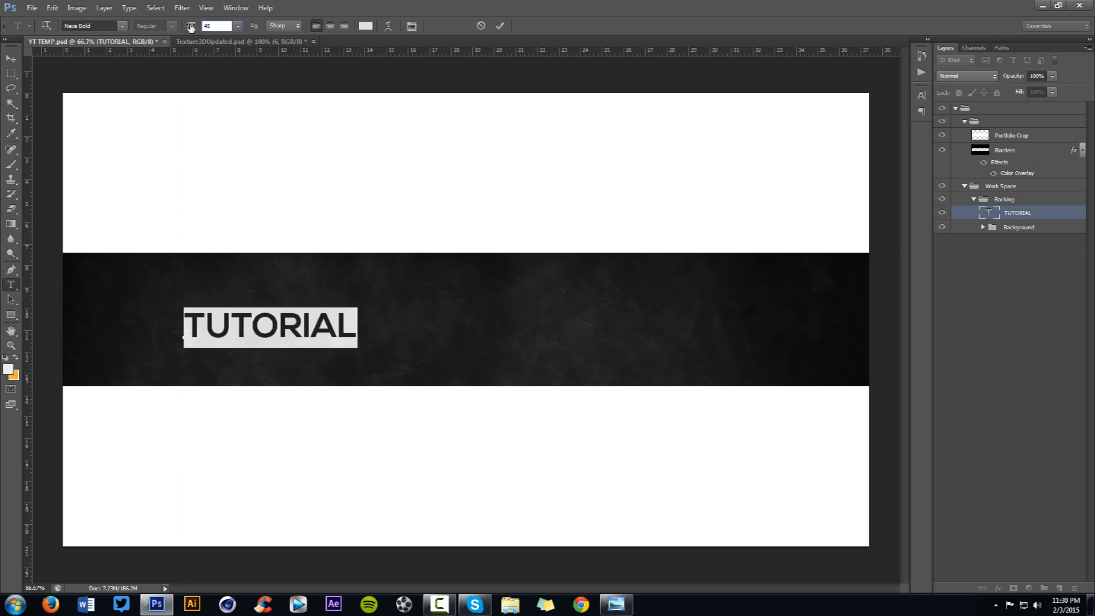
text(30)
text(40)
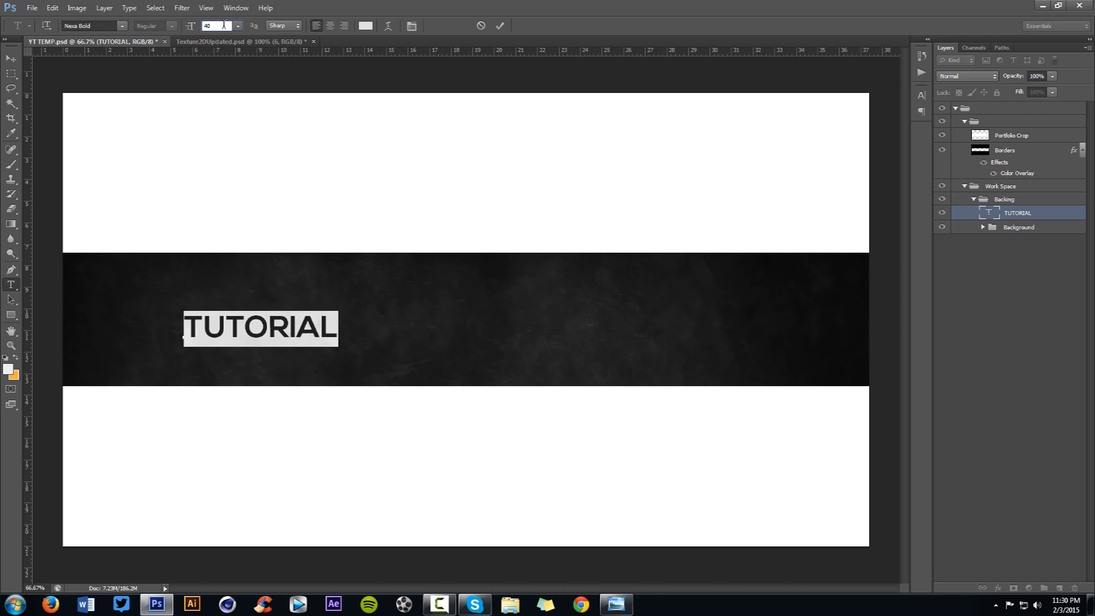
click(500, 25)
Step: Position TUTORIAL left of the strip's centre with the help of guides and place a duplicate directly below it
key(v)
drag(348, 354, 441, 341)
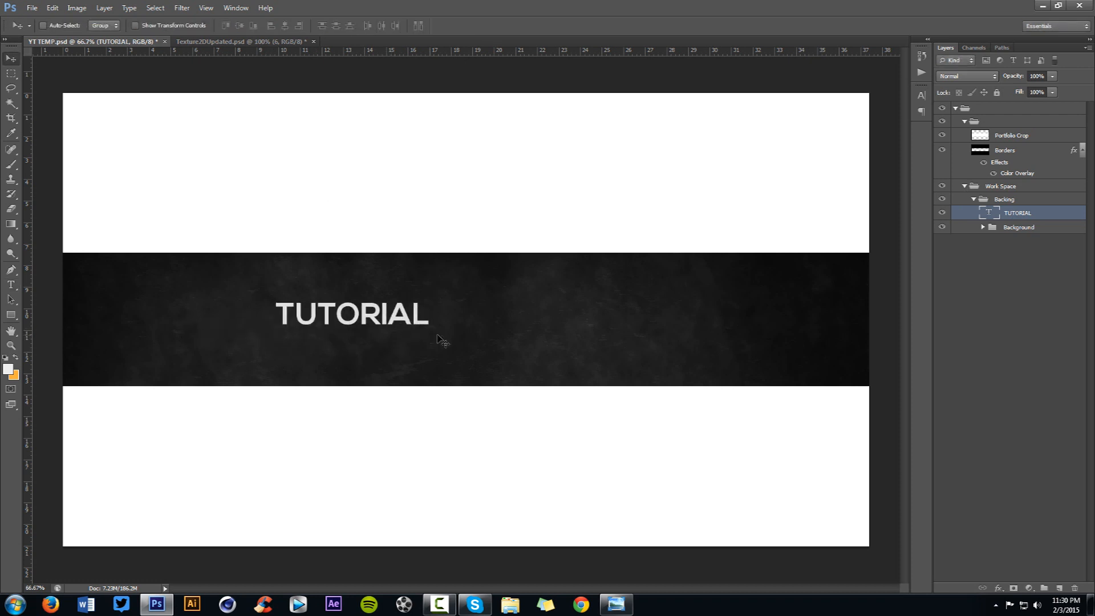
key(ctrl+semicolon)
drag(411, 290, 373, 343)
key(ctrl+semicolon)
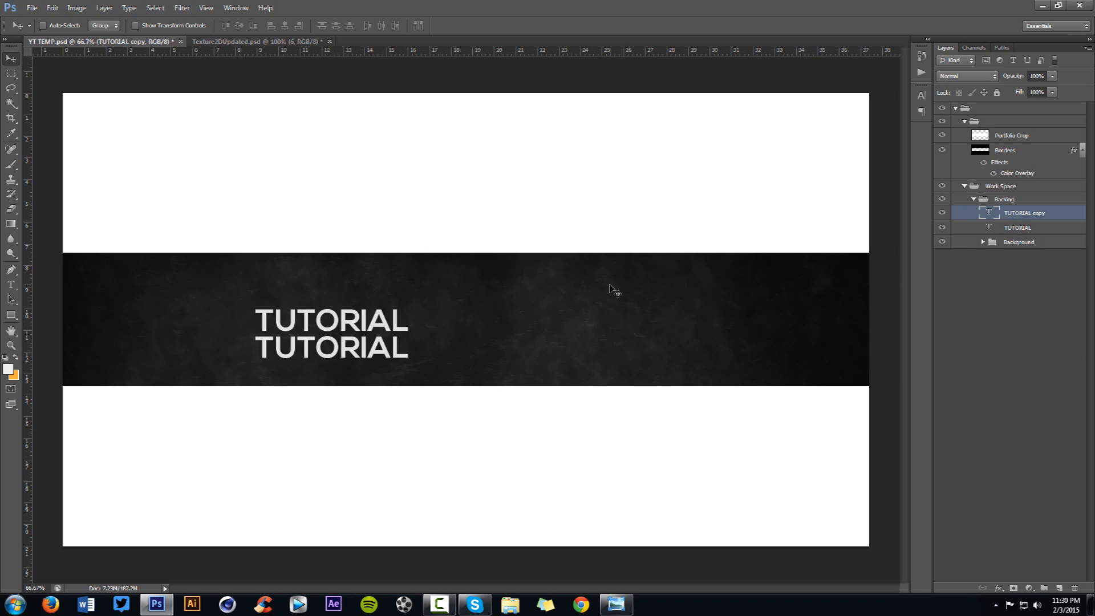
Step: Replace the lower TUTORIAL copy's text with MAKE SURE TO LEAVE
key(t)
double_click(354, 350)
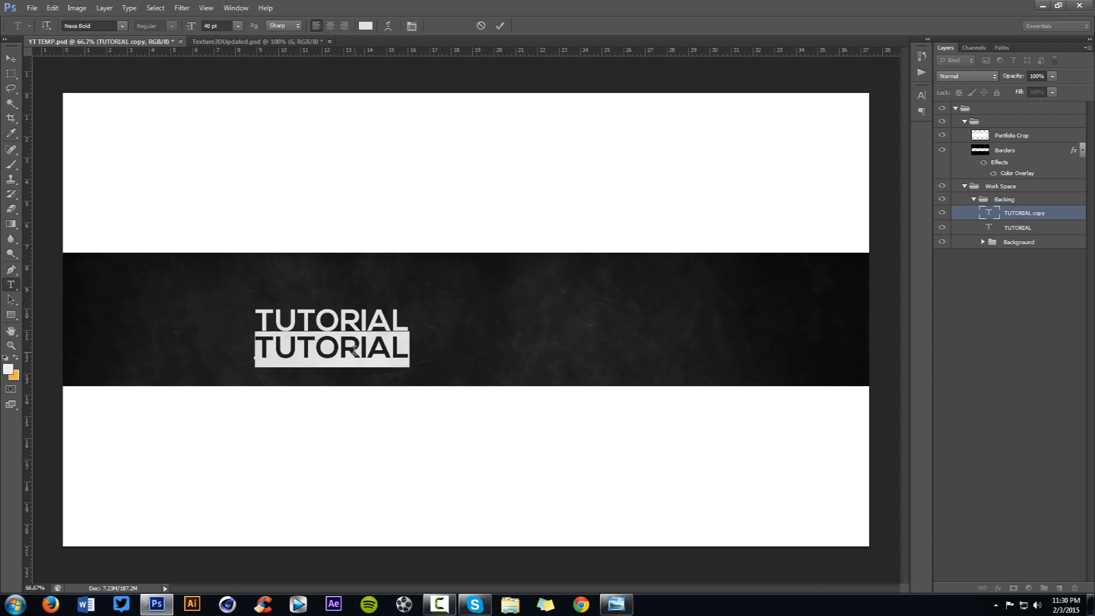
text(MAKE SURE TO LEAVE)
Step: Rewrite the lower text line as 2D BANNER UPDATE
key(ctrl+a)
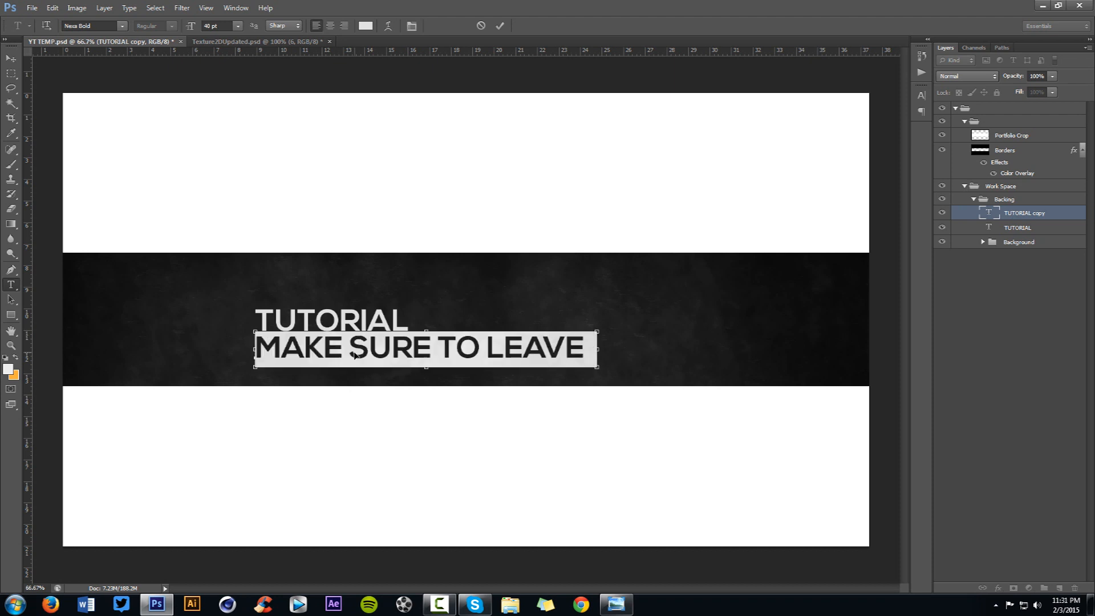
text(2D BNNE)
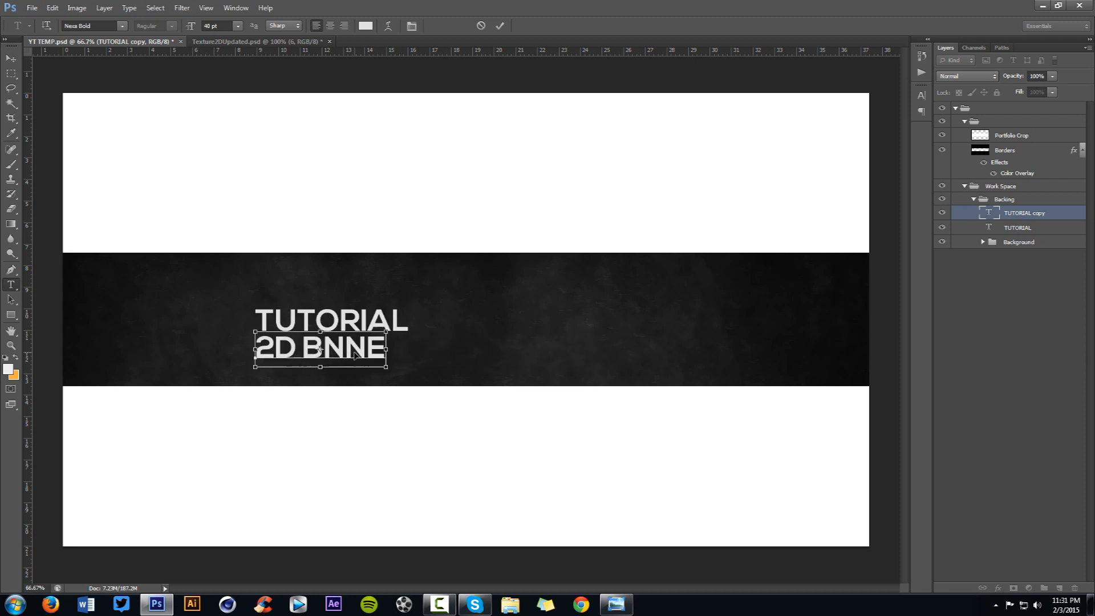
key(ctrl+a)
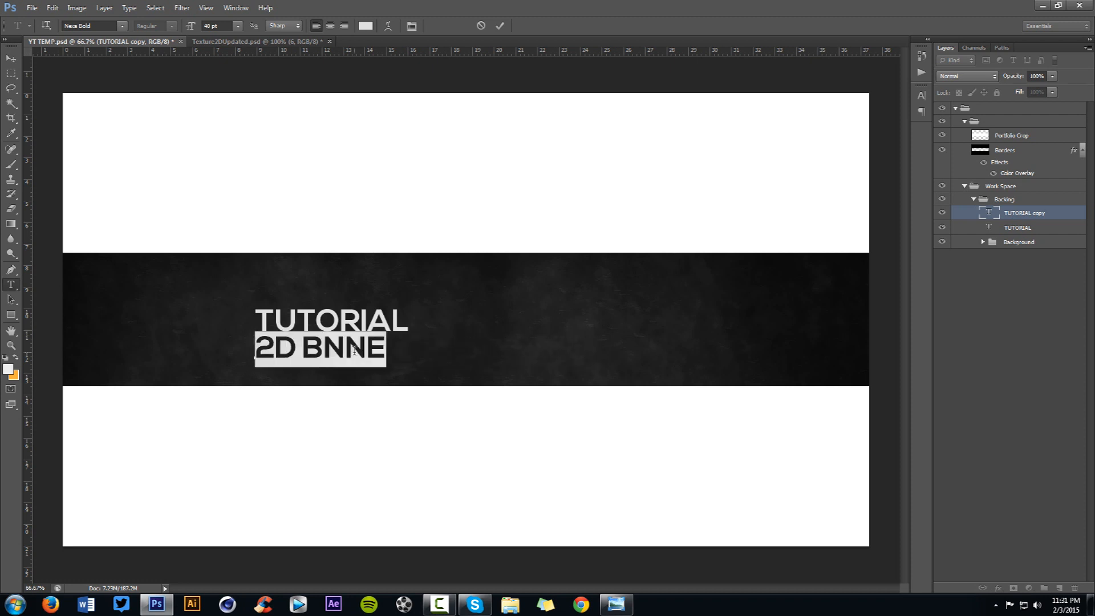
key(End)
key(BackSpace)
key(BackSpace)
key(BackSpace)
key(BackSpace)
key(BackSpace)
text(BANI)
text(ER UPDAR)
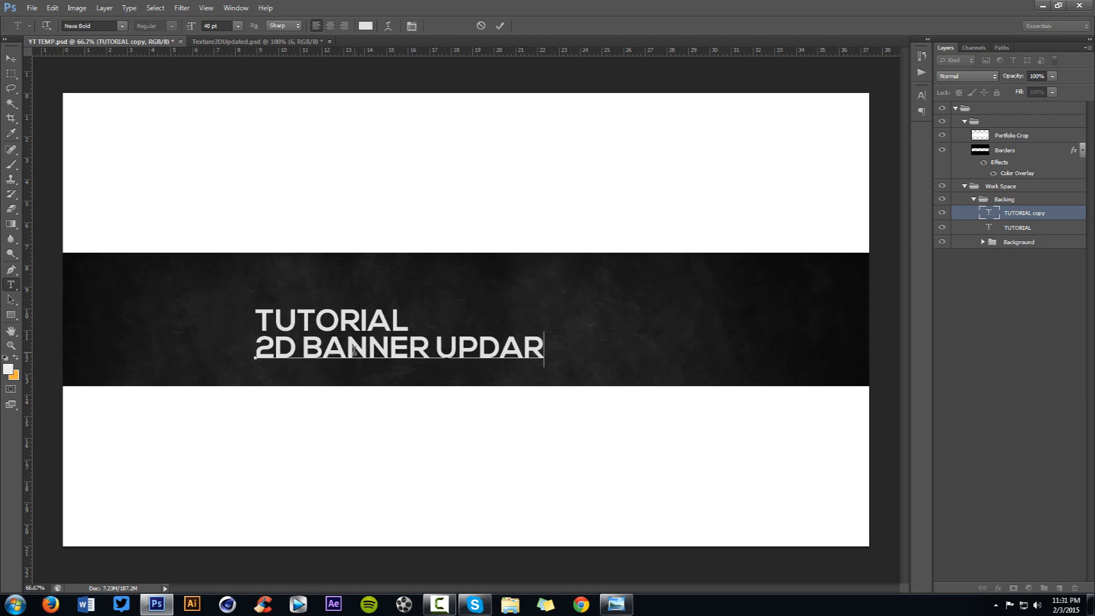
key(BackSpace)
text(TE)
Step: Set the whole 2D BANNER UPDATE line to 8 pt with a tracking of 740
key(ctrl+a)
drag(284, 345, 250, 345)
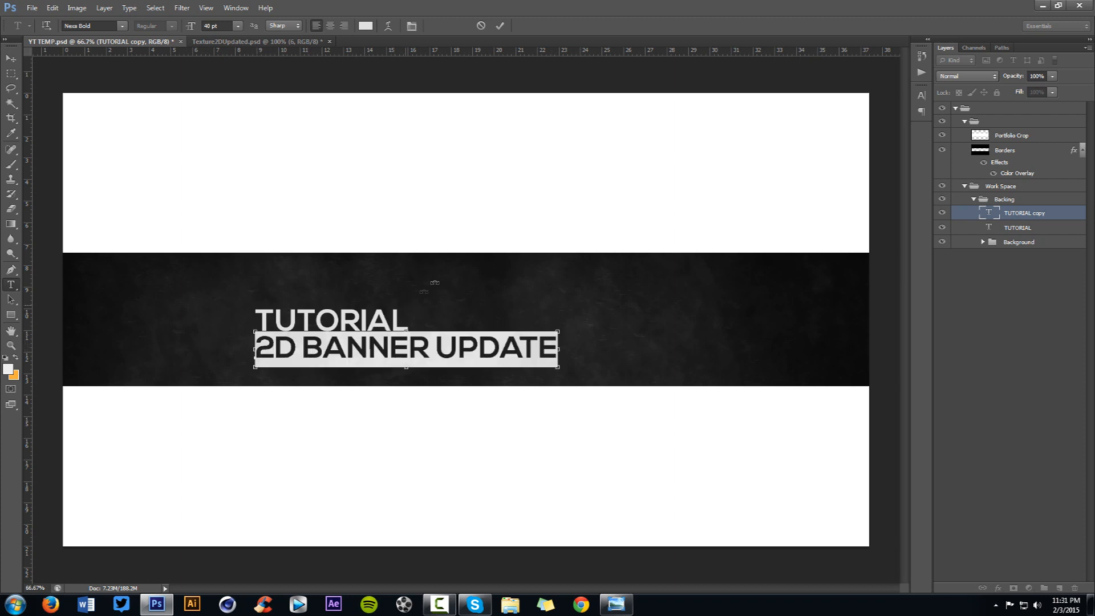
click(922, 95)
click(825, 119)
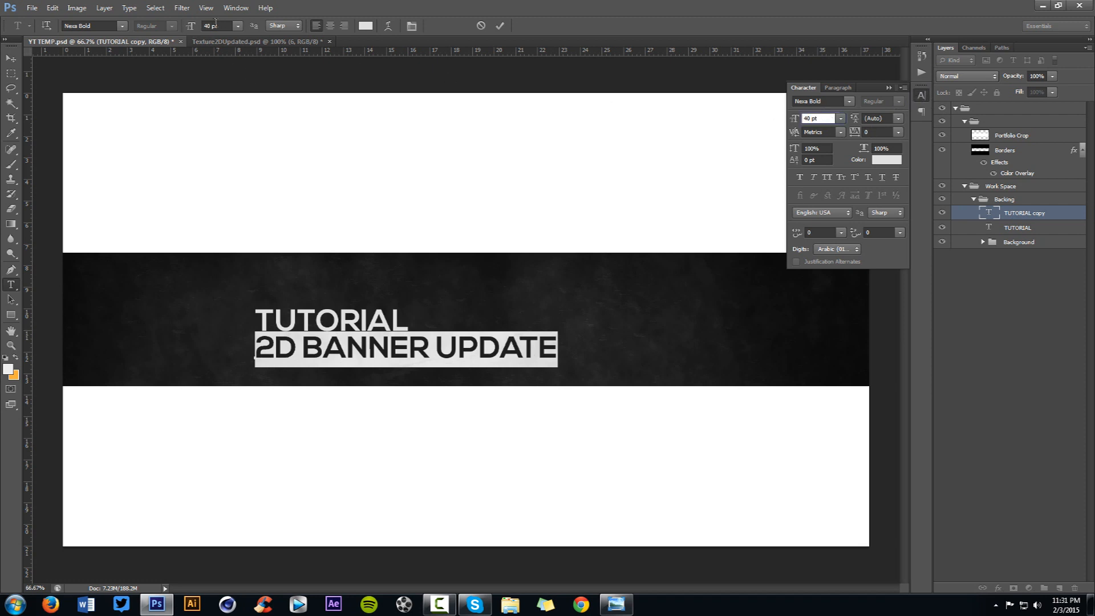
click(841, 118)
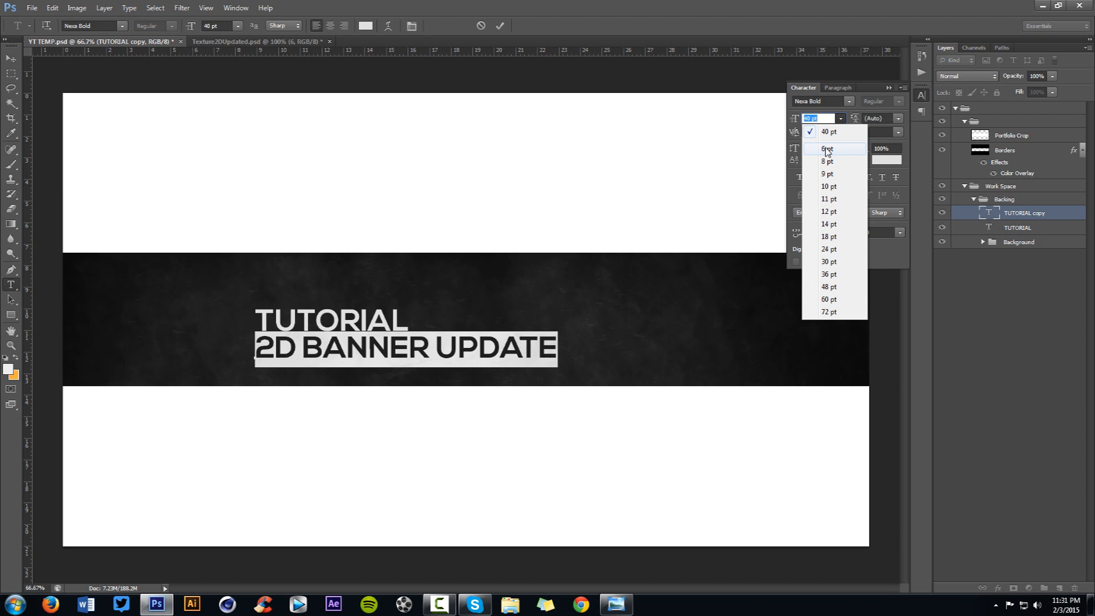
click(820, 123)
key(Up)
key(Up)
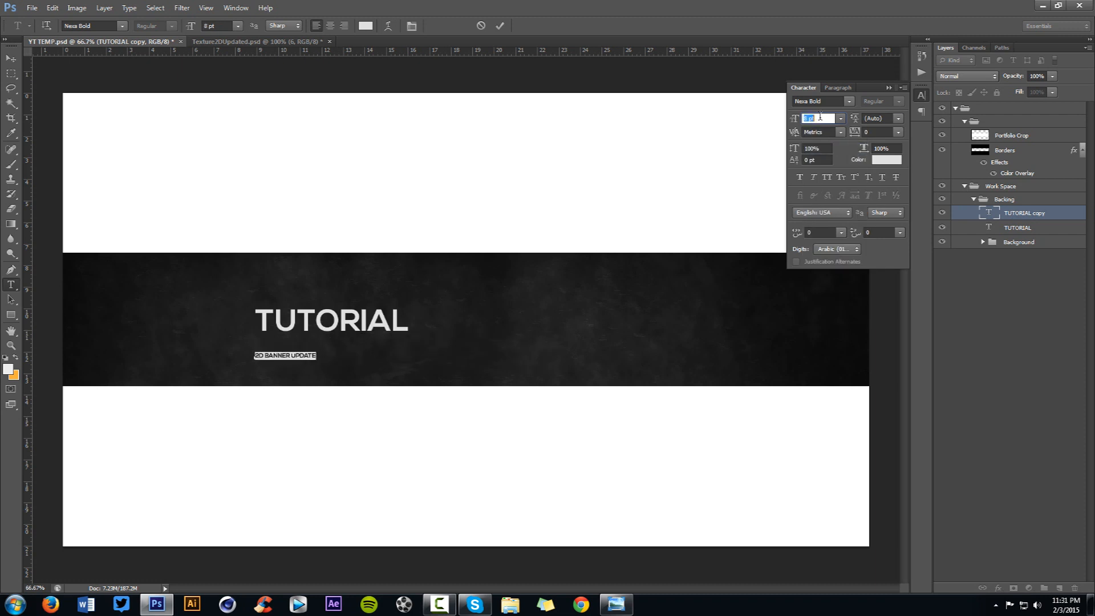
drag(853, 132, 866, 135)
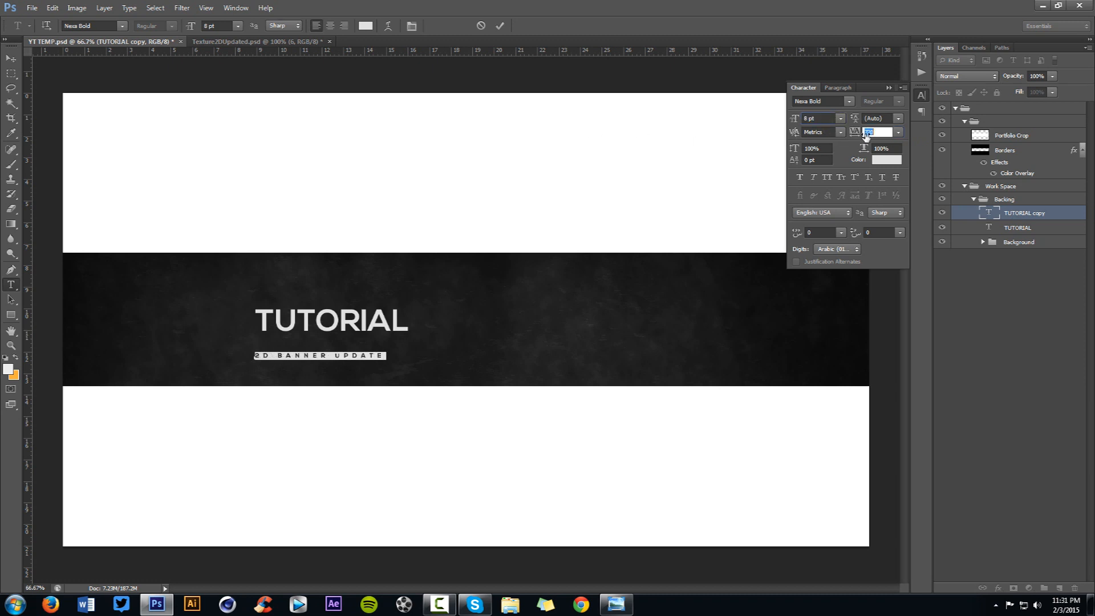
Step: Commit the text and move 2D BANNER UPDATE up so it sits centred right beneath TUTORIAL
click(500, 26)
key(v)
mouse_move(361, 358)
mouse_down()
mouse_move(400, 323)
mouse_move(370, 343)
mouse_up()
key(Up)
key(Up)
key(Up)
key(Up)
key(Up)
key(Up)
key(Up)
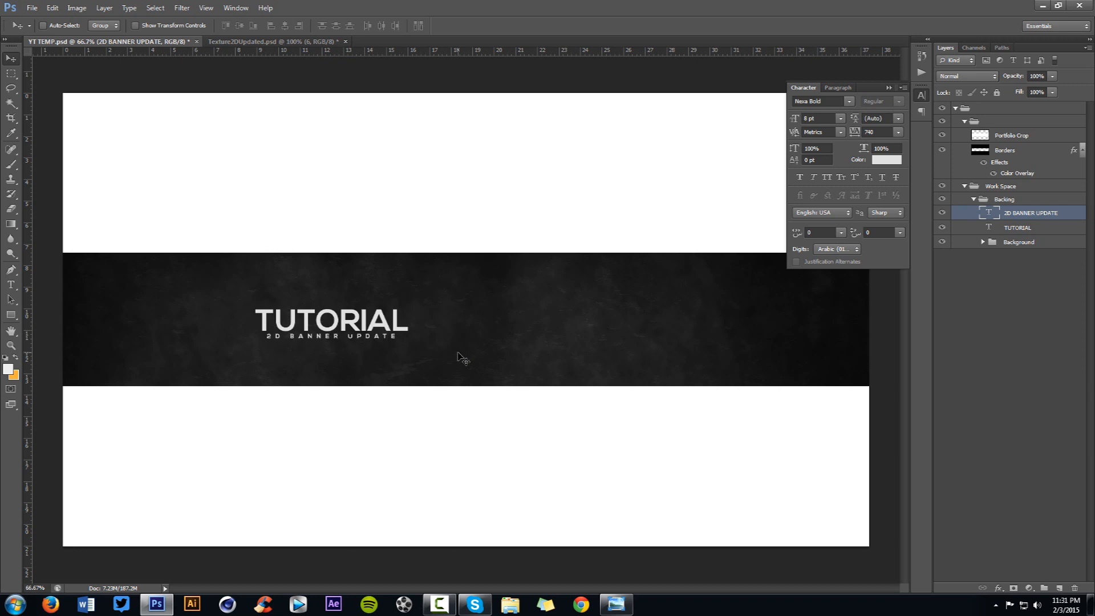
Step: Duplicate the 2D BANNER UPDATE line and place the copy just above TUTORIAL
key(alt+Up)
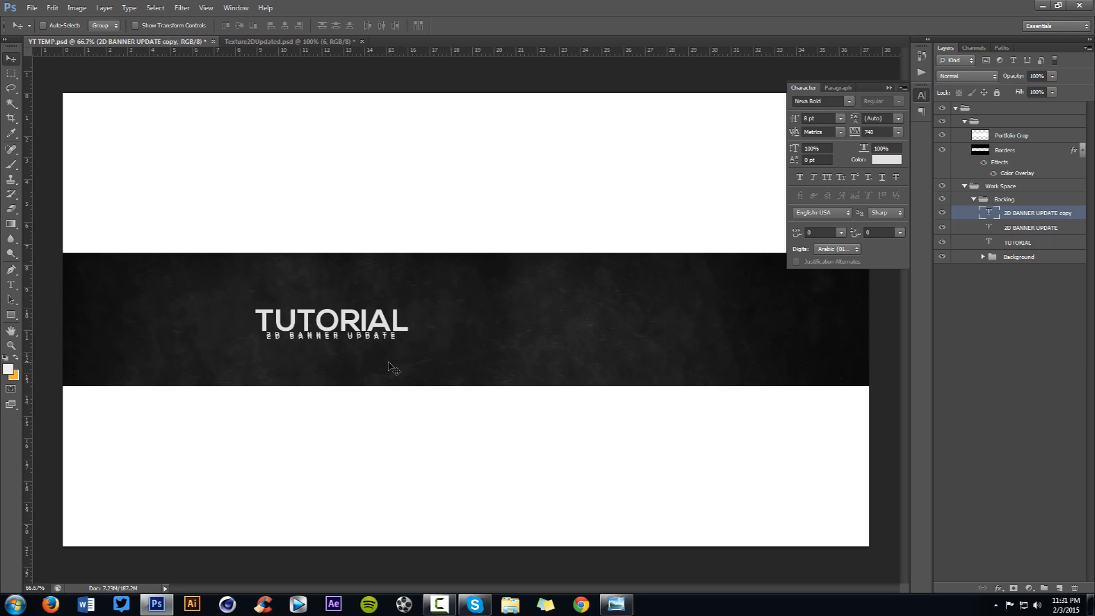
key(ctrl+z)
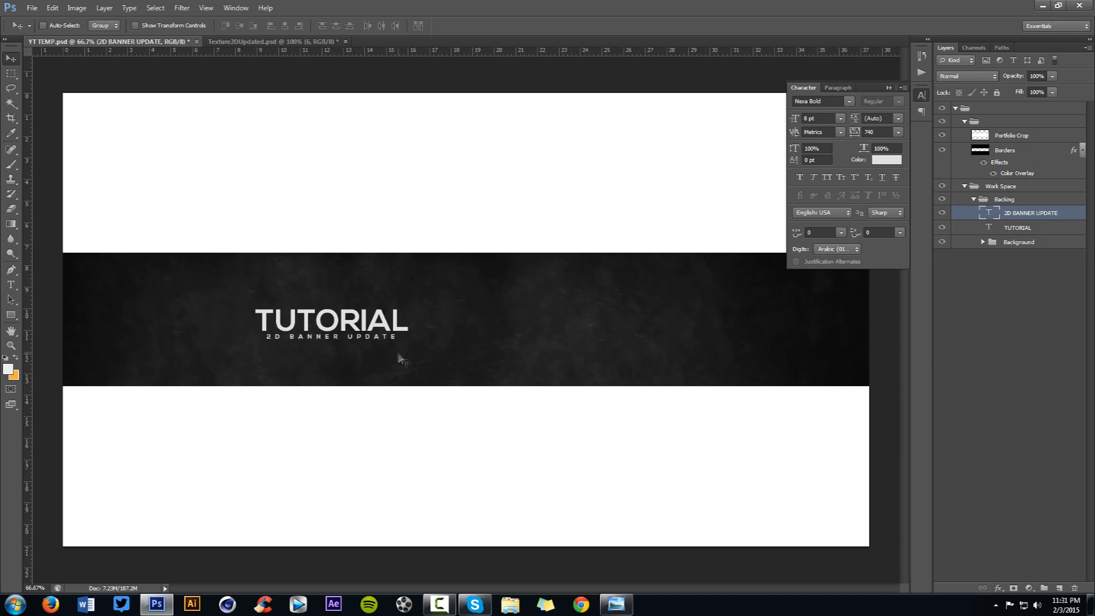
drag(401, 358, 392, 326)
key(t)
click(372, 318)
click(500, 26)
key(v)
drag(412, 328, 411, 317)
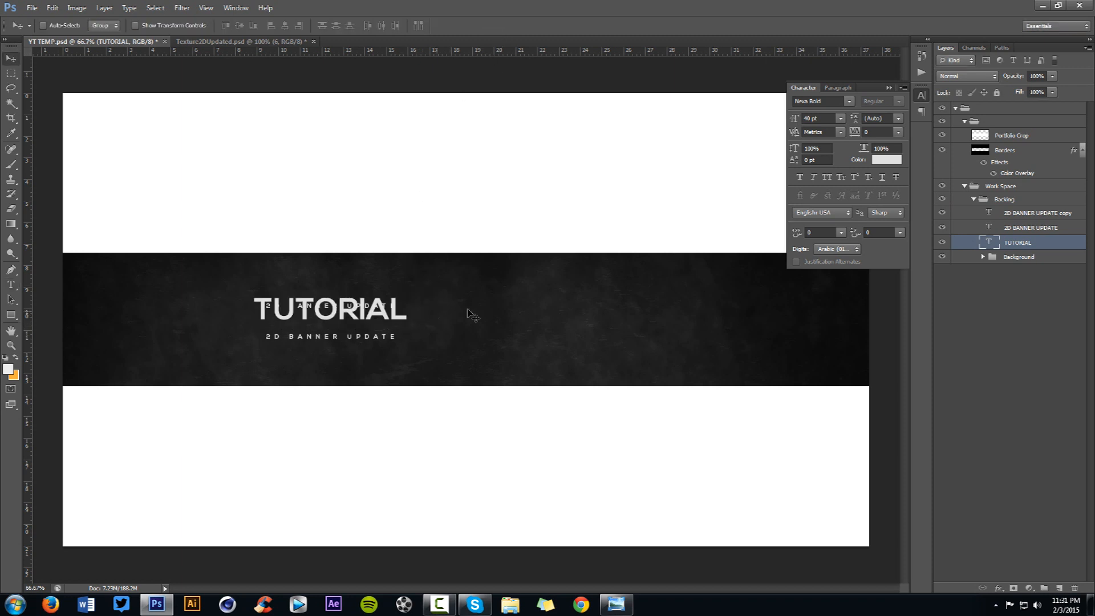
click(1042, 216)
key(ctrl+z)
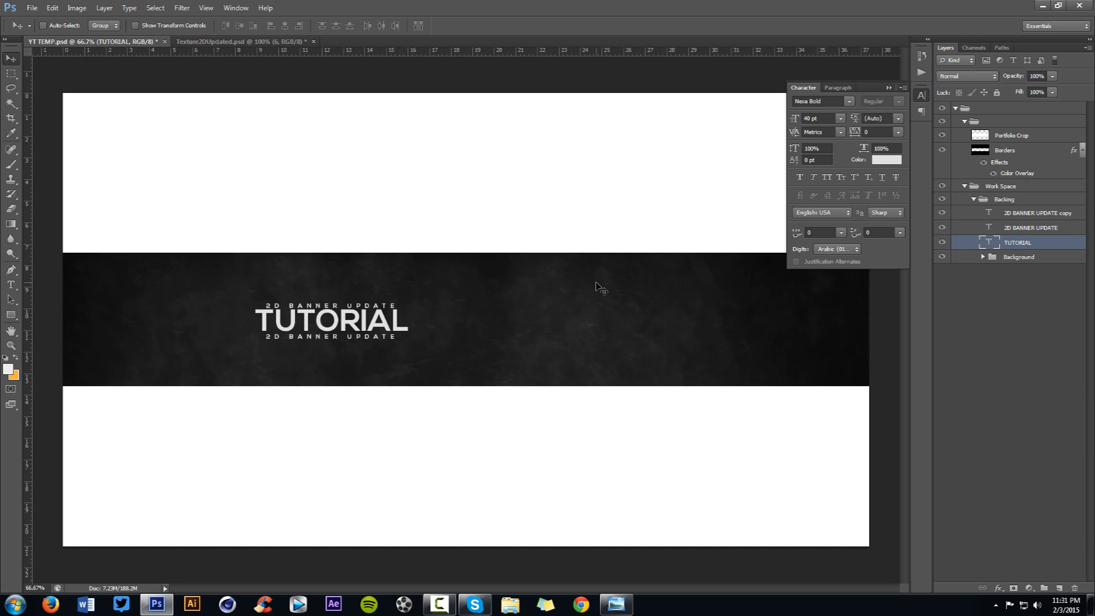
Step: Move the upper 2D BANNER UPDATE copy slightly higher and replace its text with STAY CONNECTED
click(1065, 221)
drag(495, 325, 478, 319)
key(t)
triple_click(384, 296)
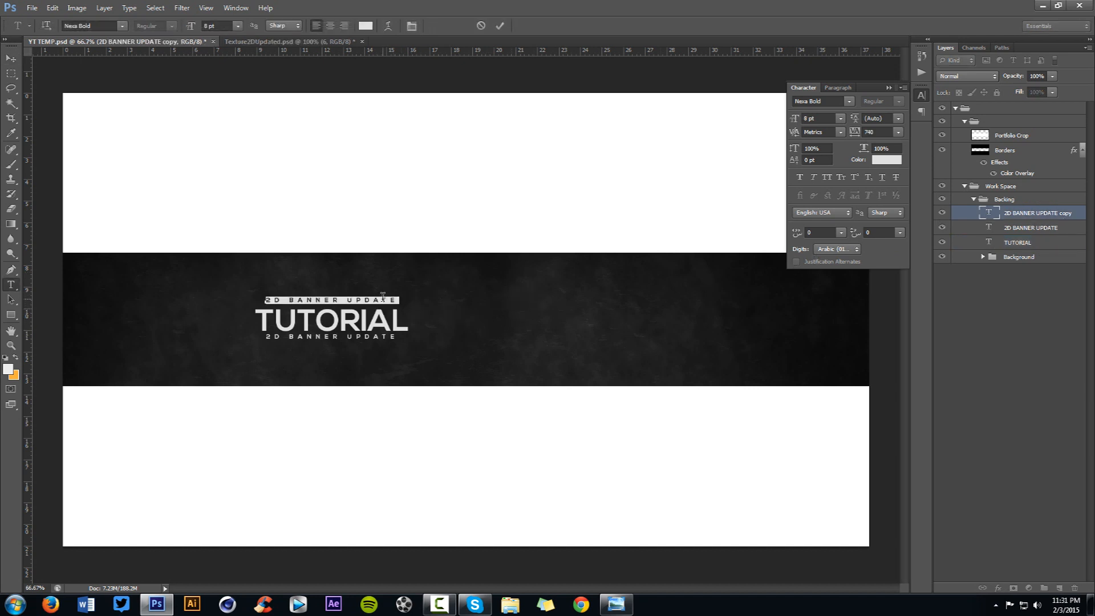
click(383, 296)
key(ctrl+a)
text(STAY CONNECTED)
Step: Set the tracking of STAY CONNECTED to 50 and move the line down close above TUTORIAL
key(ctrl+a)
click(854, 133)
text(50)
key(Return)
click(499, 26)
key(v)
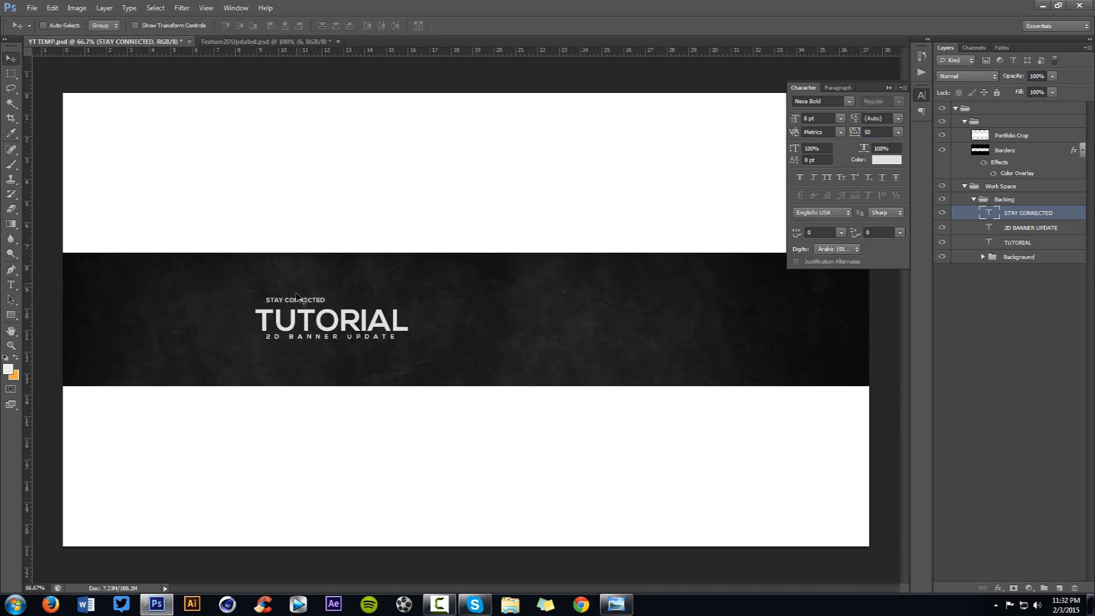
drag(295, 298, 295, 303)
Step: Duplicate STAY CONNECTED below the 2D BANNER UPDATE line and change the copy's text to SPONSORED BY SESOHQ
drag(316, 311, 351, 350)
key(t)
click(360, 346)
key(ctrl+a)
text(SPONSORED BY SESOHO)
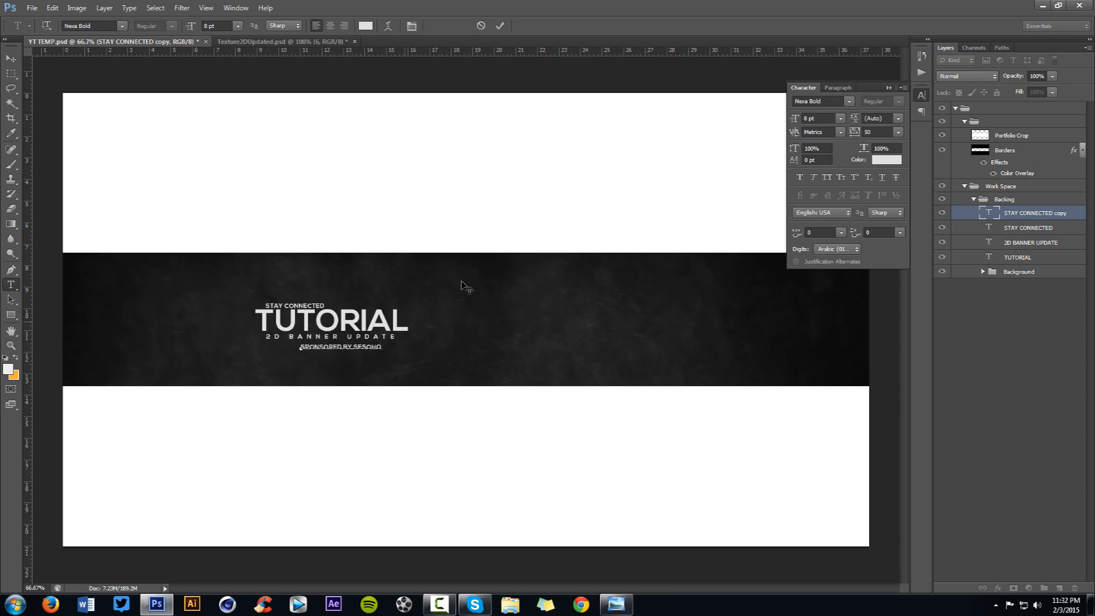
click(499, 25)
Step: Centre SPONSORED BY SESOHQ closely beneath the 2D BANNER UPDATE line
key(v)
drag(448, 281, 439, 280)
key(Left)
key(Up)
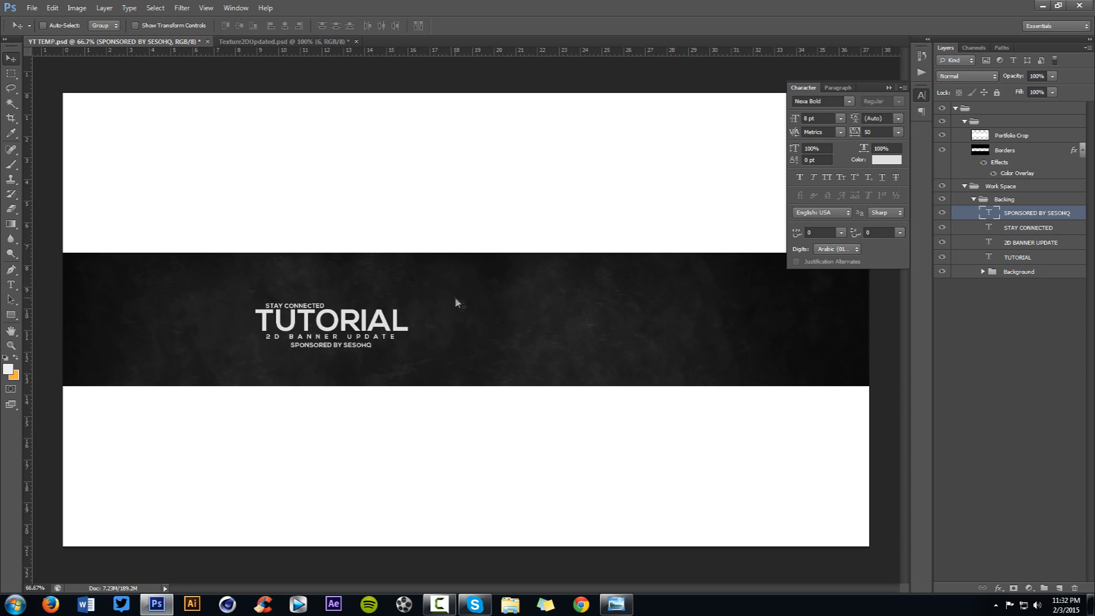
Step: Nudge SPONSORED BY SESOHQ up slightly and shift STAY CONNECTED so its left edge lines up with the T of TUTORIAL
key(Up)
click(999, 229)
scroll(308, 305, up, 5)
drag(349, 332, 317, 328)
key(alt)
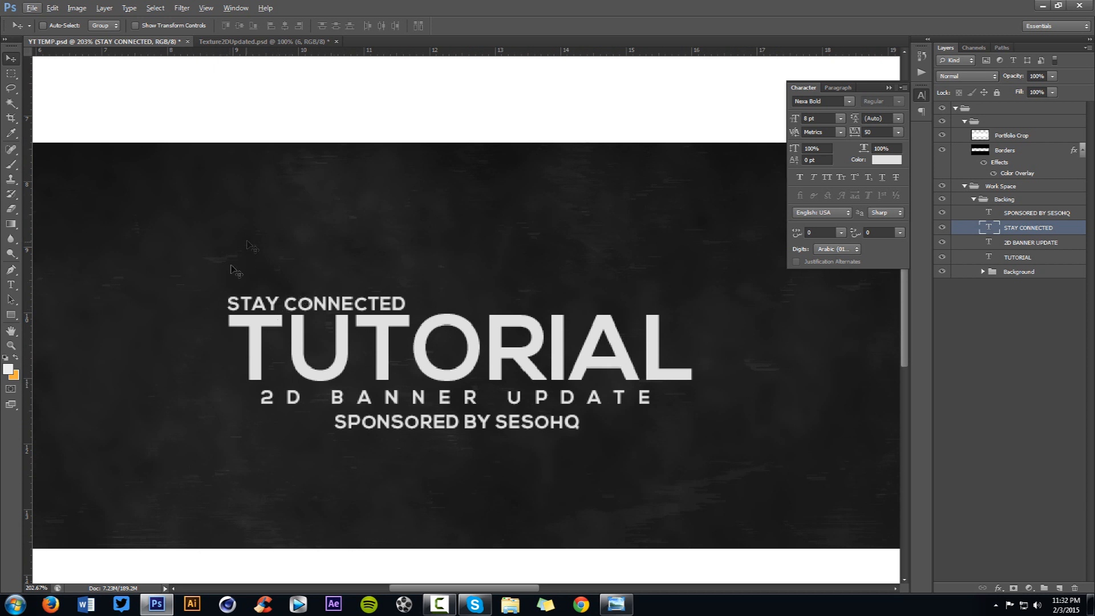
scroll(199, 352, up, 2)
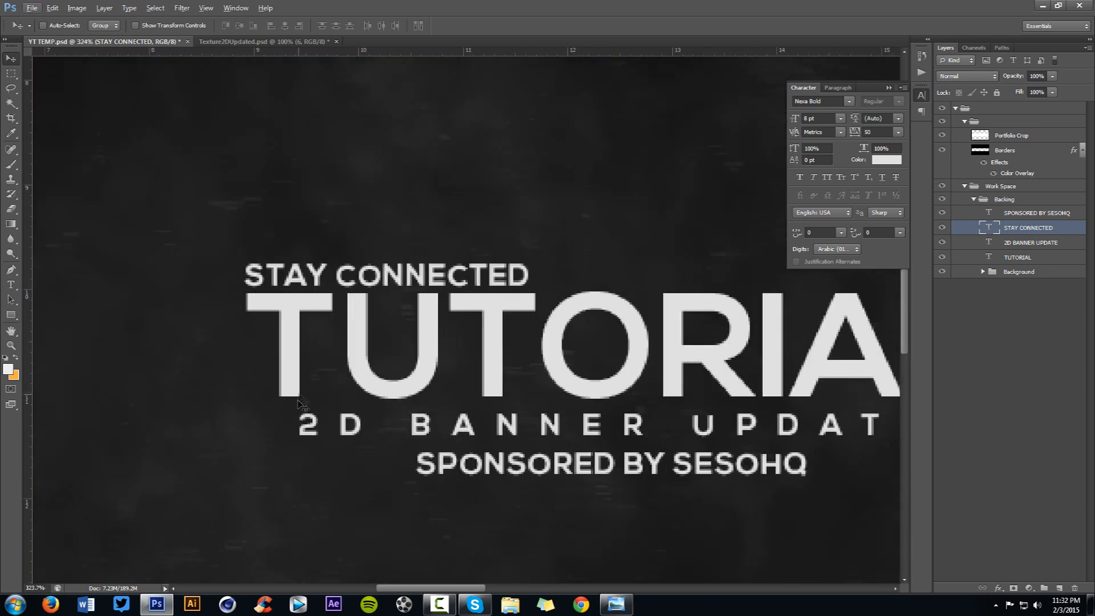
Step: Select all four text layers and move the title block slightly up and to the right within the banner, checking against the guides
click(983, 244)
scroll(299, 424, down, 1)
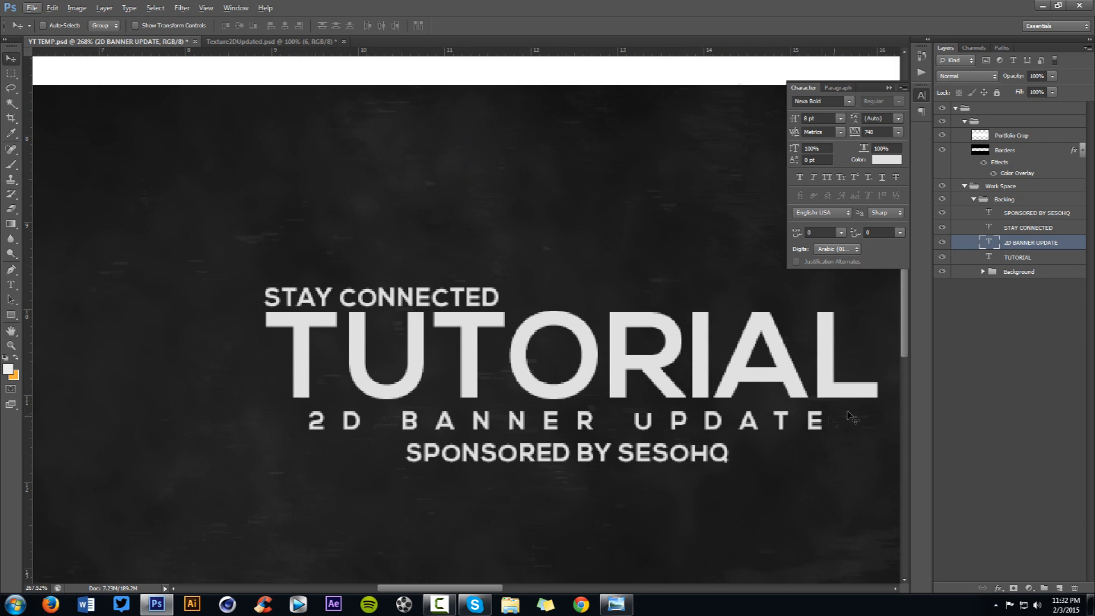
scroll(790, 407, down, 1)
scroll(790, 407, down, 5)
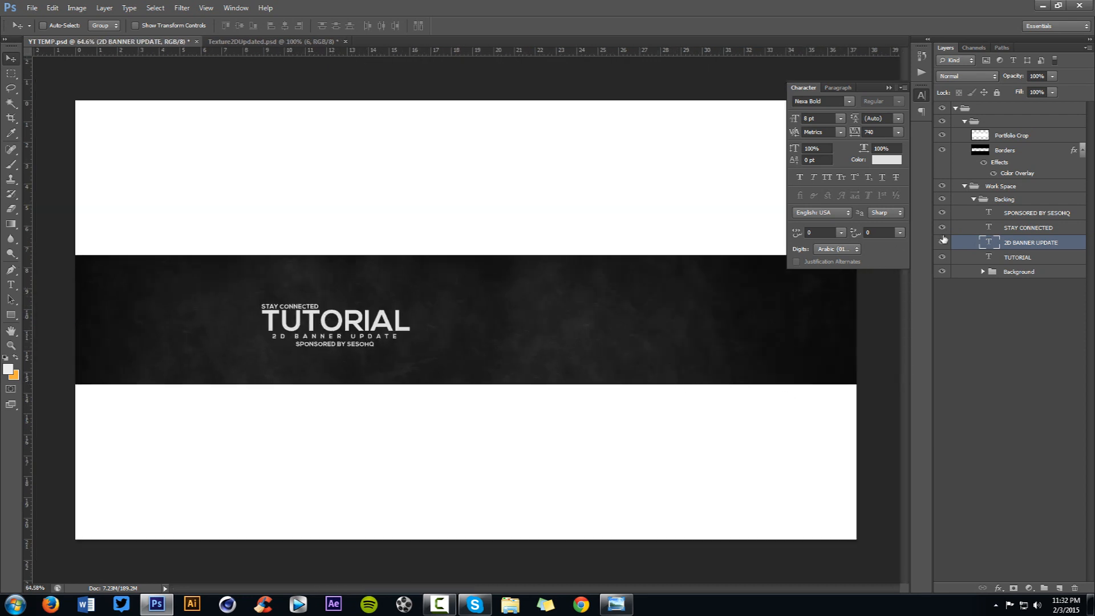
mouse_move(942, 213)
mouse_down()
mouse_move(942, 243)
mouse_move(942, 213)
mouse_up()
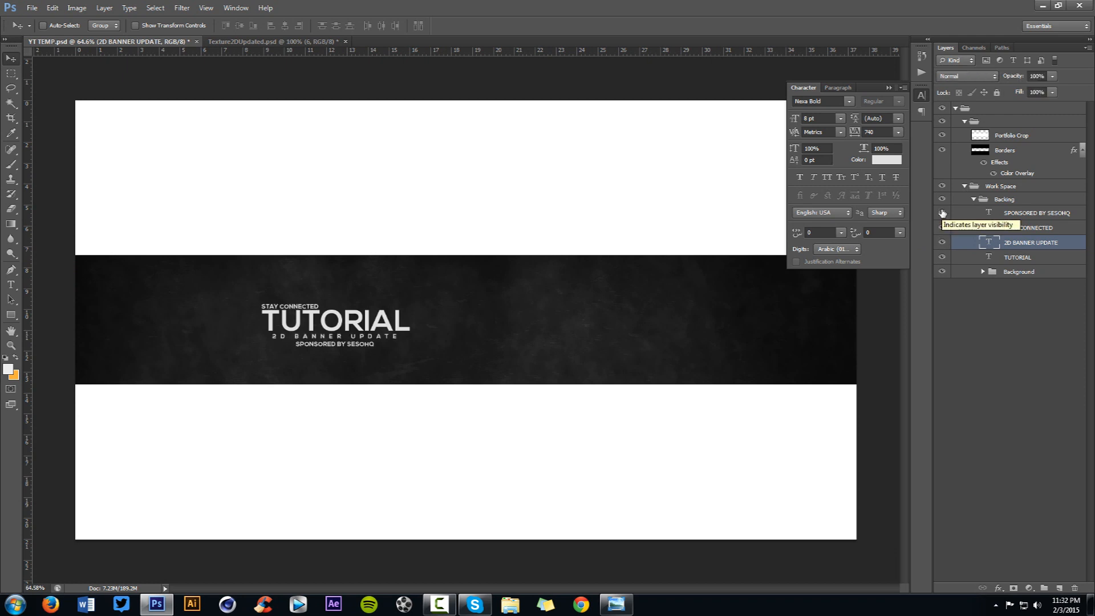
shift+click(1032, 213)
ctrl+click(1019, 258)
drag(512, 321, 512, 316)
key(ctrl+semicolon)
drag(418, 287, 446, 291)
key(ctrl+semicolon)
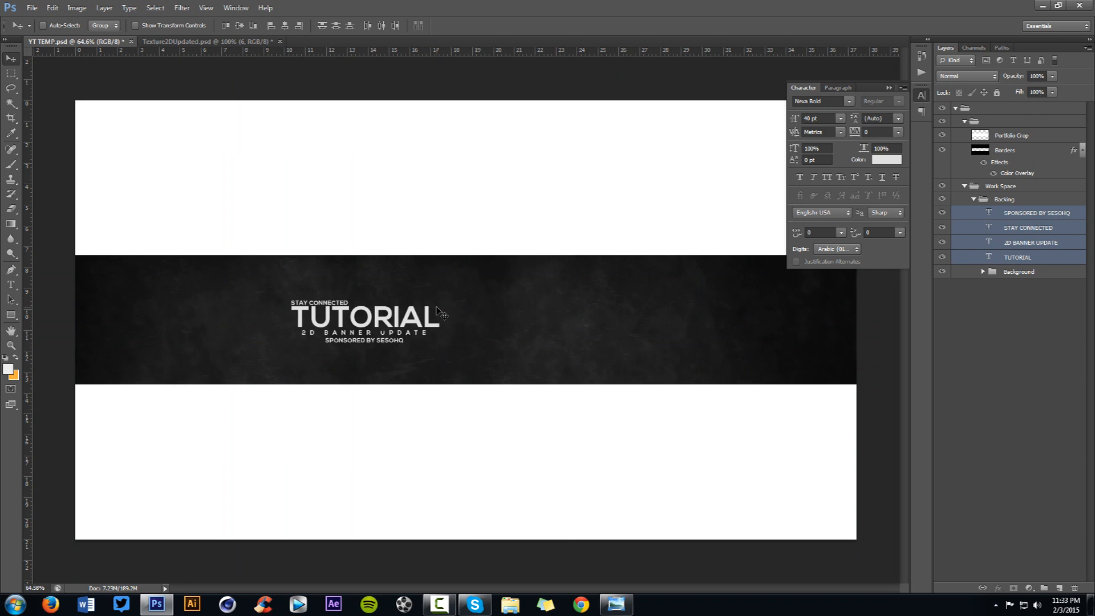
Step: Hide the character settings and look at the adaptbanner reference image in Windows Photo Viewer, returning to Photoshop
click(895, 87)
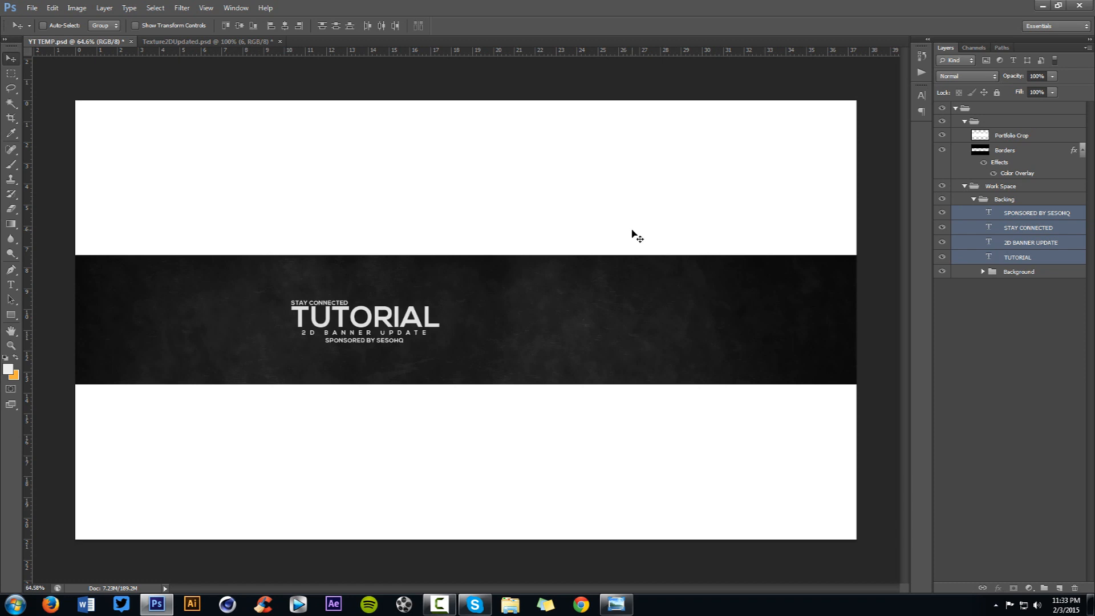
click(616, 604)
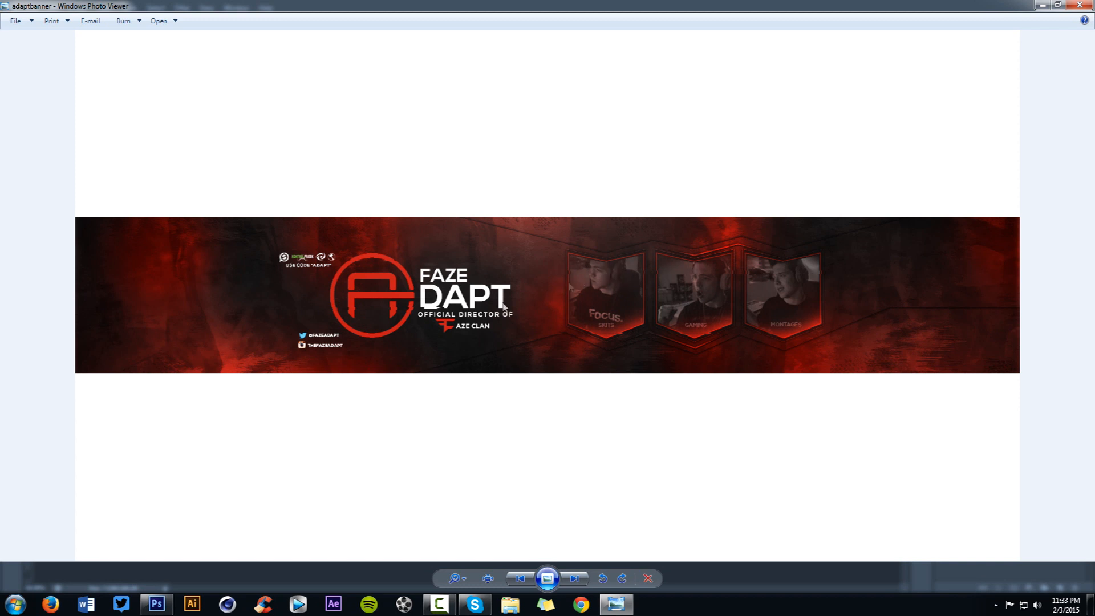
click(157, 604)
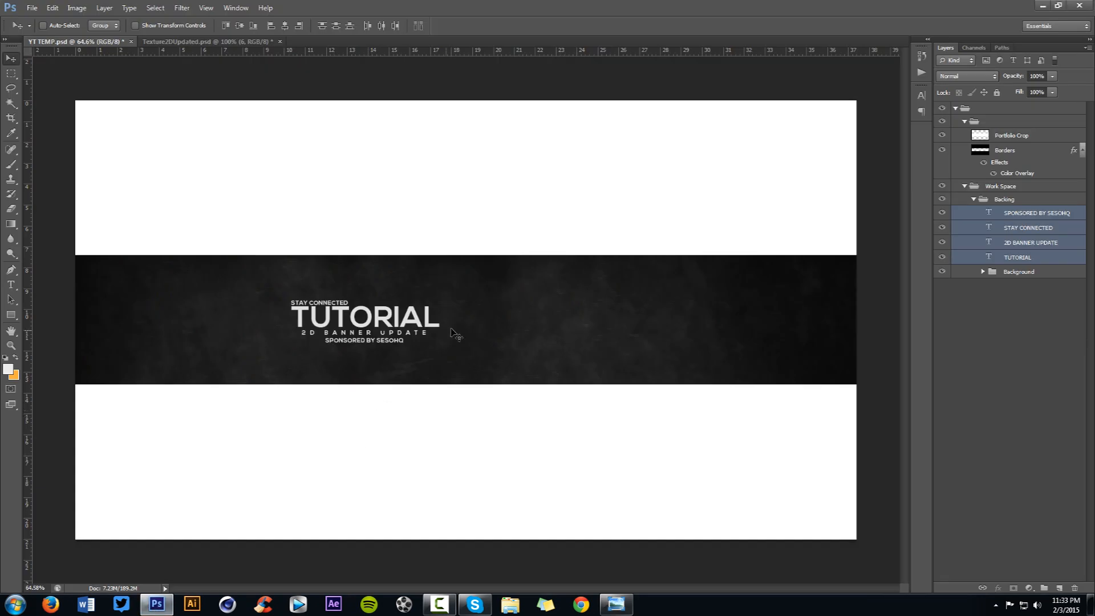
Step: On a new layer, start a Pen path right of TUTORIAL with a slanted left side and a lower edge stepping up to the banner's right end
click(1052, 585)
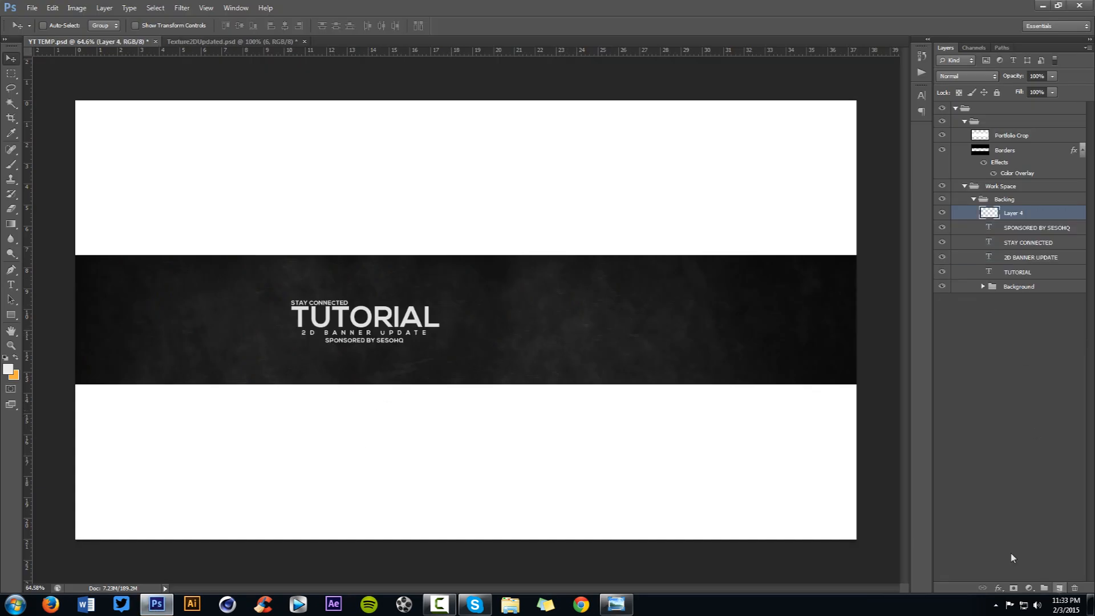
scroll(419, 380, up, 1)
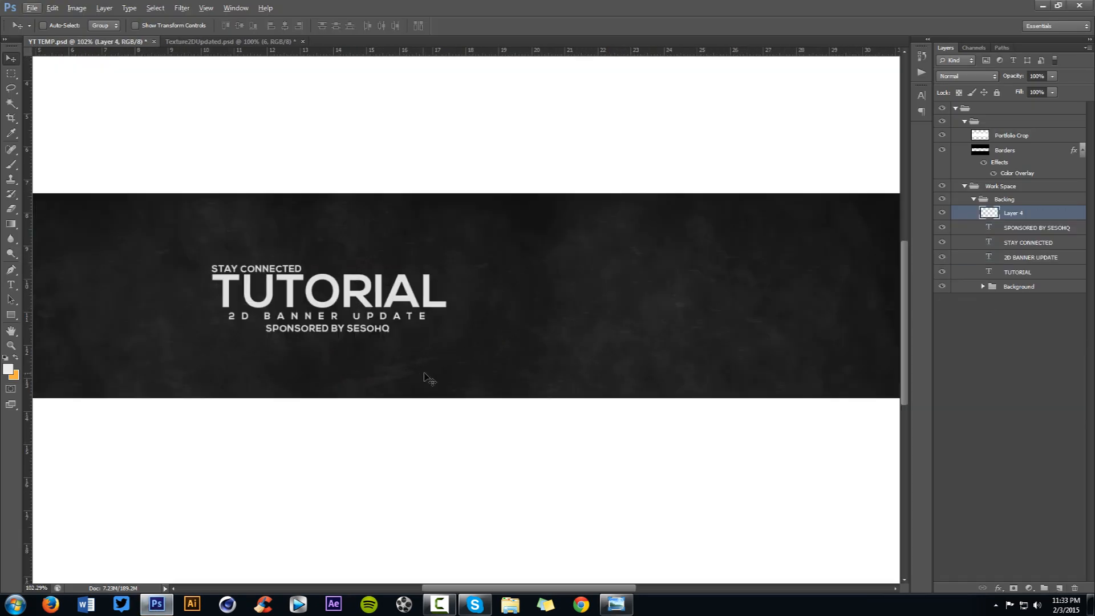
key(ctrl+semicolon)
key(p)
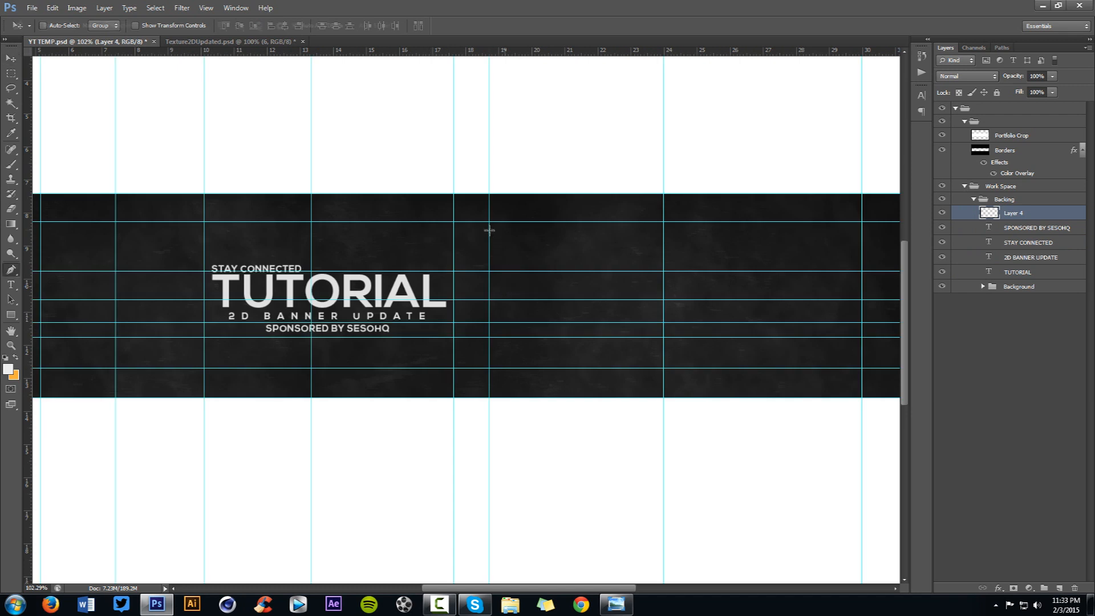
click(490, 222)
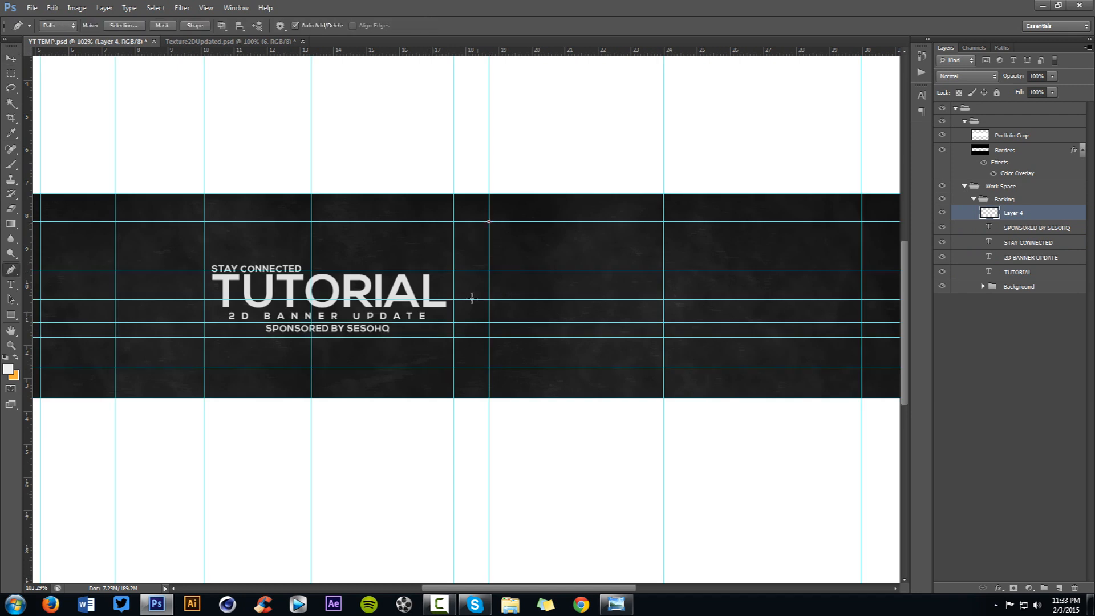
click(454, 368)
drag(680, 335, 528, 335)
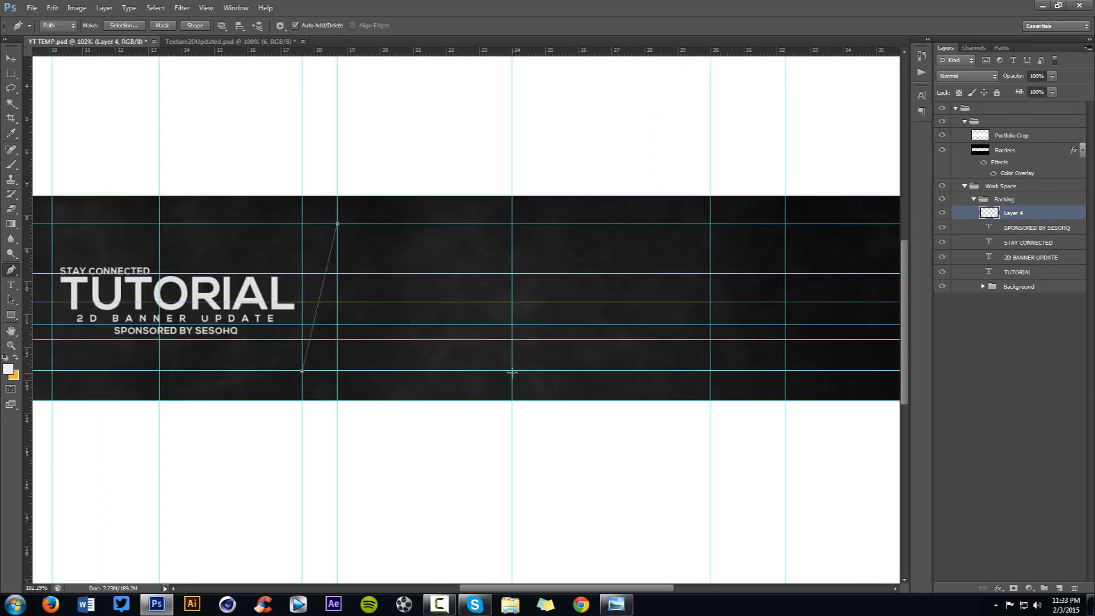
click(612, 371)
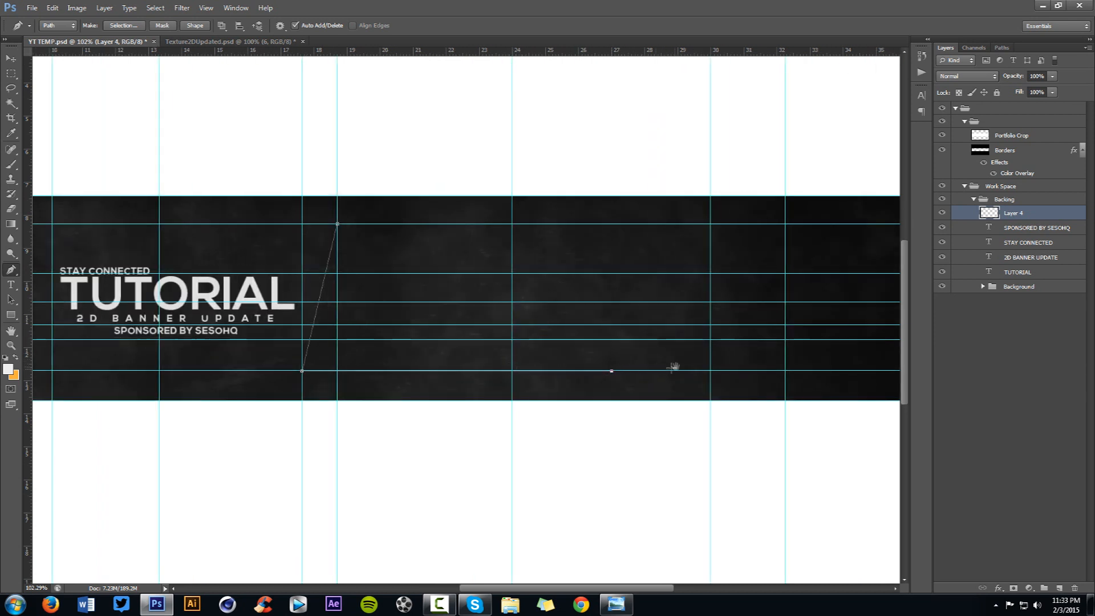
drag(656, 369, 594, 367)
click(545, 359)
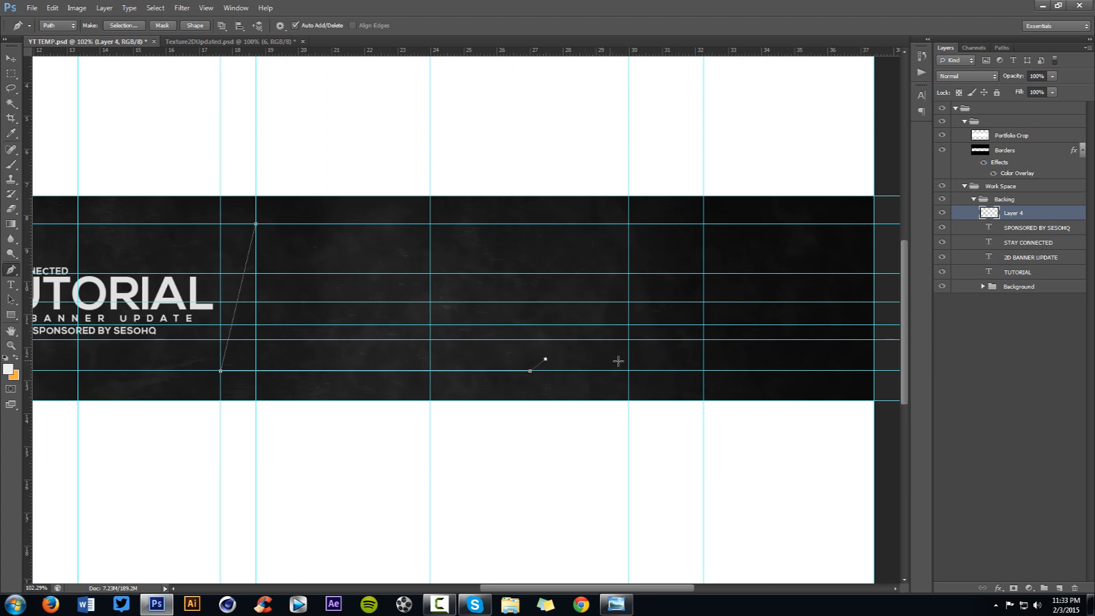
click(873, 357)
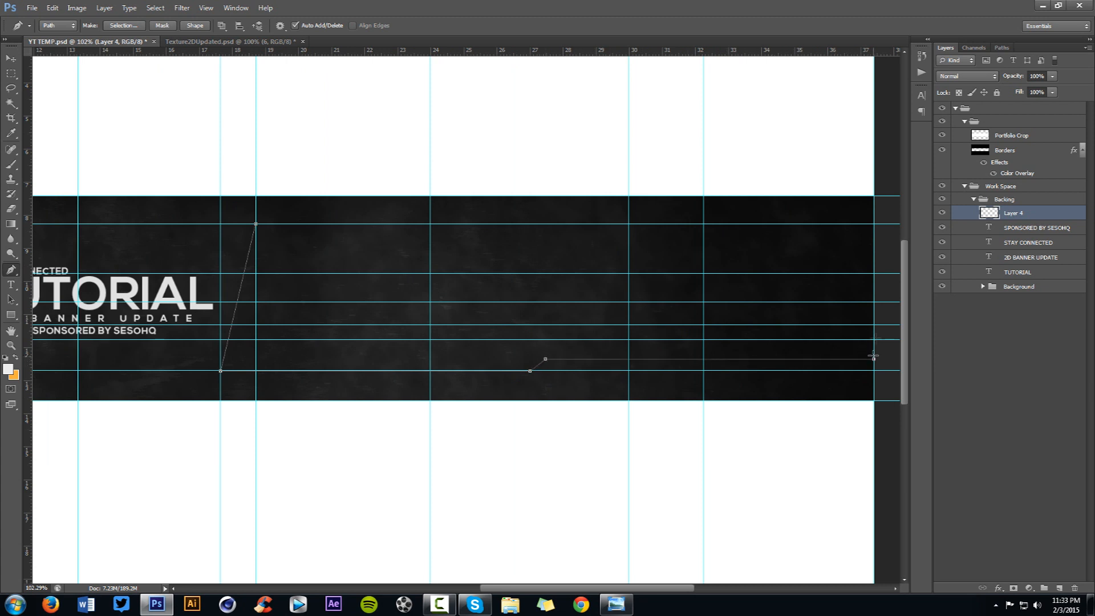
Step: Close the path along the banner's right end and a matching stepped upper edge, then convert it to a selection with 0 px feather
click(875, 224)
key(ctrl+z)
click(875, 237)
shift+click(552, 253)
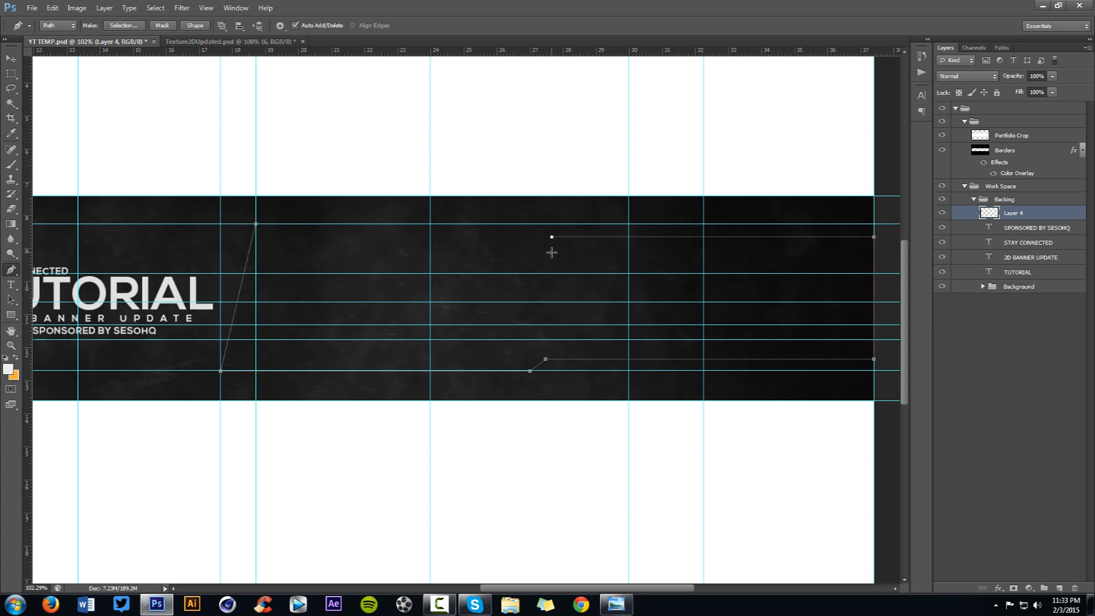
click(255, 224)
right_click(483, 246)
click(548, 309)
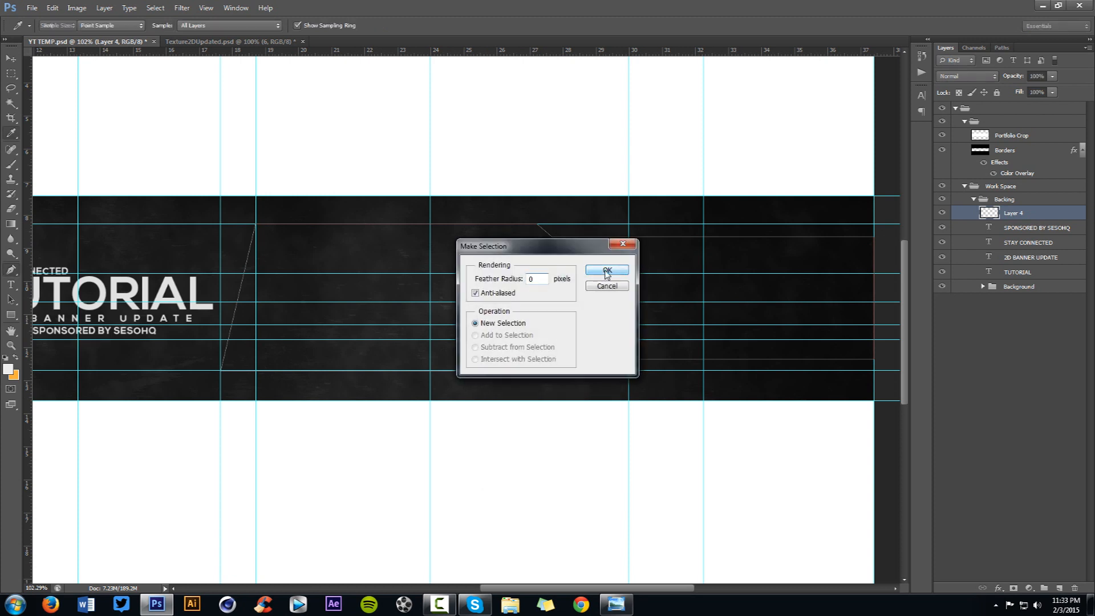
click(608, 272)
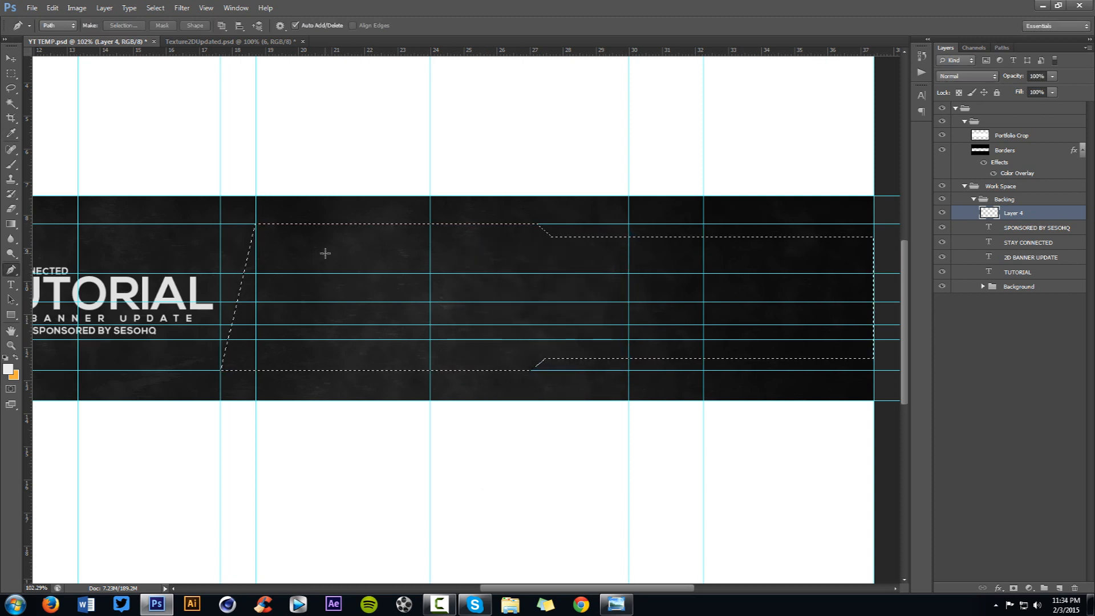
Step: Duplicate the Background group, merge the copy into a single layer, and delete the empty Layer 4
click(1011, 288)
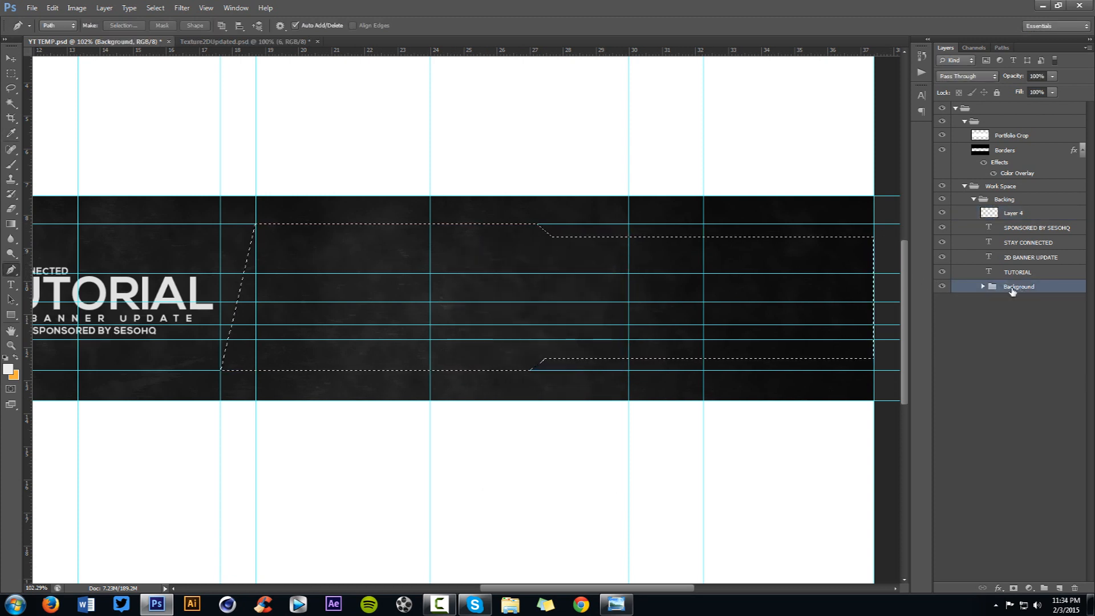
key(ctrl+j)
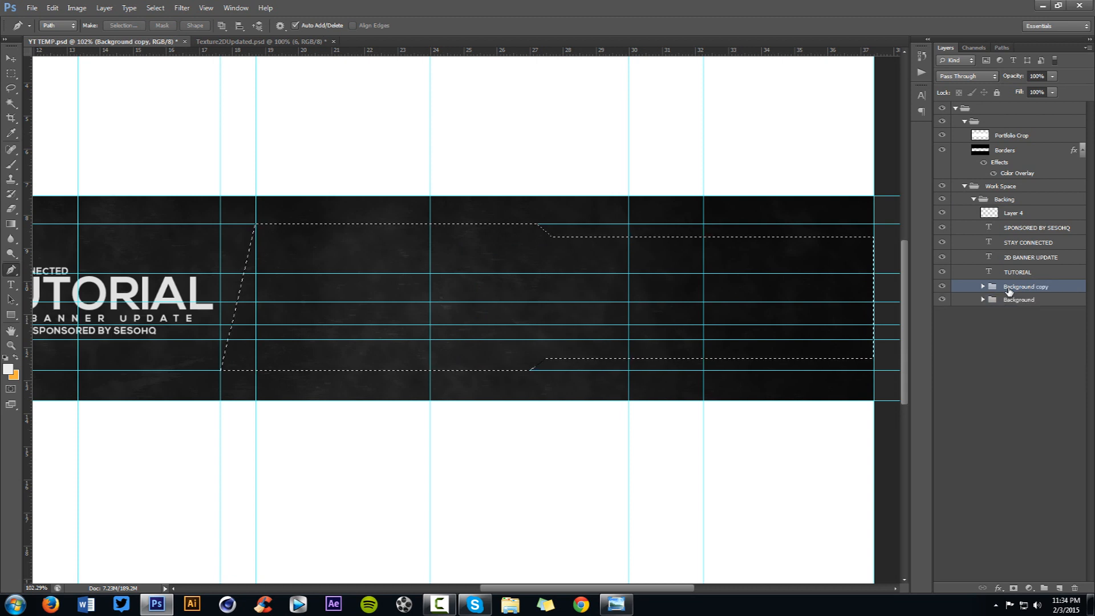
key(ctrl+e)
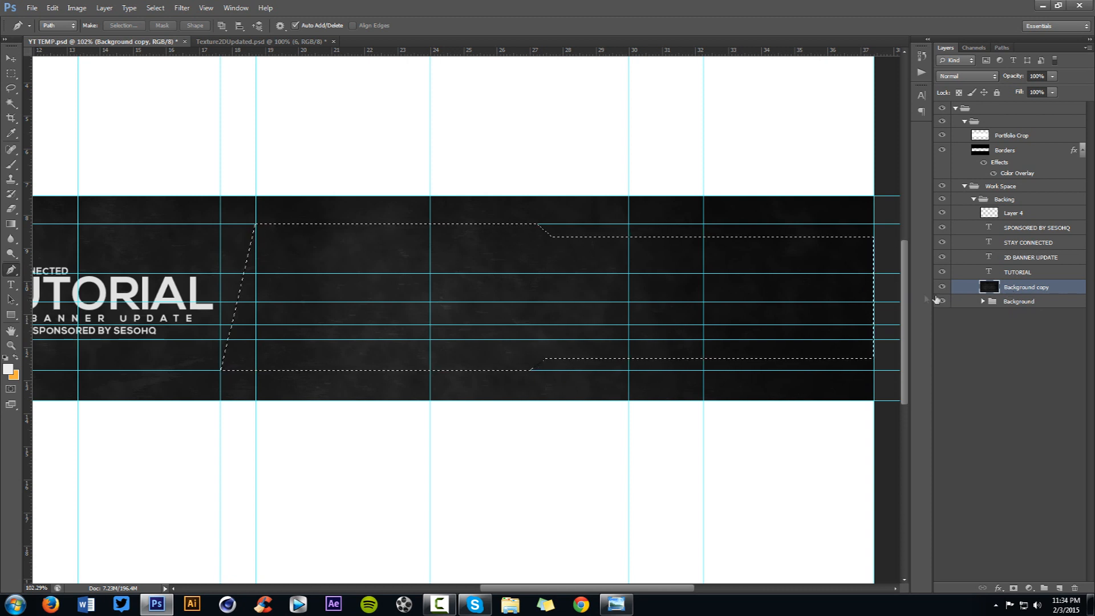
click(1020, 215)
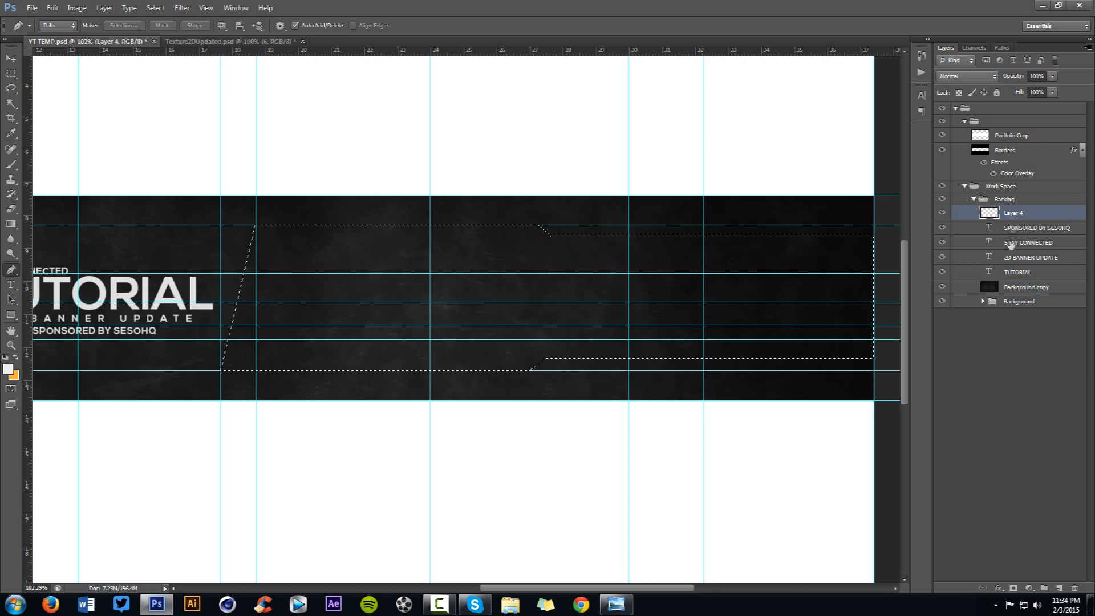
drag(1017, 216, 1076, 588)
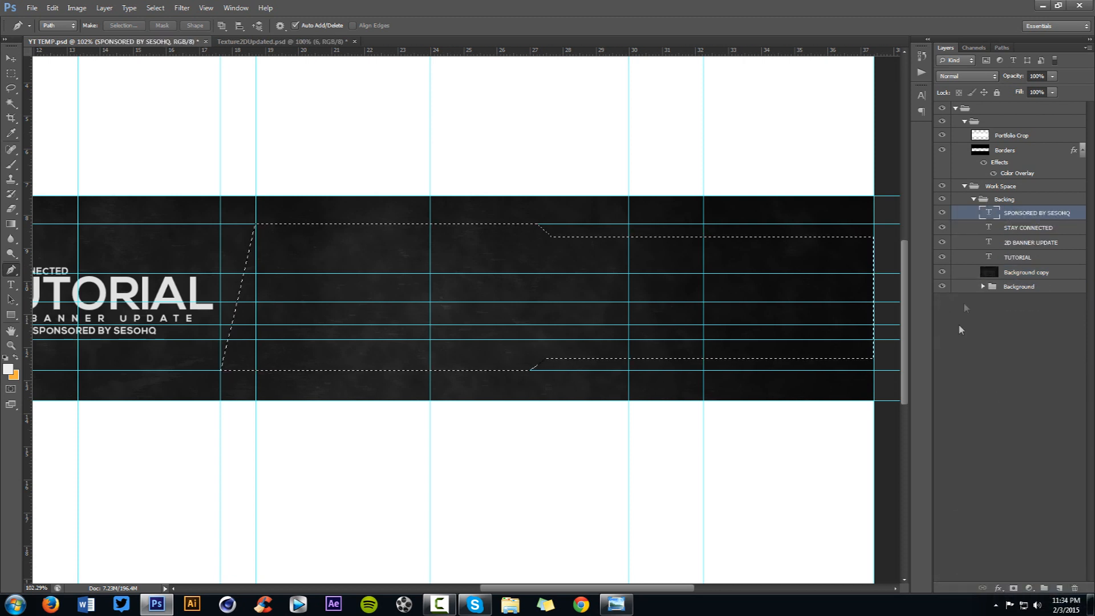
Step: Copy the selected area of Background copy to its own layer, then hide Background copy and the guides
click(1031, 275)
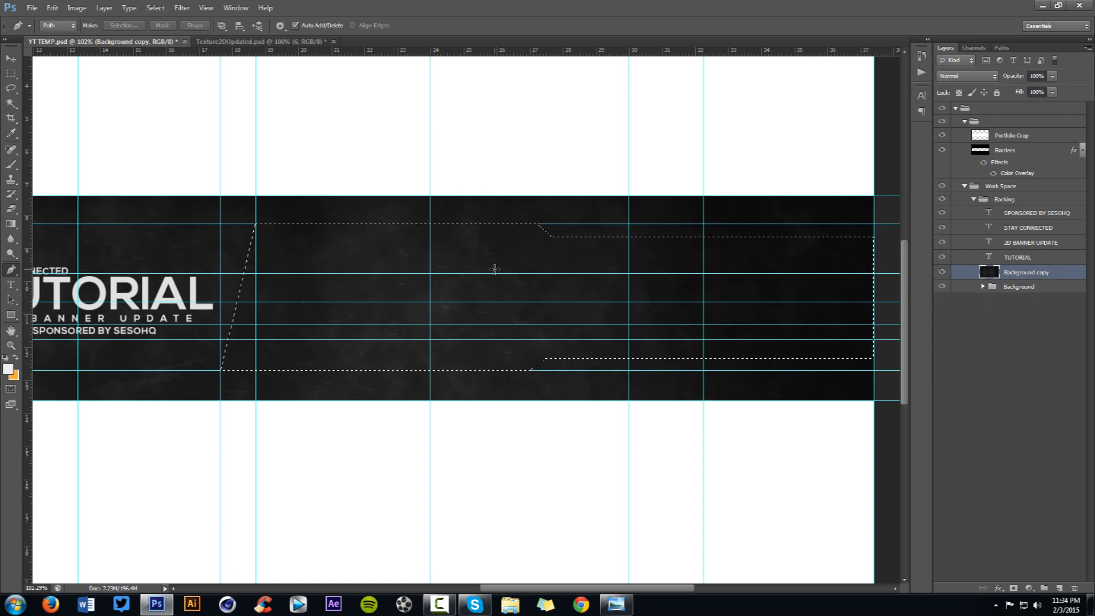
key(m)
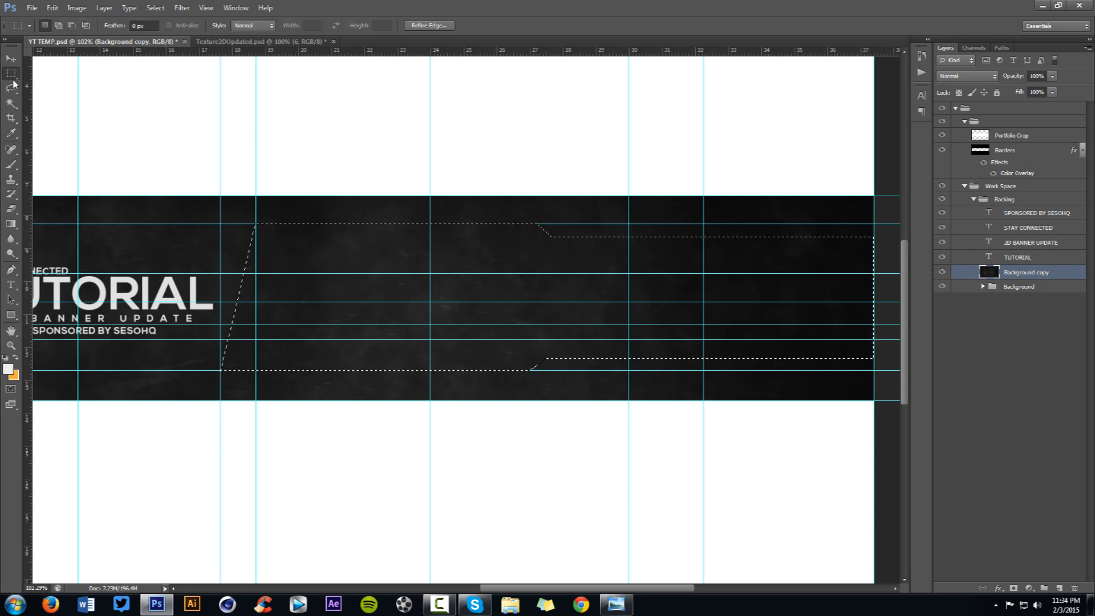
right_click(13, 79)
click(56, 77)
right_click(495, 247)
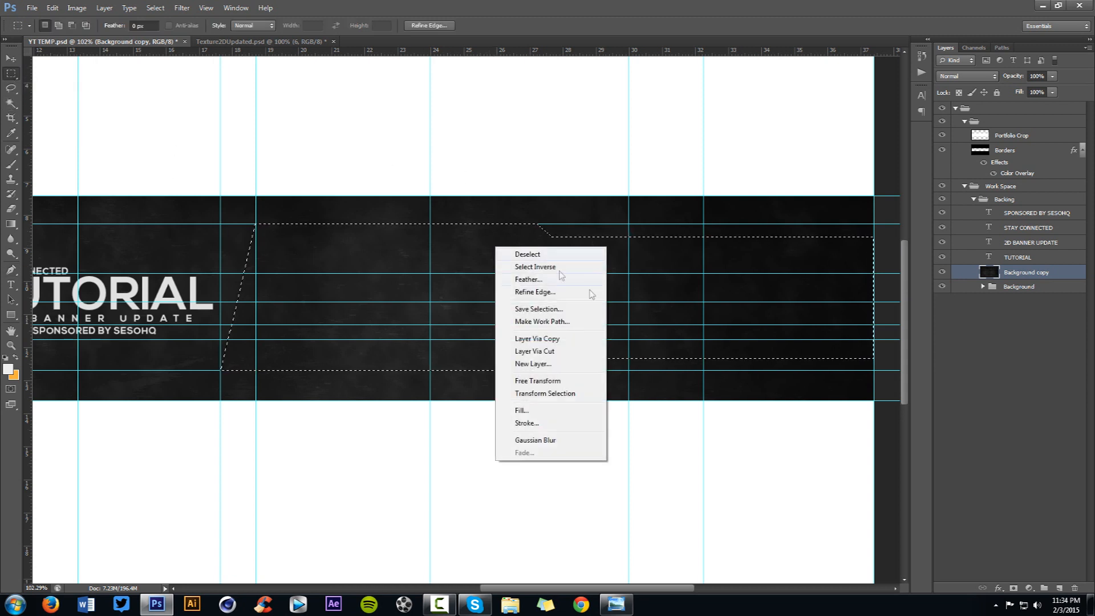
click(537, 339)
click(943, 287)
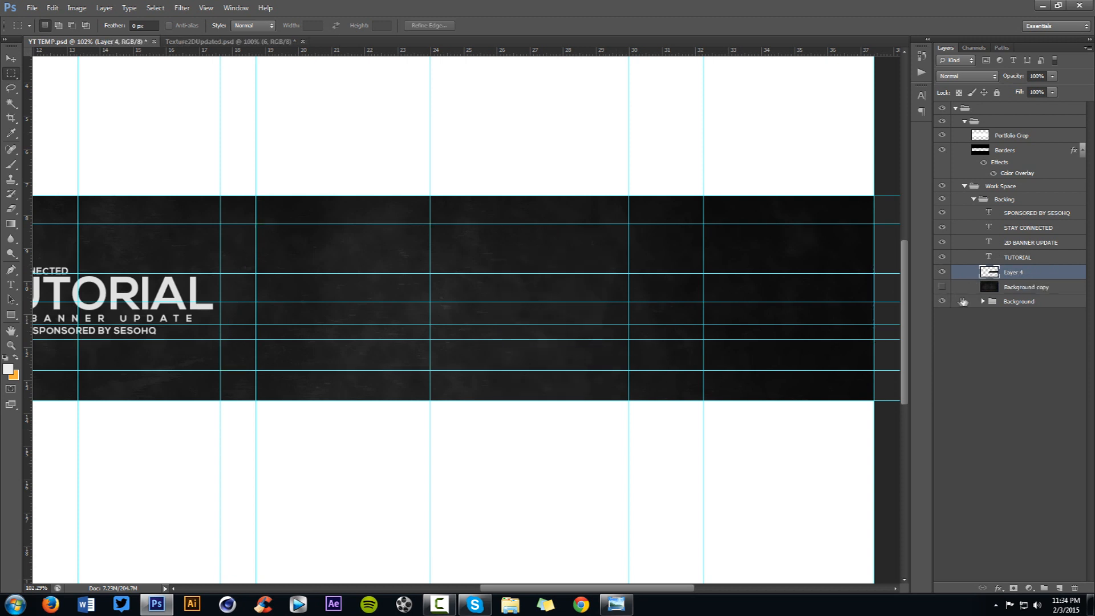
key(ctrl+semicolon)
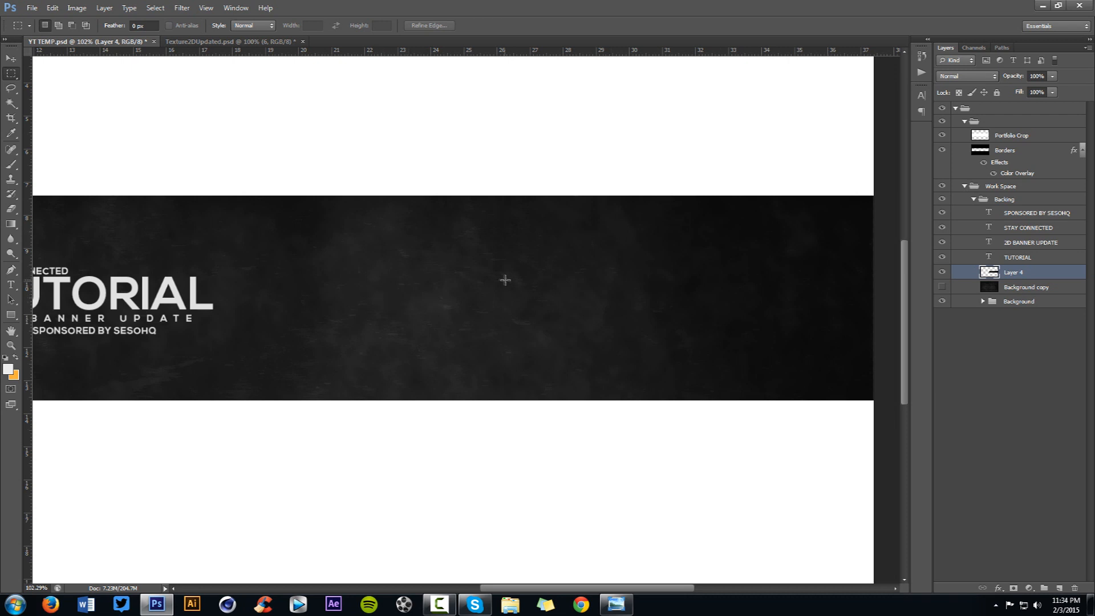
Step: Add an Inner Shadow to the cut-out panel layer with global light off and the angle at 180°
double_click(990, 270)
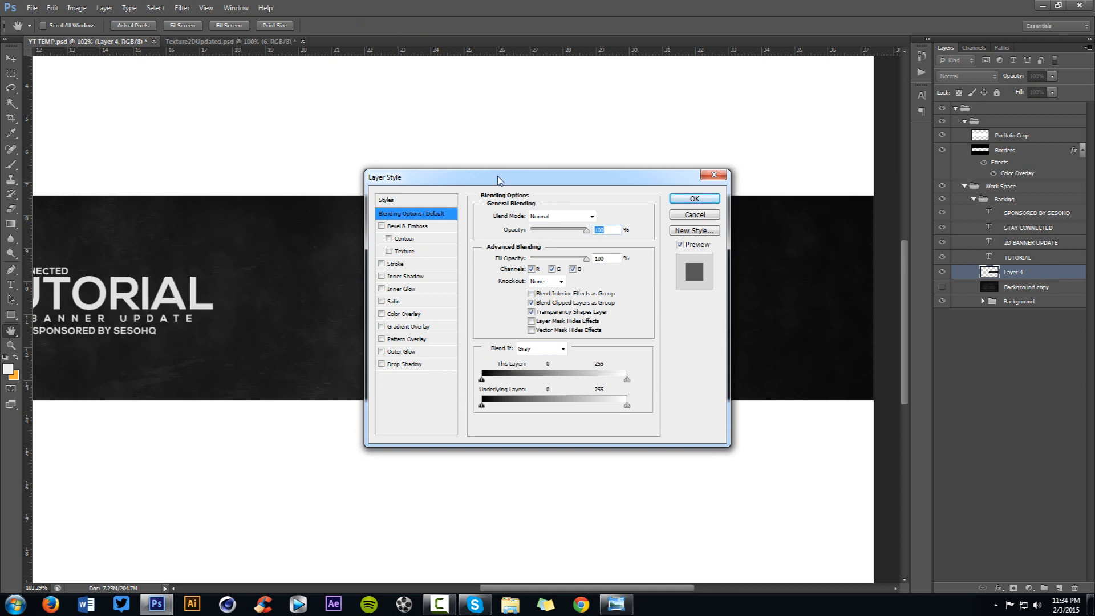
drag(498, 177, 690, 163)
click(596, 262)
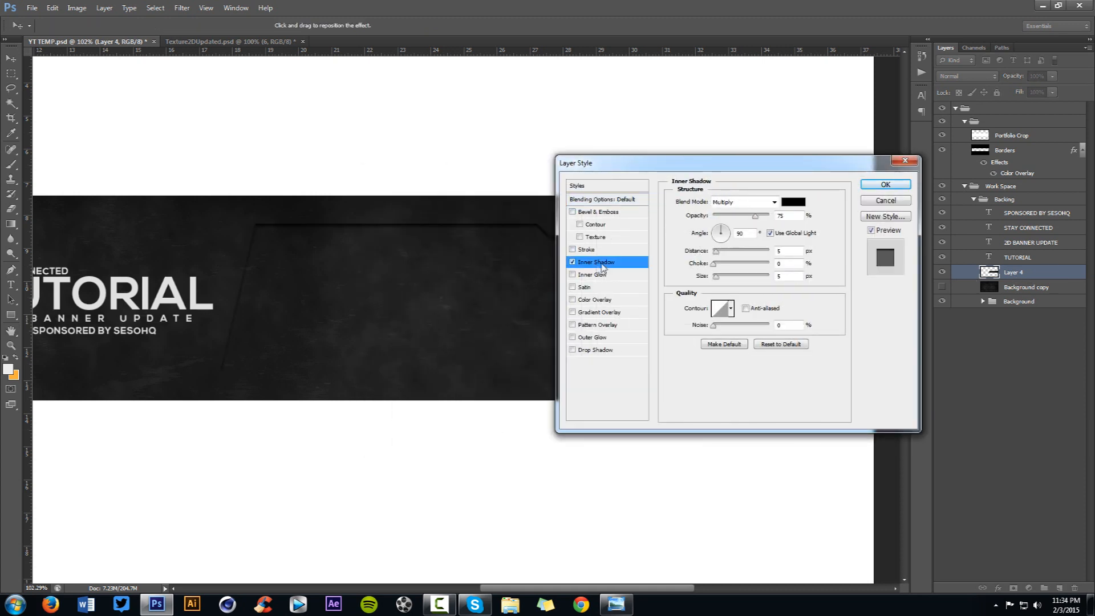
click(770, 233)
text(180)
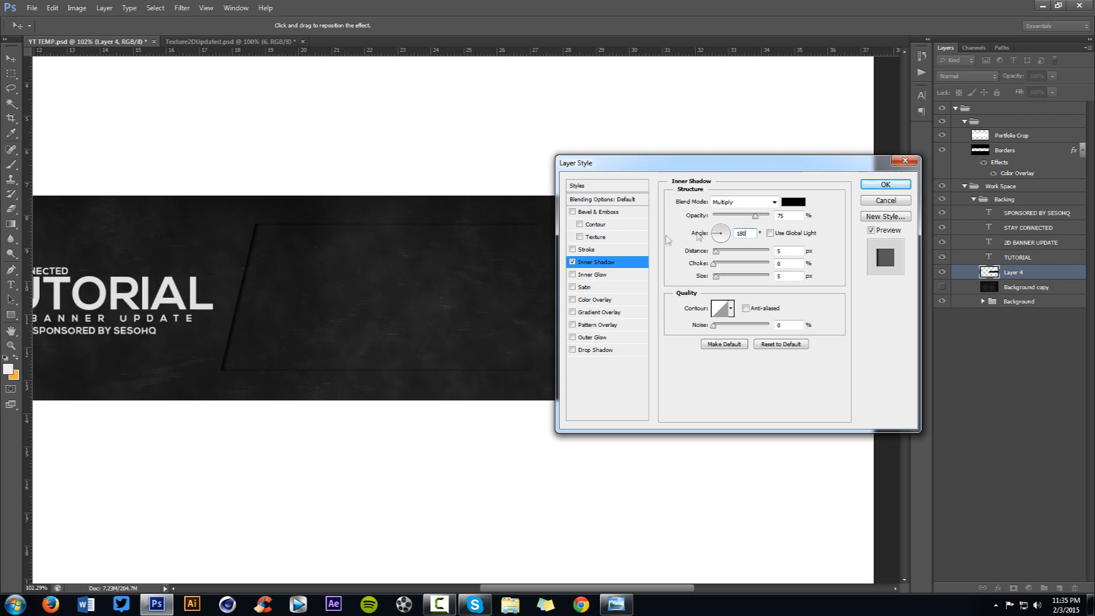
click(752, 233)
key(Tab)
Step: Set the panel's Inner Shadow distance to 3 px and choke to 8%
drag(727, 162, 785, 87)
drag(776, 177, 785, 198)
click(776, 177)
click(838, 190)
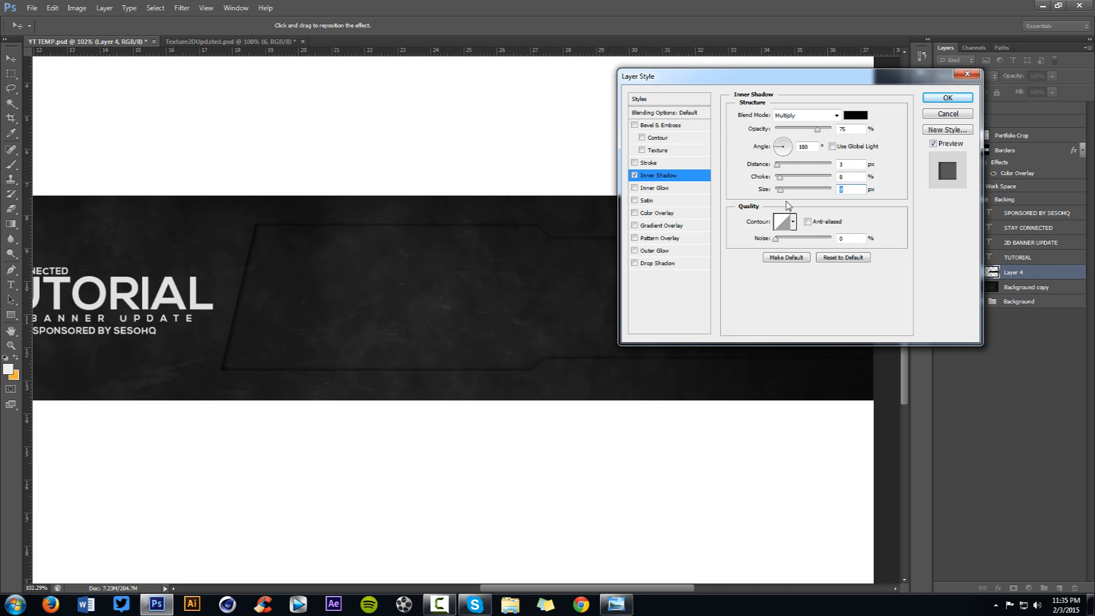
Step: Set the Inner Shadow's opacity to 100% and size to 6 px, trying a 90° angle before restoring 180°
drag(817, 130, 838, 134)
double_click(803, 146)
text(90)
click(751, 150)
text(180)
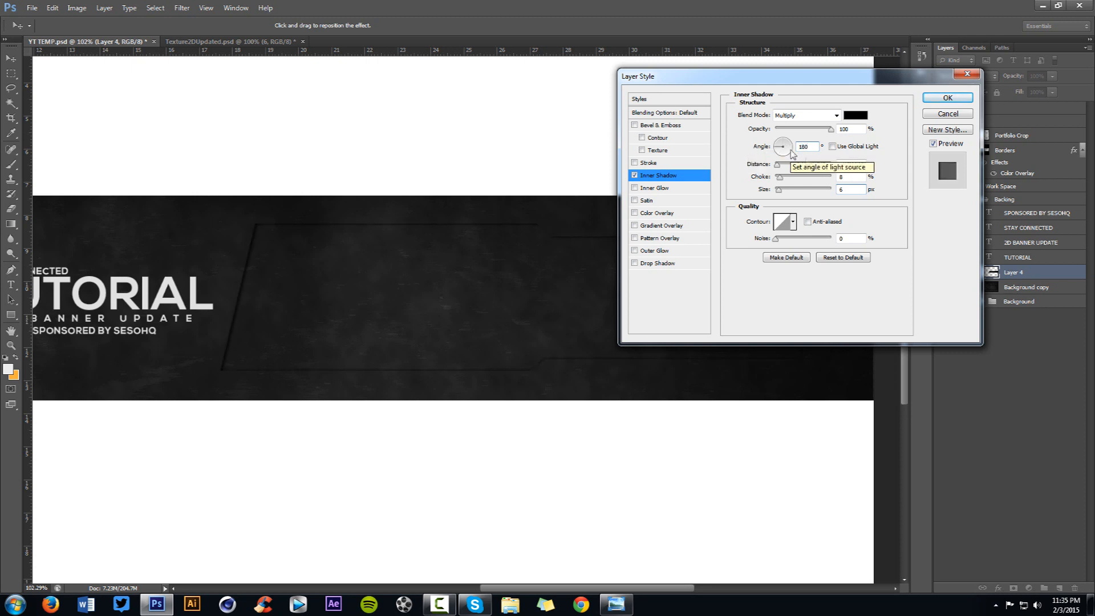
Step: Set the panel's Inner Shadow choke to 27% and opacity to 60%
drag(785, 182, 793, 181)
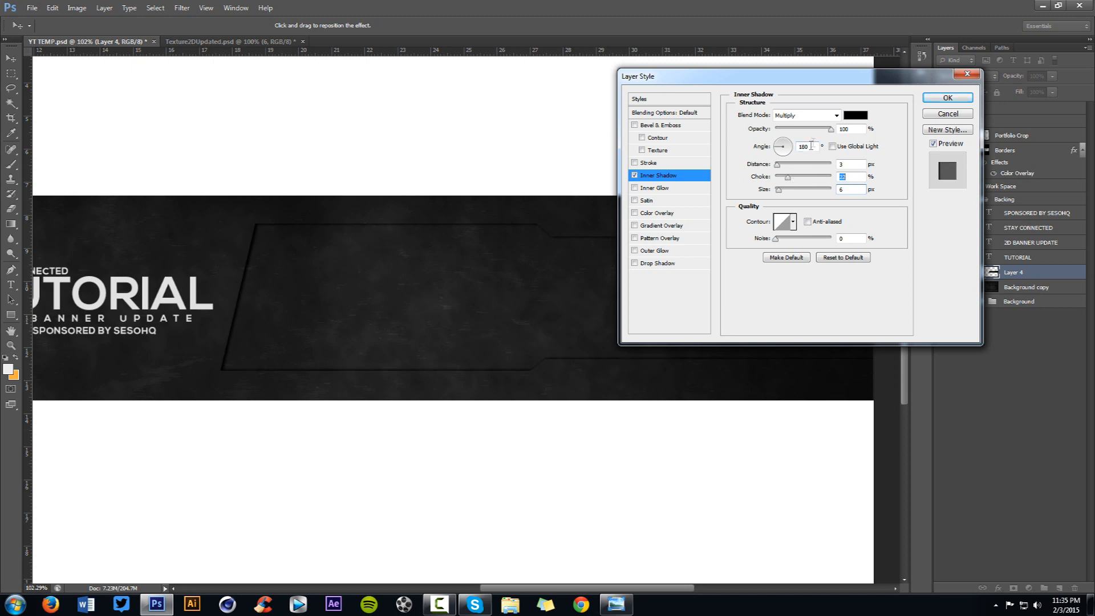
drag(779, 190, 780, 192)
drag(830, 129, 810, 130)
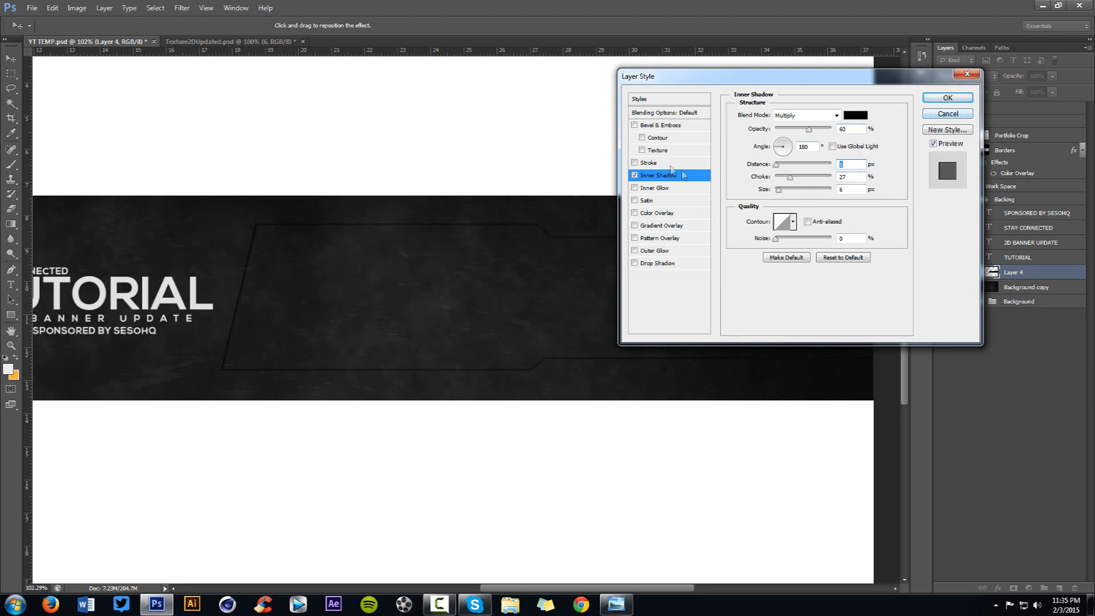
Step: Add a 1 px white outside Stroke to the angled panel layer
click(650, 162)
click(763, 192)
click(488, 162)
key(Return)
key(BackSpace)
text(1)
click(763, 192)
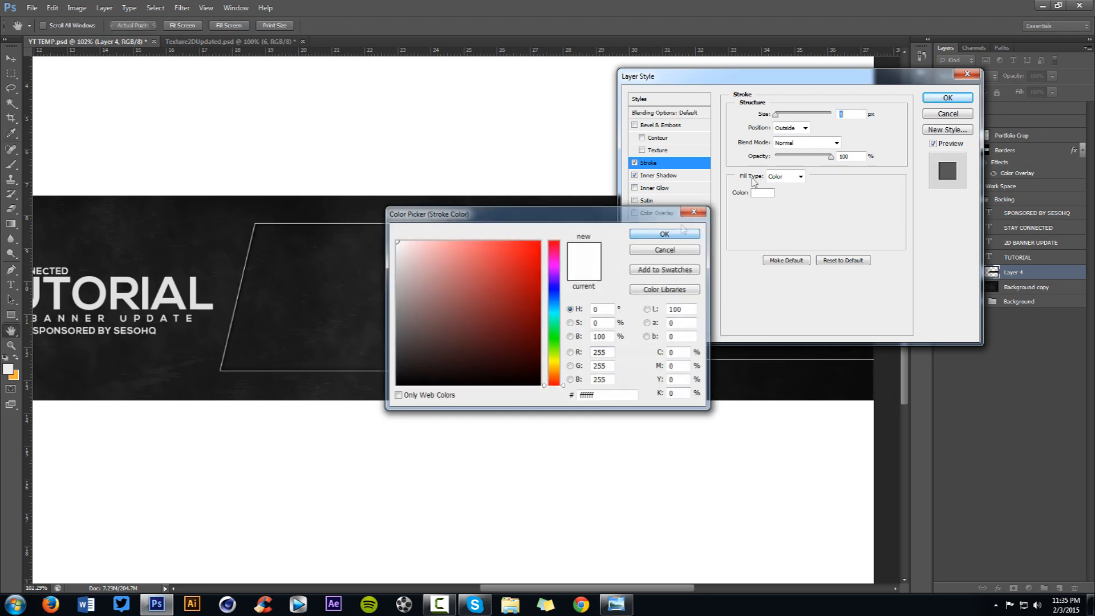
click(665, 234)
Step: Set the panel Stroke's blend mode to Overlay and its opacity to 30%, and apply the layer style
click(806, 142)
click(807, 289)
click(793, 156)
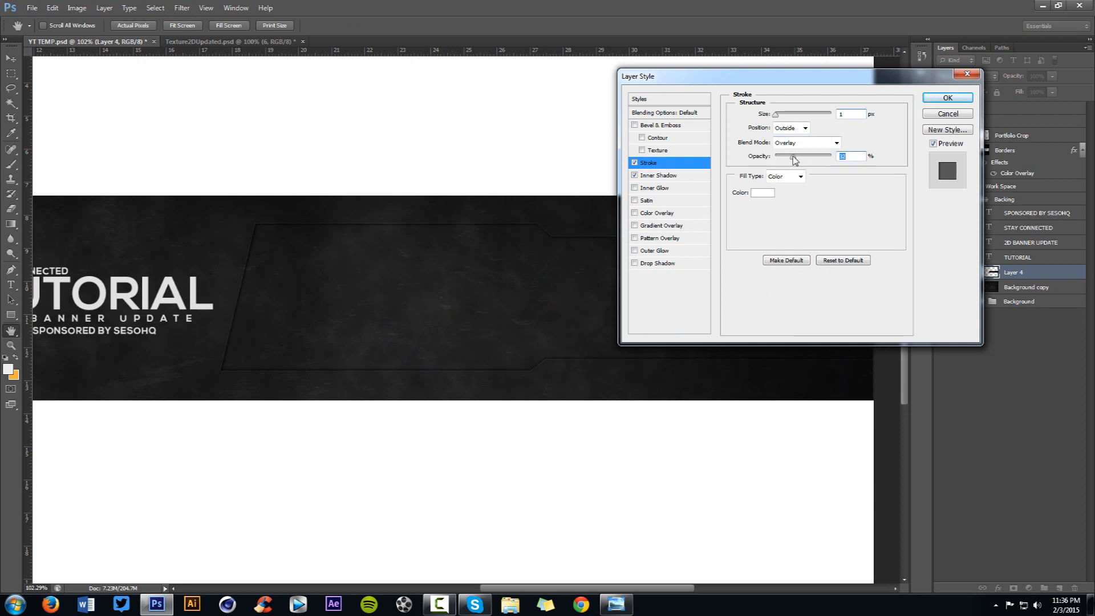
text(30)
click(948, 97)
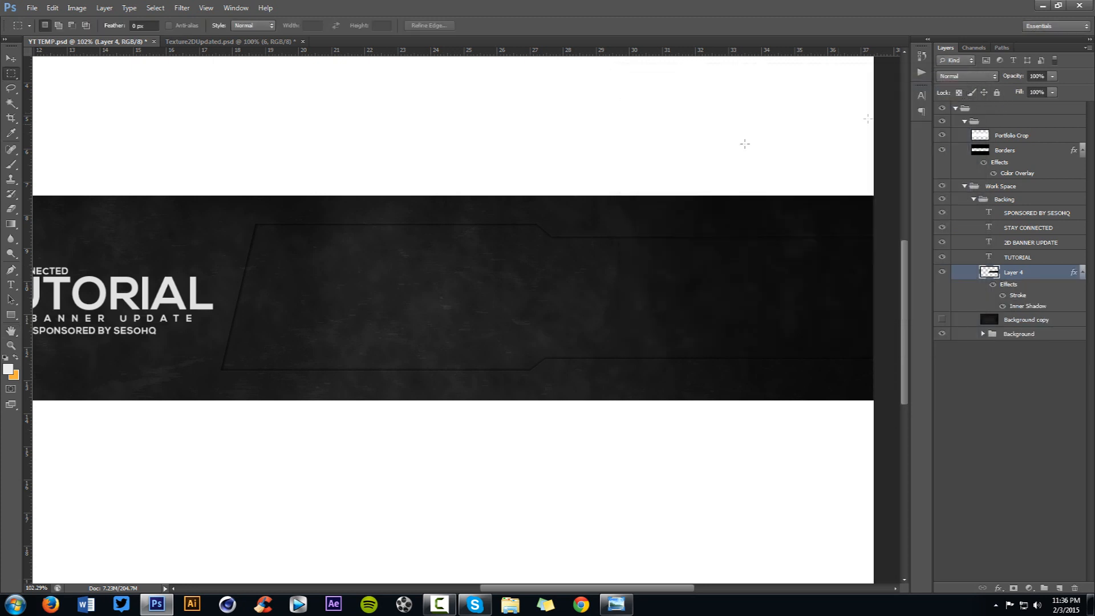
Step: Review the whole banner and compare it with the adaptbanner reference image in Windows Photo Viewer
key(v)
scroll(445, 286, down, 3)
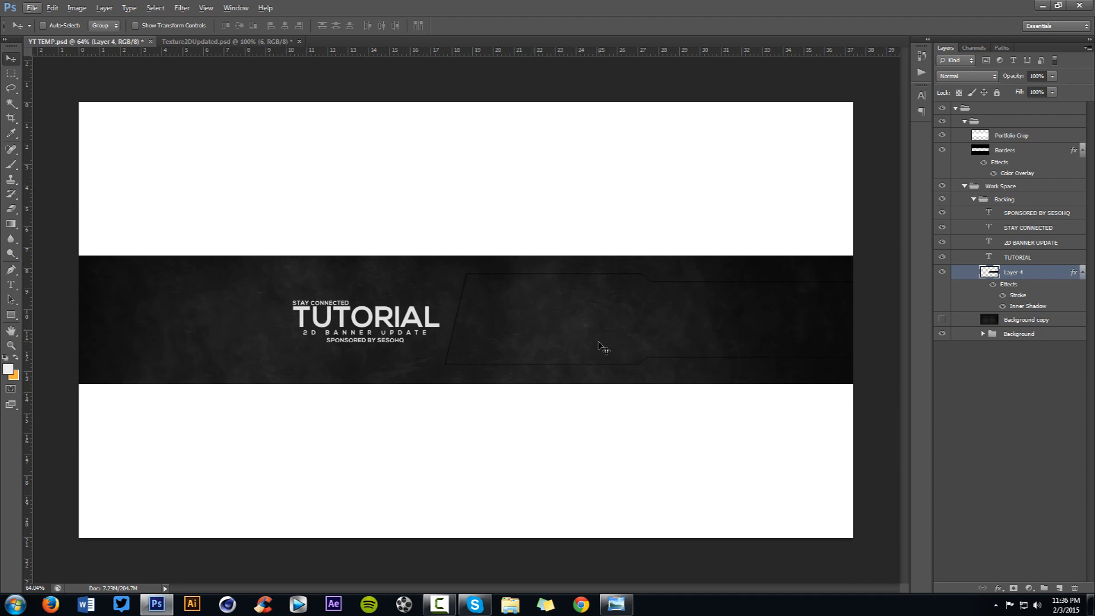
click(617, 604)
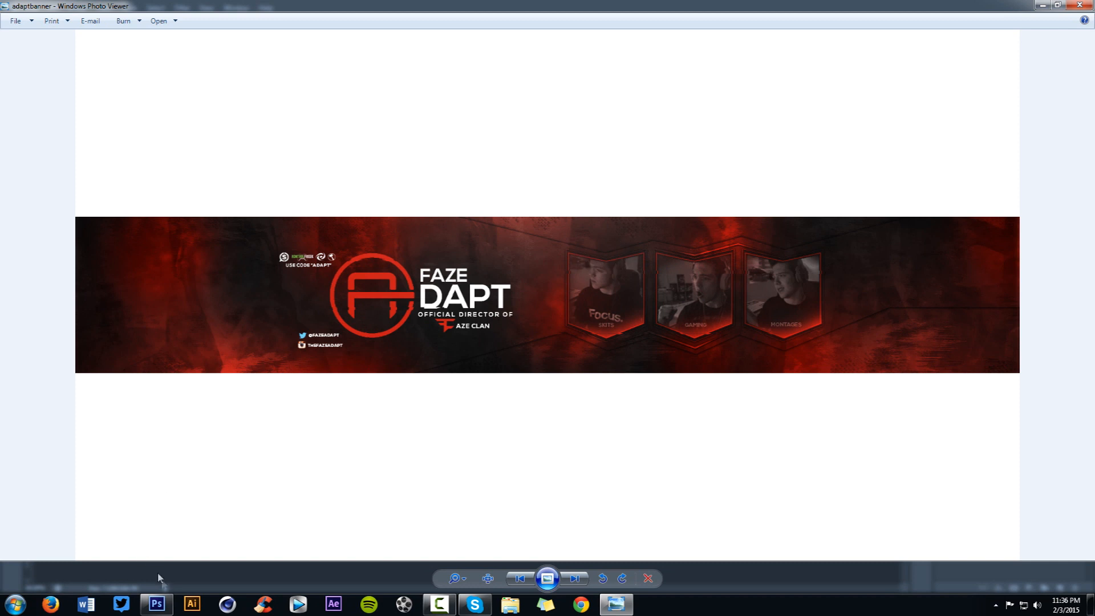
click(162, 601)
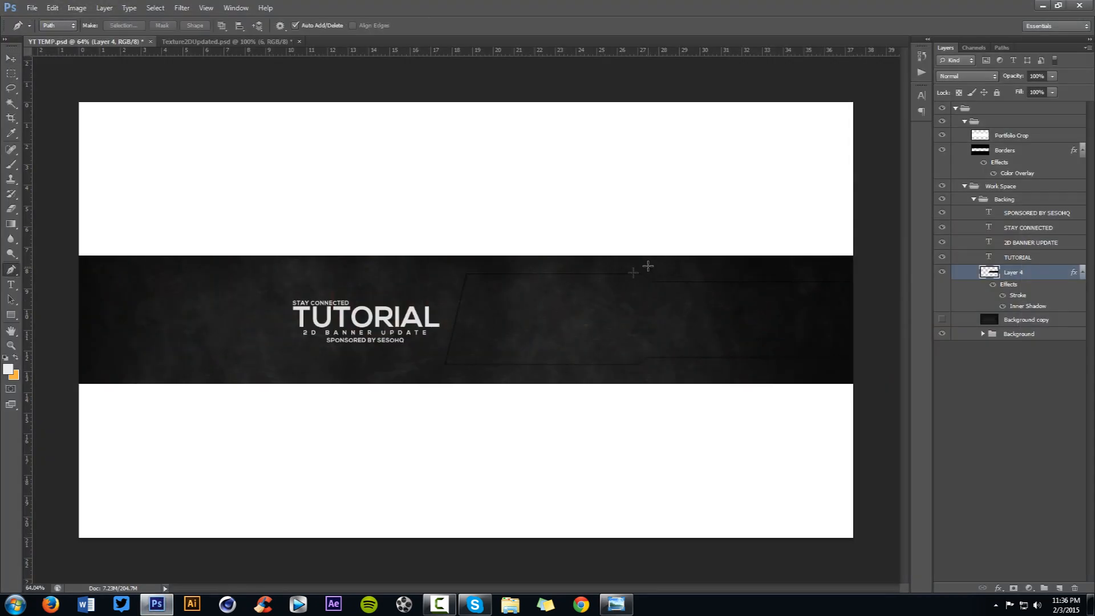
Step: With guides shown, draw a closed Pen path for a ribbon with an angled, pointed end inside the panel, reaching the canvas's far edge
scroll(546, 324, up, 3)
scroll(519, 327, right, 2)
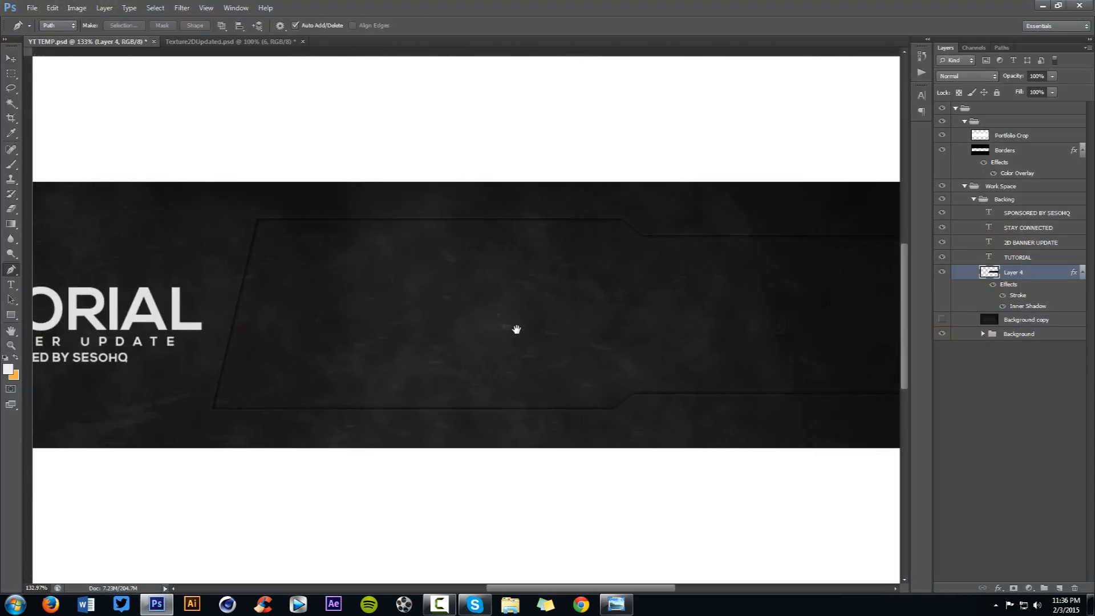
key(ctrl+semicolon)
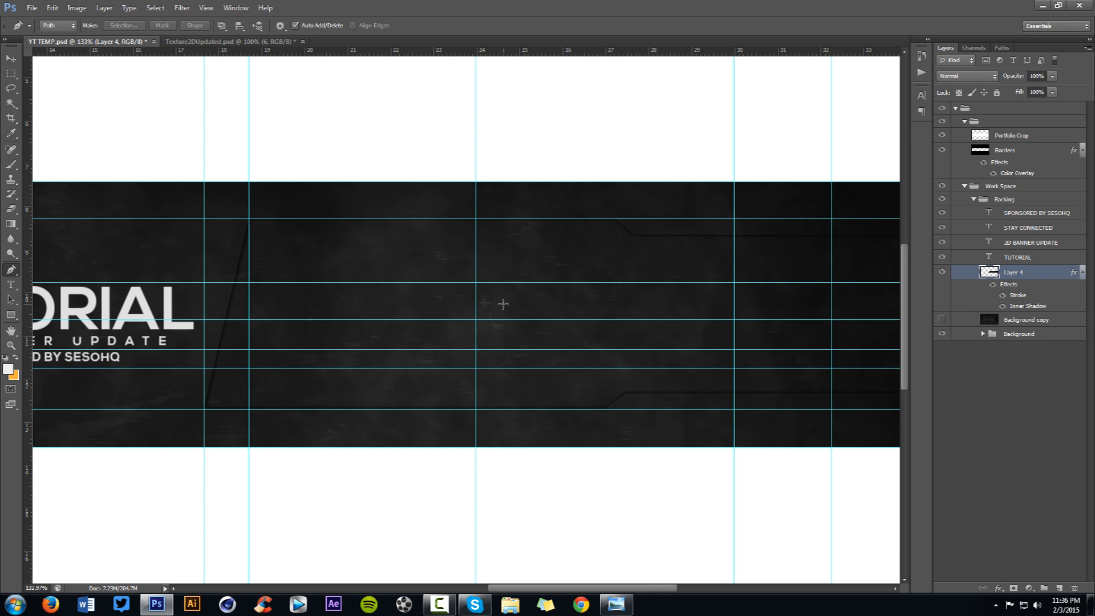
click(318, 282)
click(330, 320)
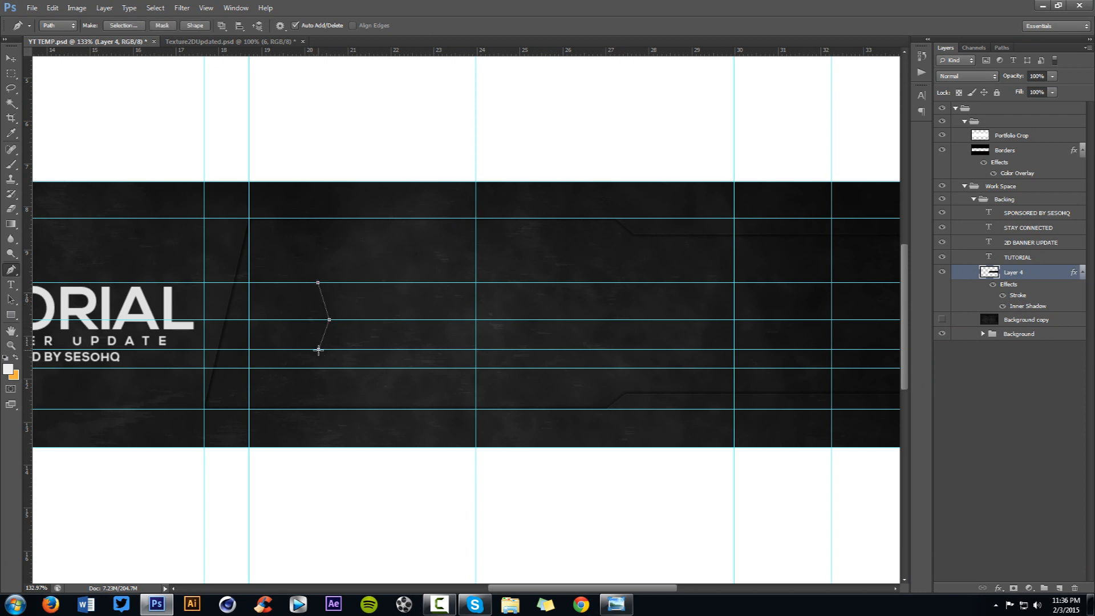
click(312, 349)
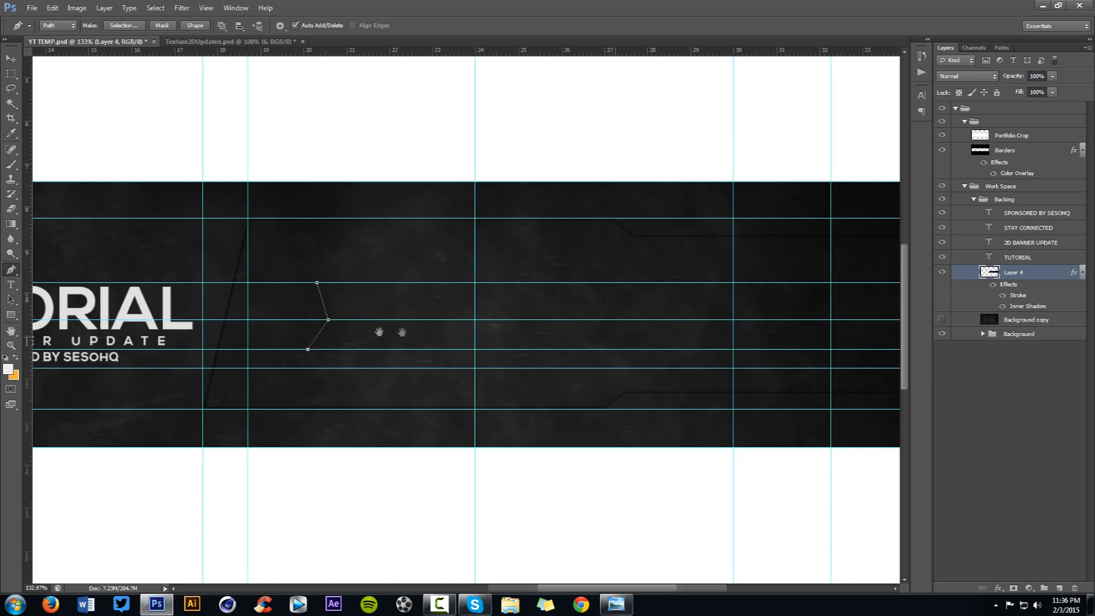
drag(398, 330, 379, 331)
click(814, 344)
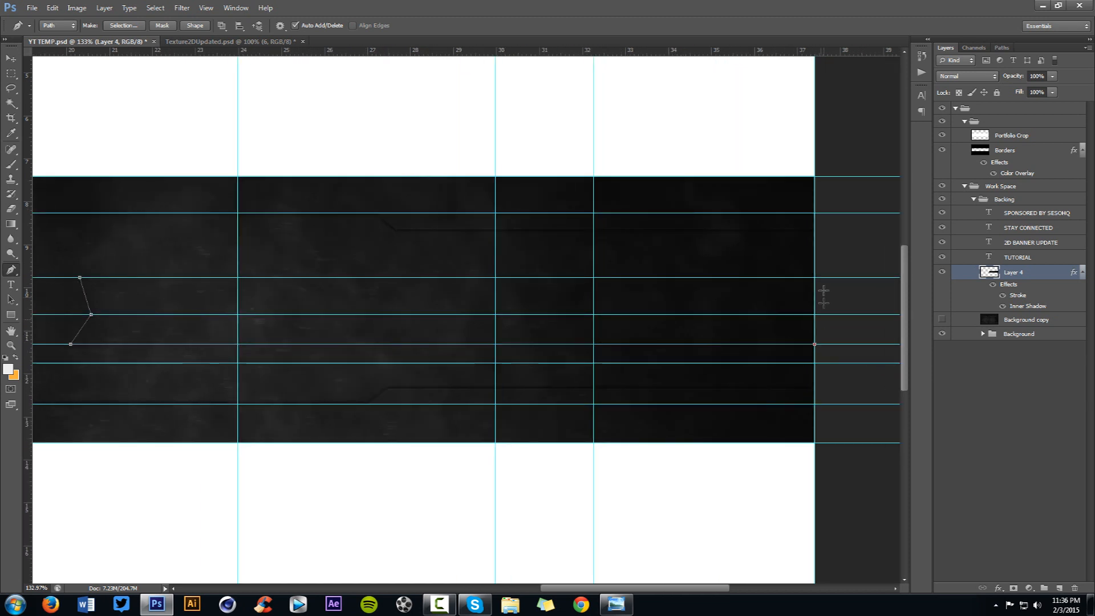
click(815, 278)
scroll(702, 296, left, 5)
click(79, 278)
Step: Convert the ribbon path into a new anti-aliased selection with a 0-pixel feather radius
right_click(602, 288)
click(646, 341)
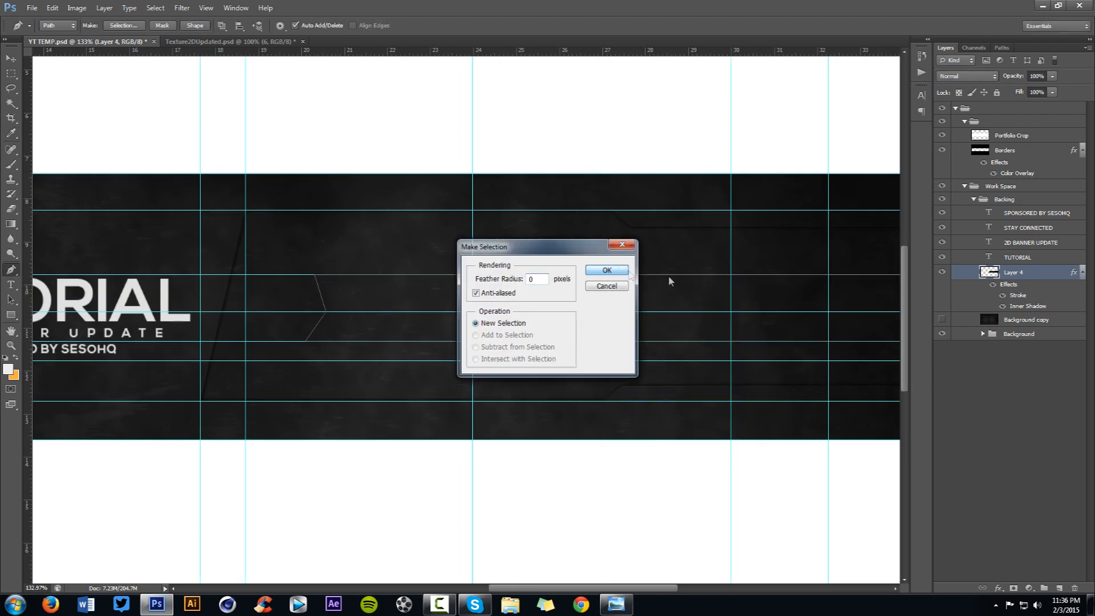
click(609, 272)
Step: Show Background copy, copy its selected area to a separate layer with the guides hidden, and move that layer above Layer 4
click(942, 319)
click(973, 321)
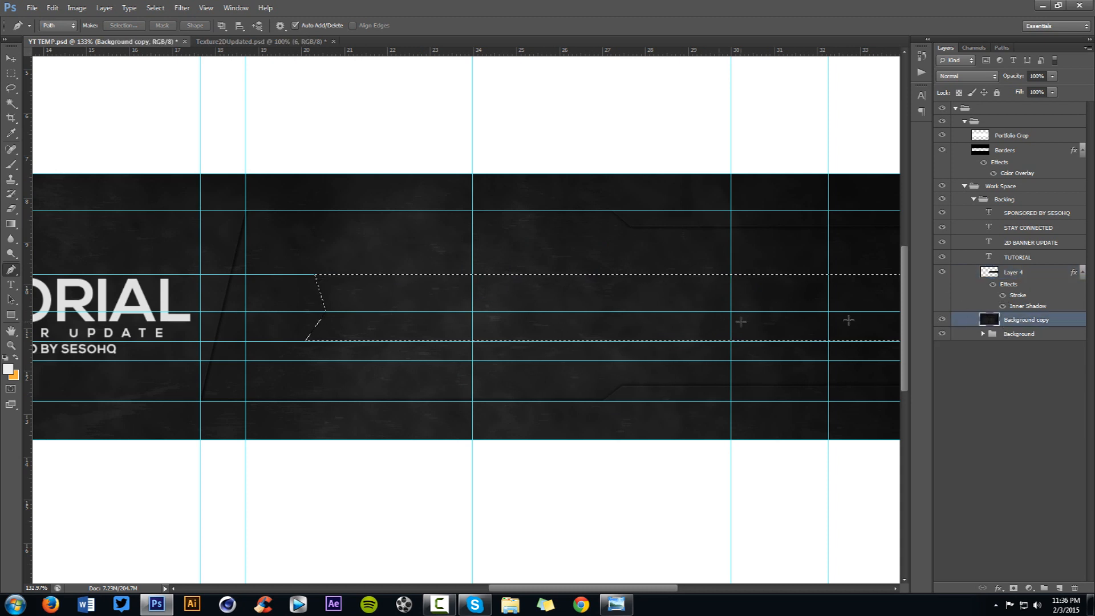
key(m)
right_click(498, 294)
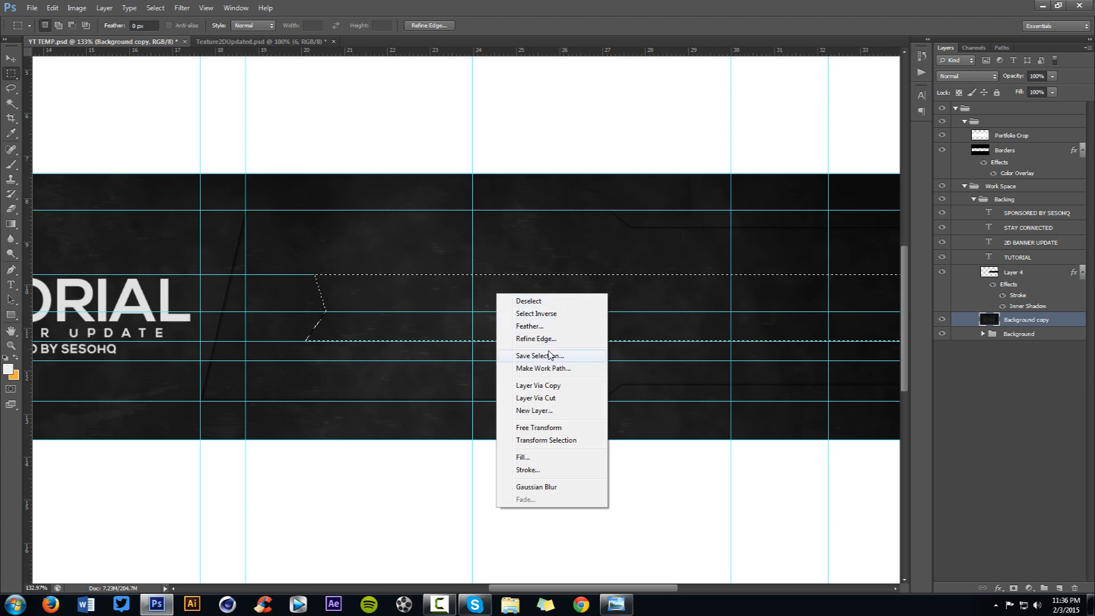
click(556, 386)
key(ctrl+semicolon)
drag(1017, 320, 1038, 276)
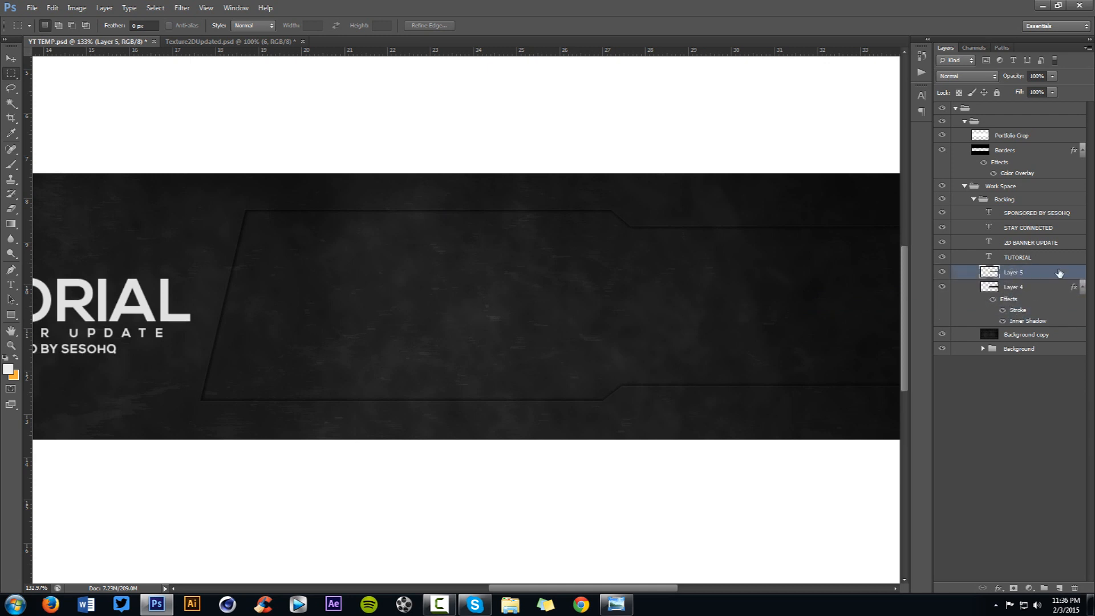
Step: Add an Inner Shadow to the ribbon layer with global light off, distance 2 px and angle 180°
double_click(1053, 272)
click(415, 277)
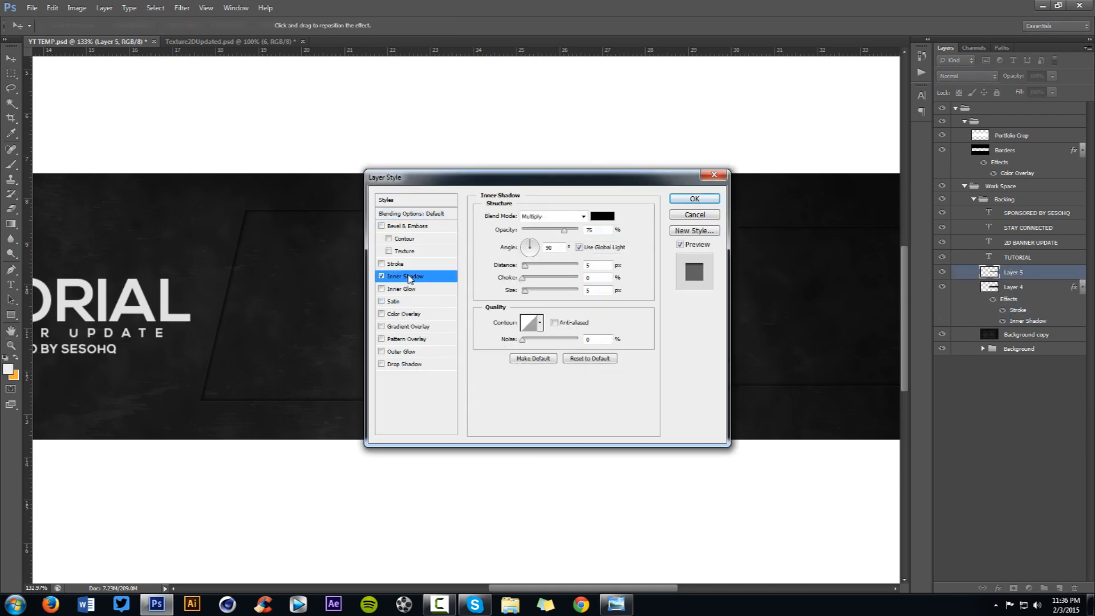
drag(431, 178, 624, 155)
double_click(784, 242)
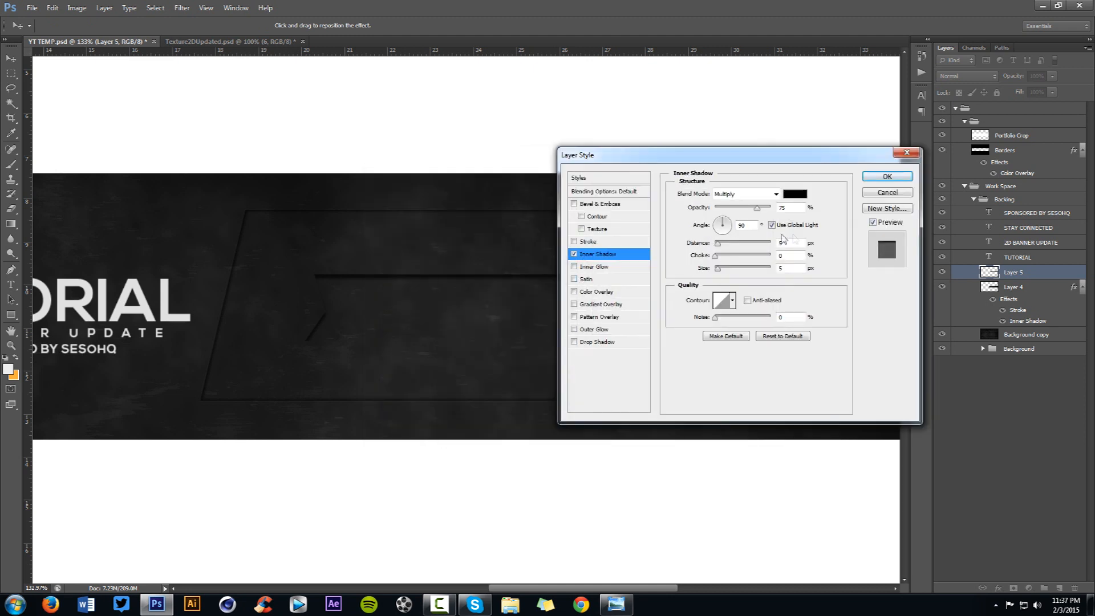
click(772, 225)
double_click(753, 225)
text(120)
double_click(753, 225)
text(18)
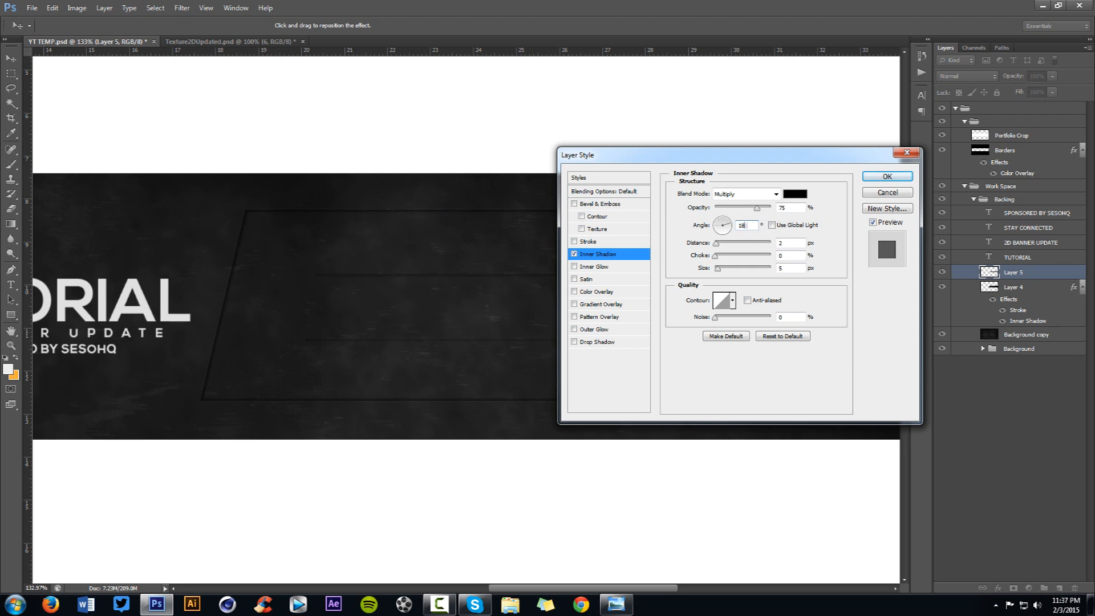
text(0)
Step: Fine-tune the choke, size and distance of the ribbon's Inner Shadow
drag(715, 255, 726, 257)
click(717, 268)
drag(717, 244, 718, 269)
key(Up)
drag(762, 164, 717, 215)
drag(714, 261, 700, 266)
Step: Add a 1 px Stroke positioned Inside to the ribbon layer, also trying a 2 px size
click(549, 294)
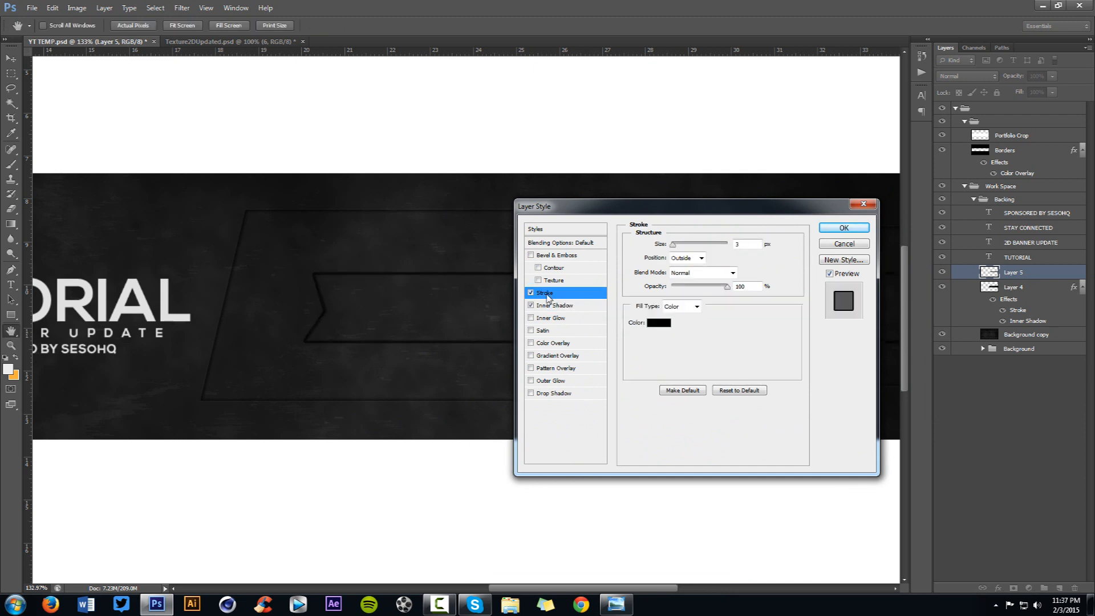
key(Down)
key(Down)
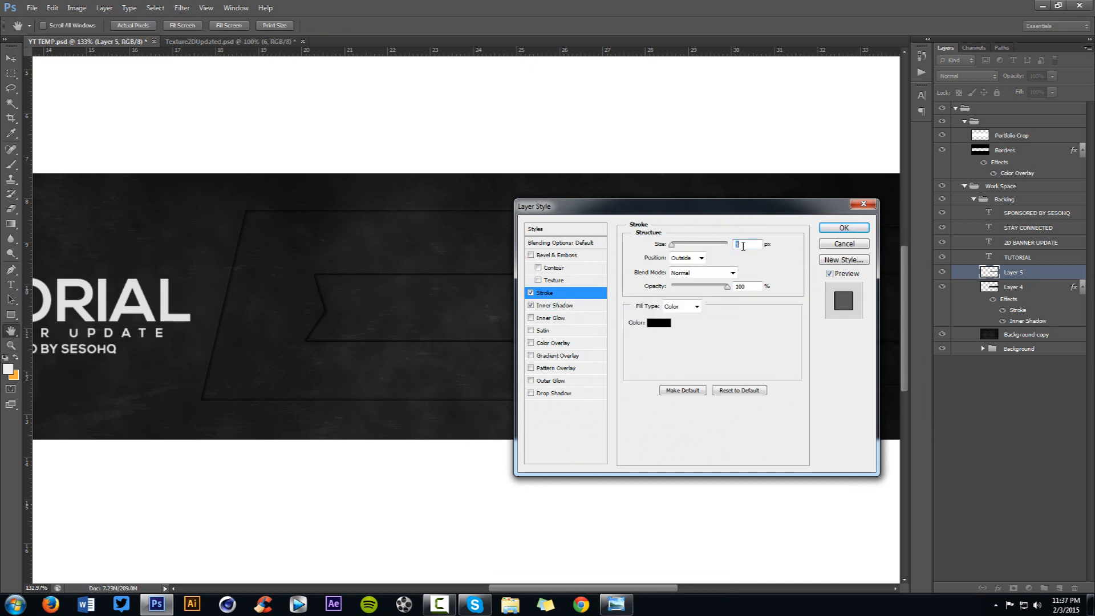
click(686, 258)
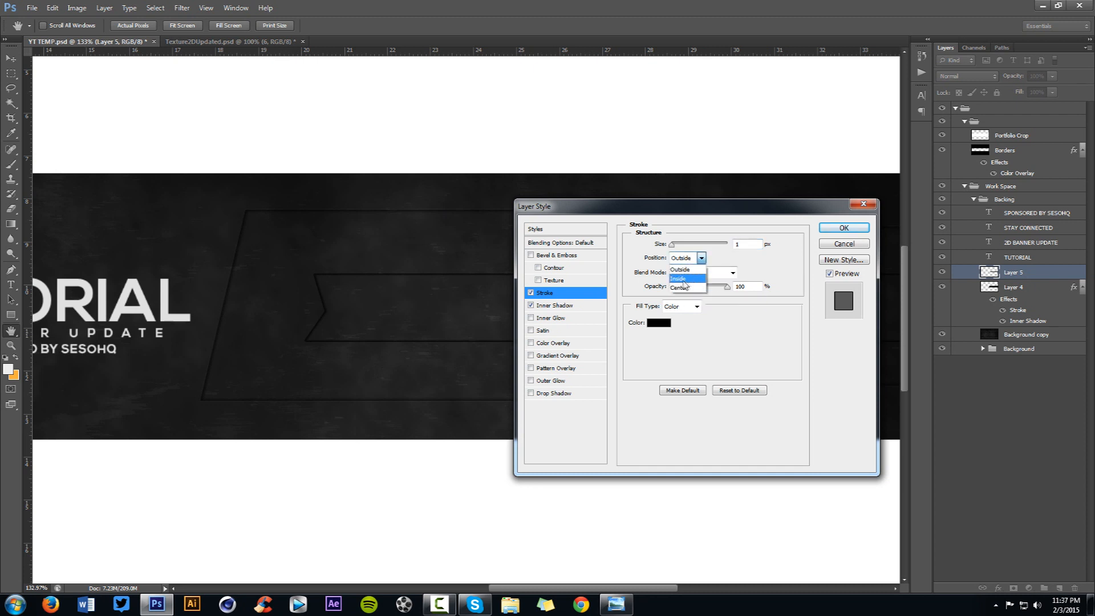
click(681, 279)
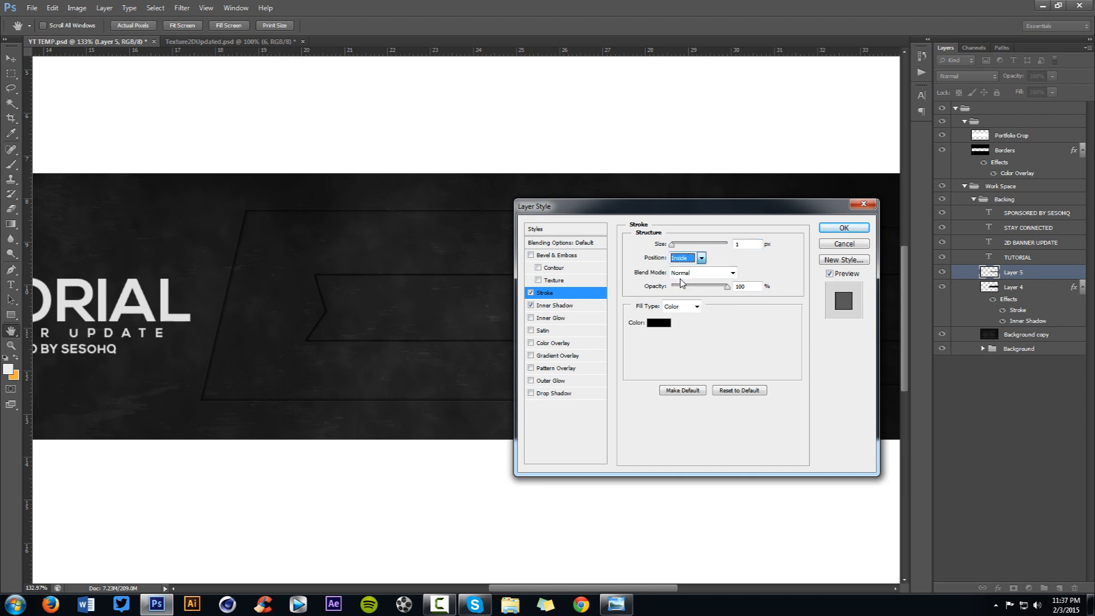
click(750, 245)
key(Up)
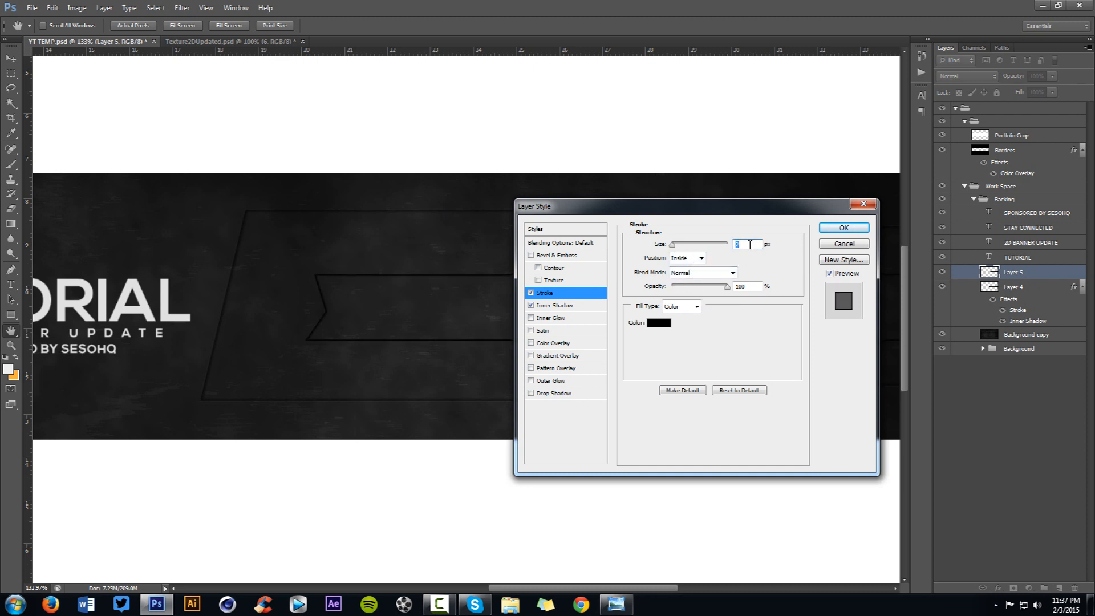
Step: Set the ribbon Stroke's color to purple d338ff, reduce its opacity to about half, and apply the layer style
click(659, 323)
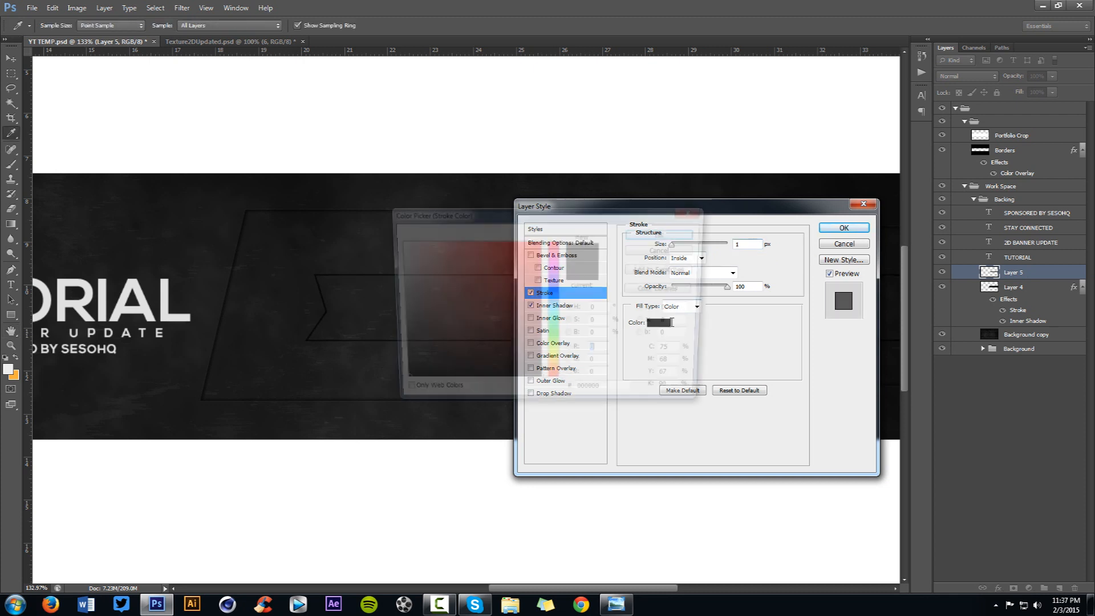
click(508, 242)
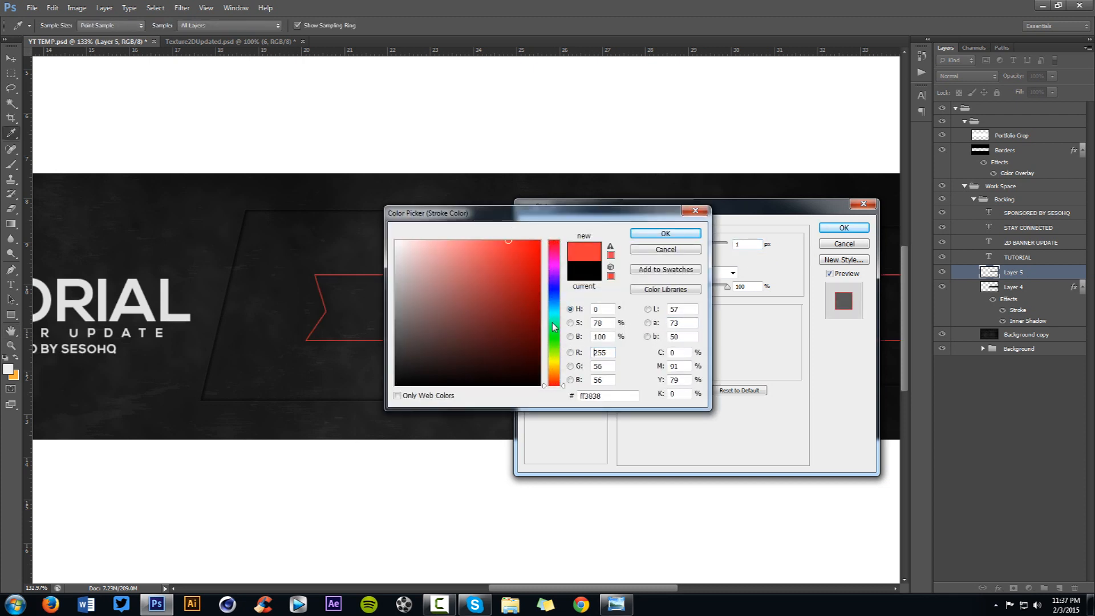
drag(553, 326, 560, 271)
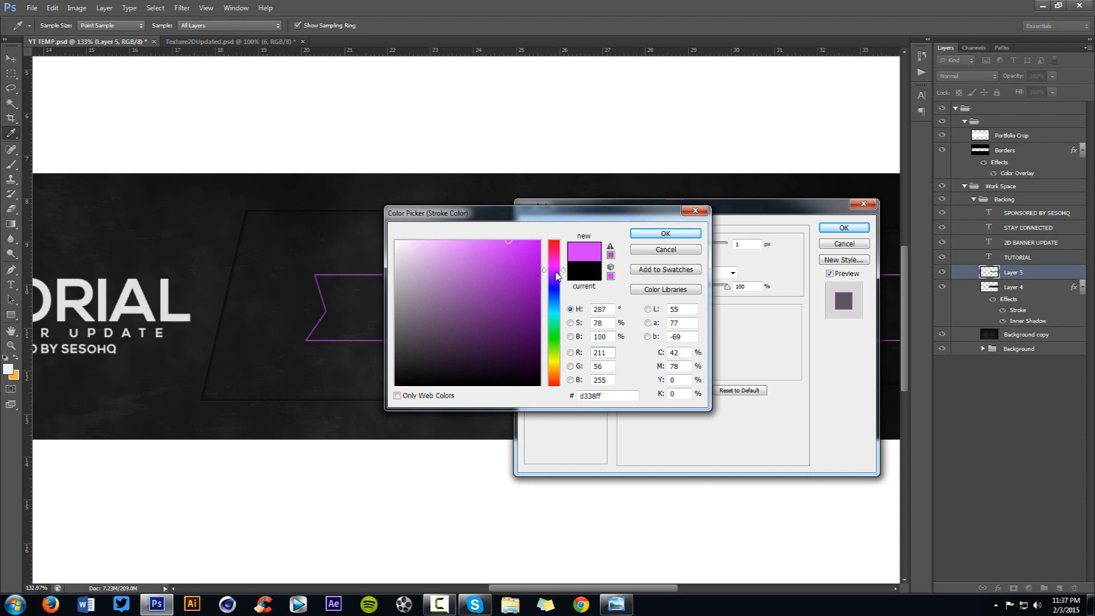
click(667, 235)
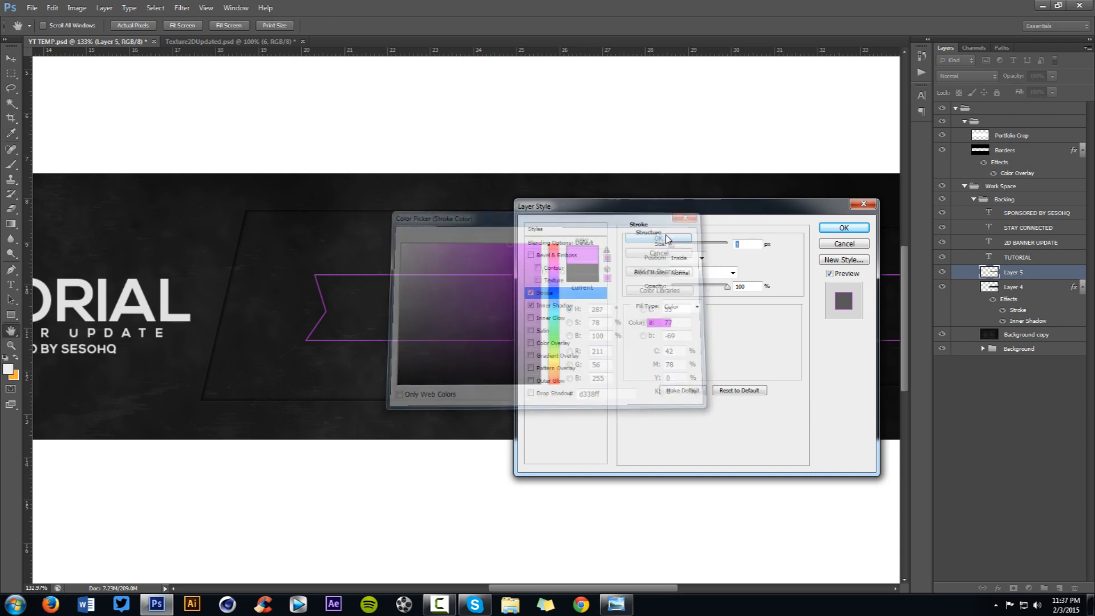
drag(715, 288, 691, 287)
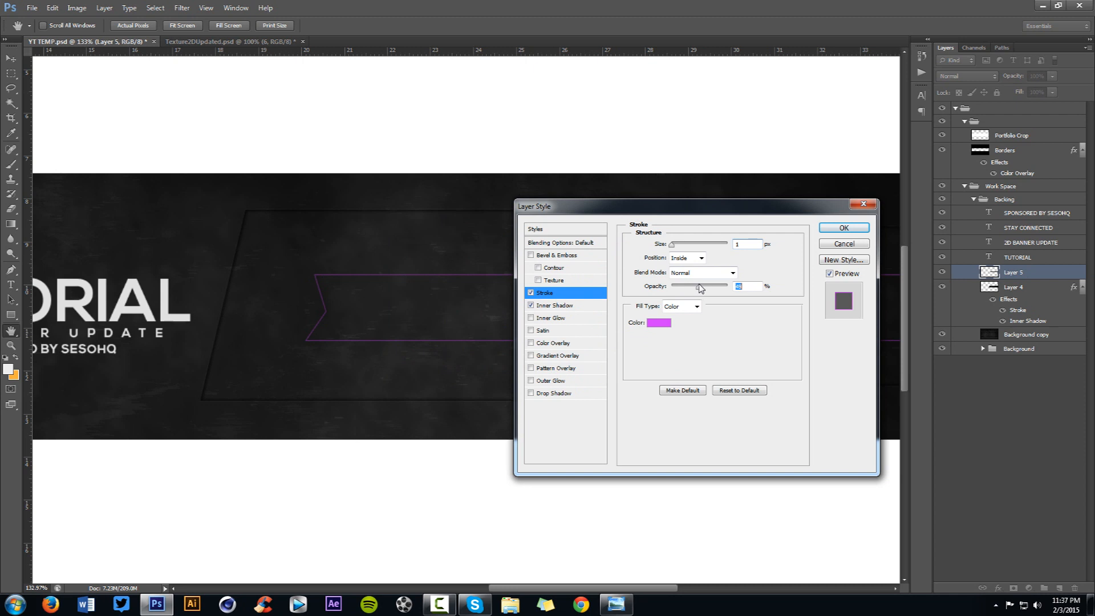
drag(845, 207, 844, 203)
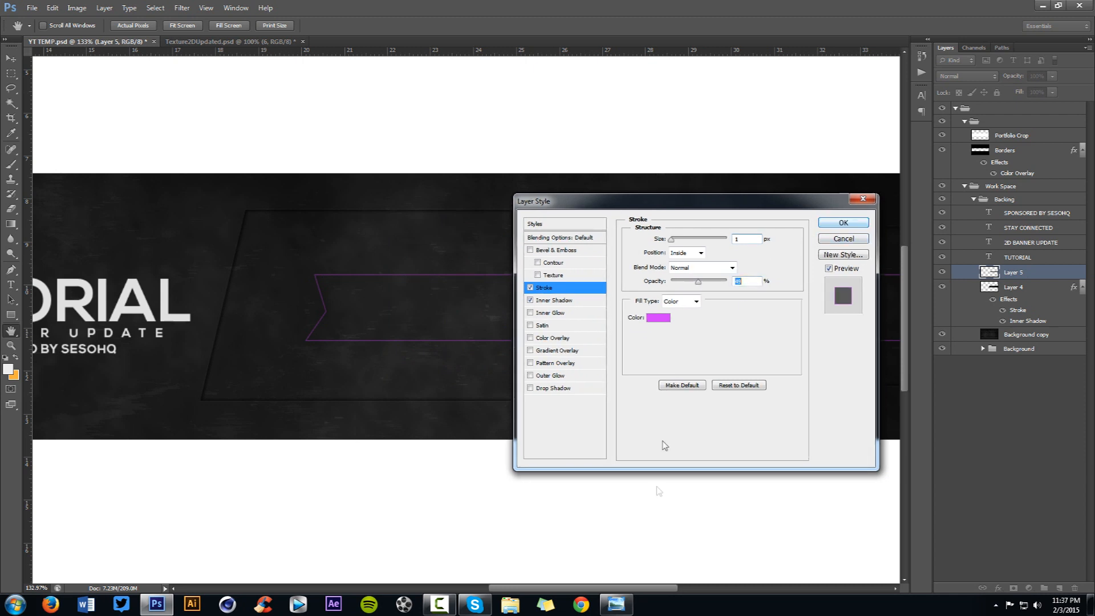
click(832, 226)
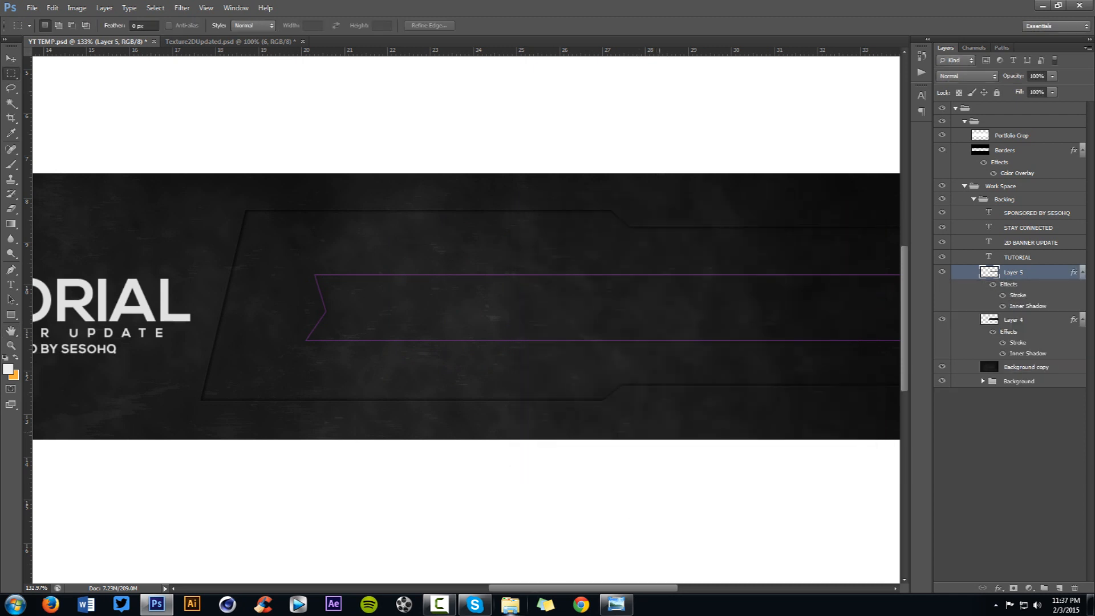
Step: Check the adaptbanner reference image again, and load the ribbon layer's outline as a selection in Photoshop
click(616, 605)
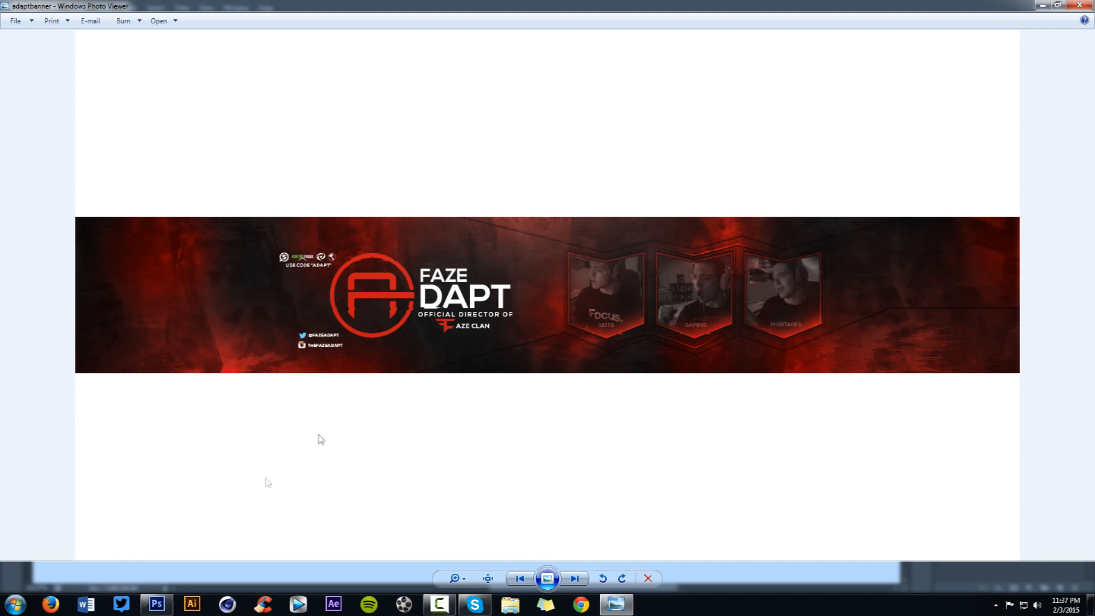
click(157, 604)
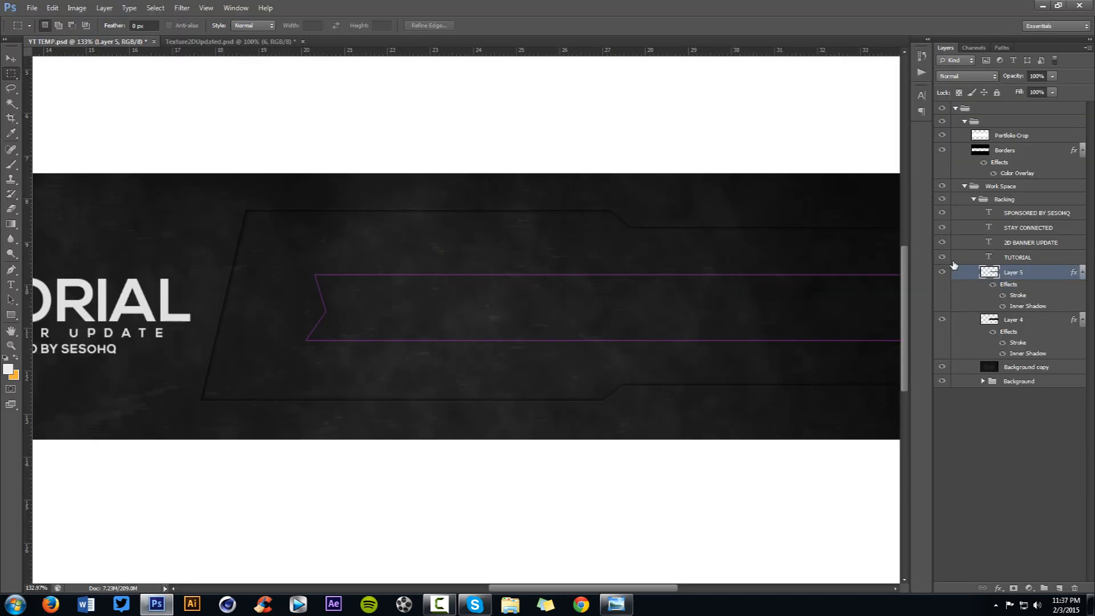
ctrl+click(993, 276)
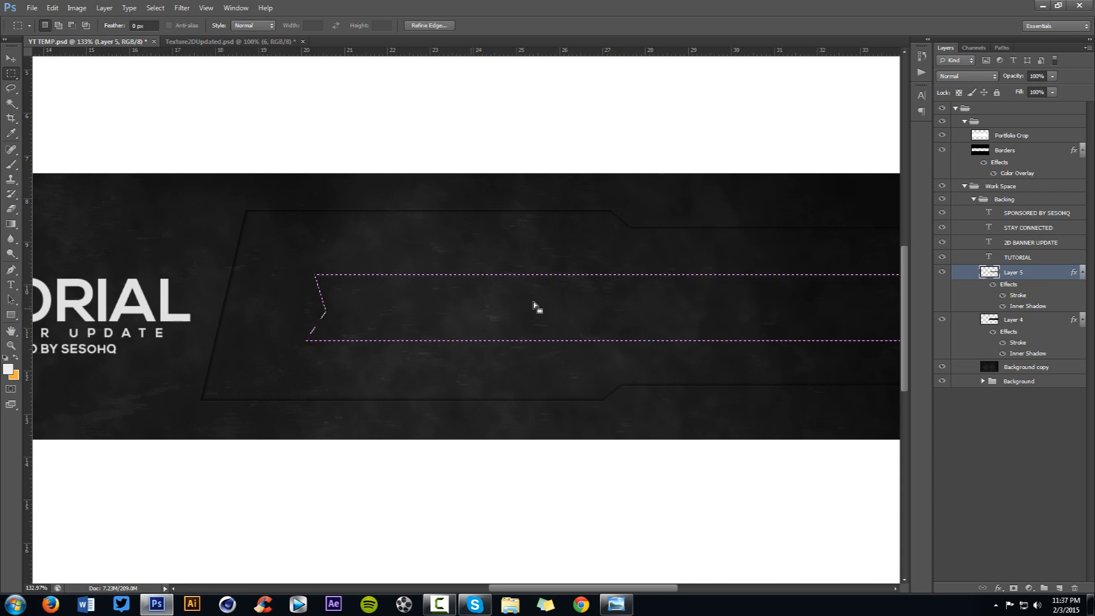
Step: Expand the selection around the ribbon by 4 pixels
drag(482, 292, 433, 293)
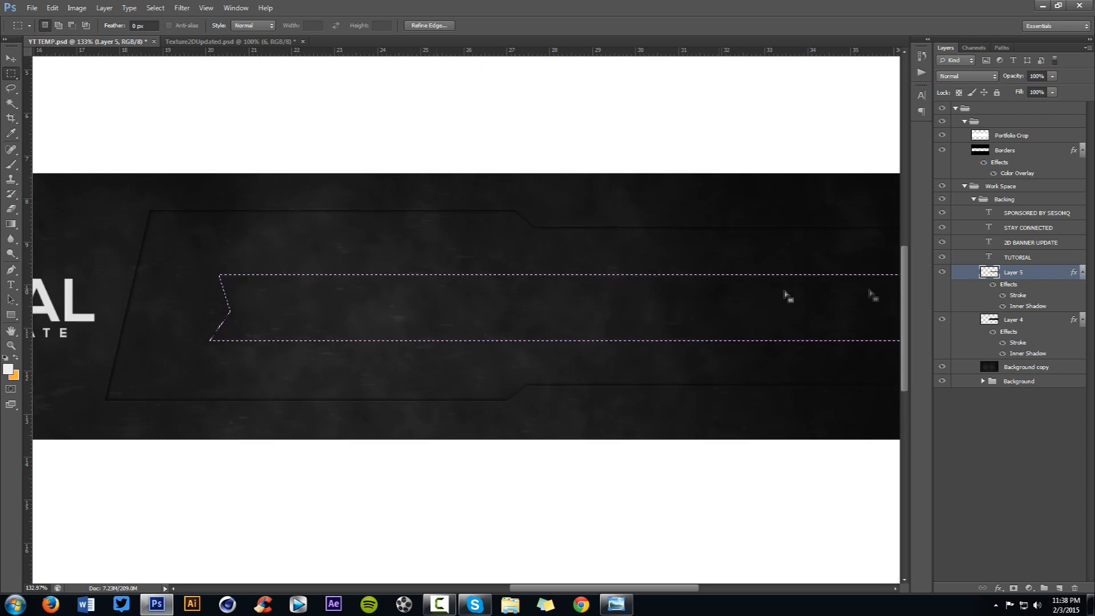
click(156, 7)
mouse_move(251, 134)
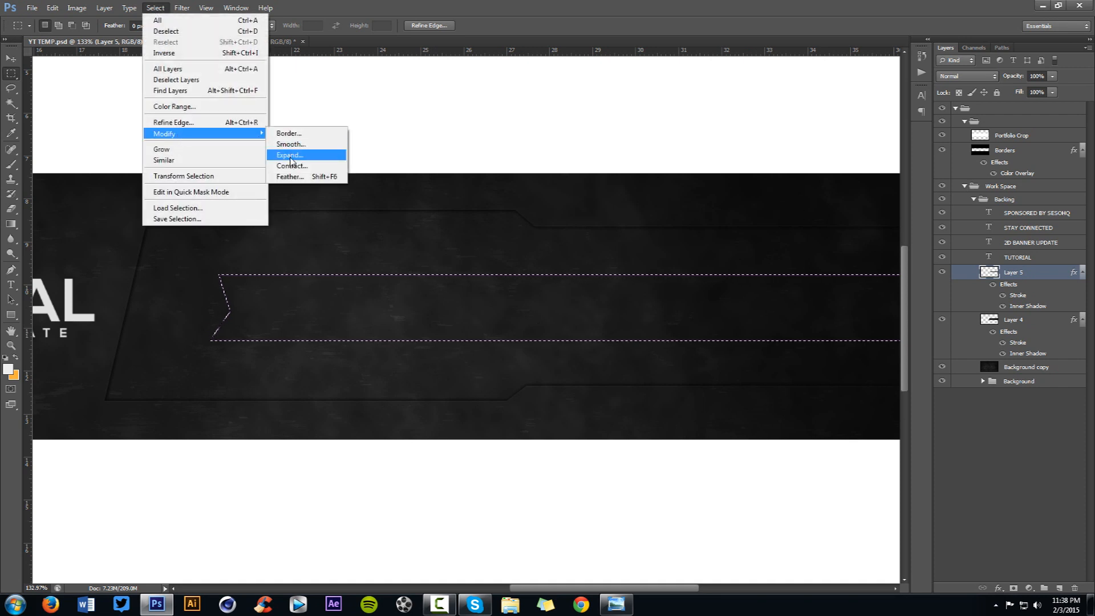
click(291, 161)
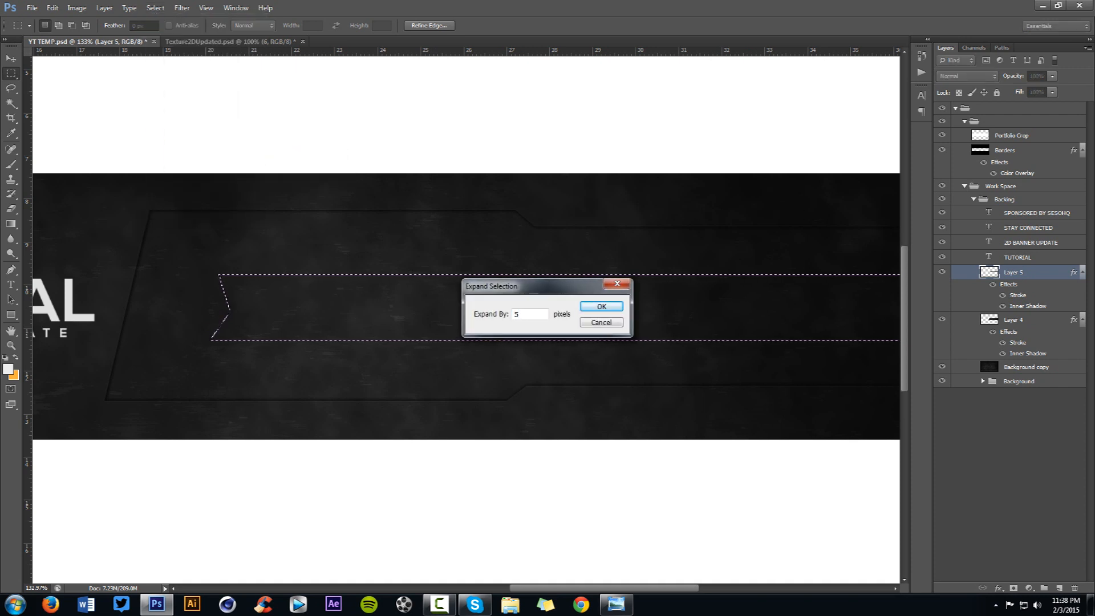
text(4)
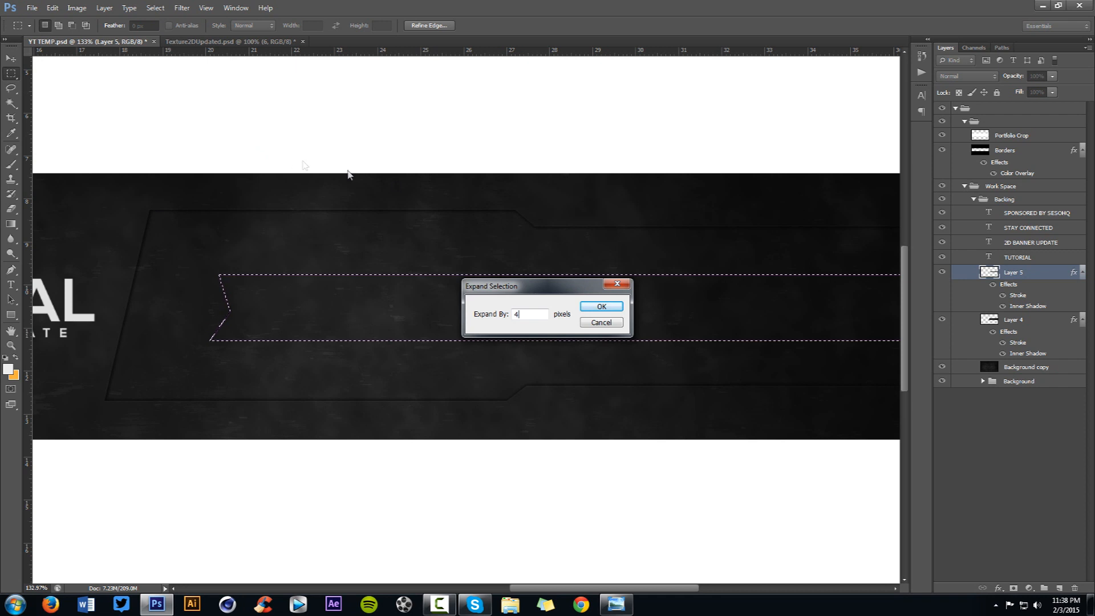
click(600, 307)
alt+scroll(140, 307, up, 5)
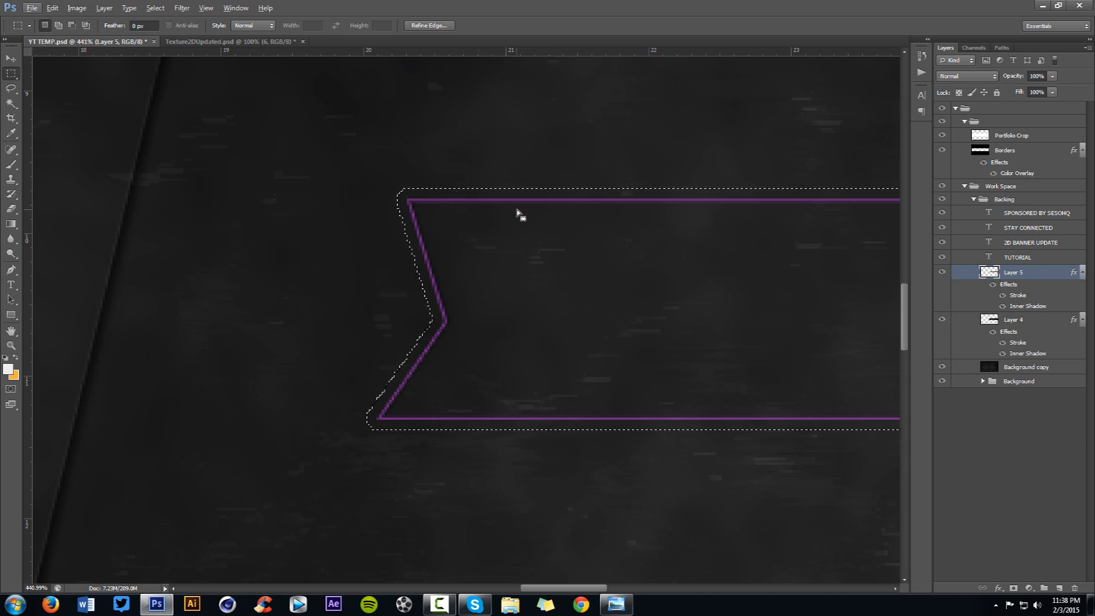
Step: Create a new layer above Layer 4, fill the expanded selection with the orange background color, and deselect
click(1015, 340)
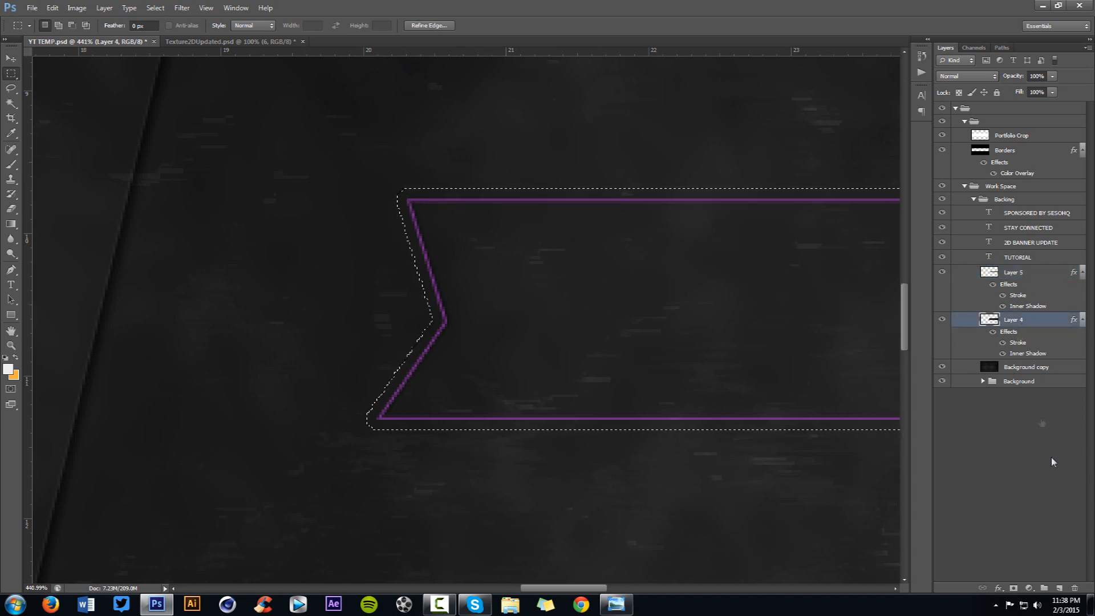
click(1059, 588)
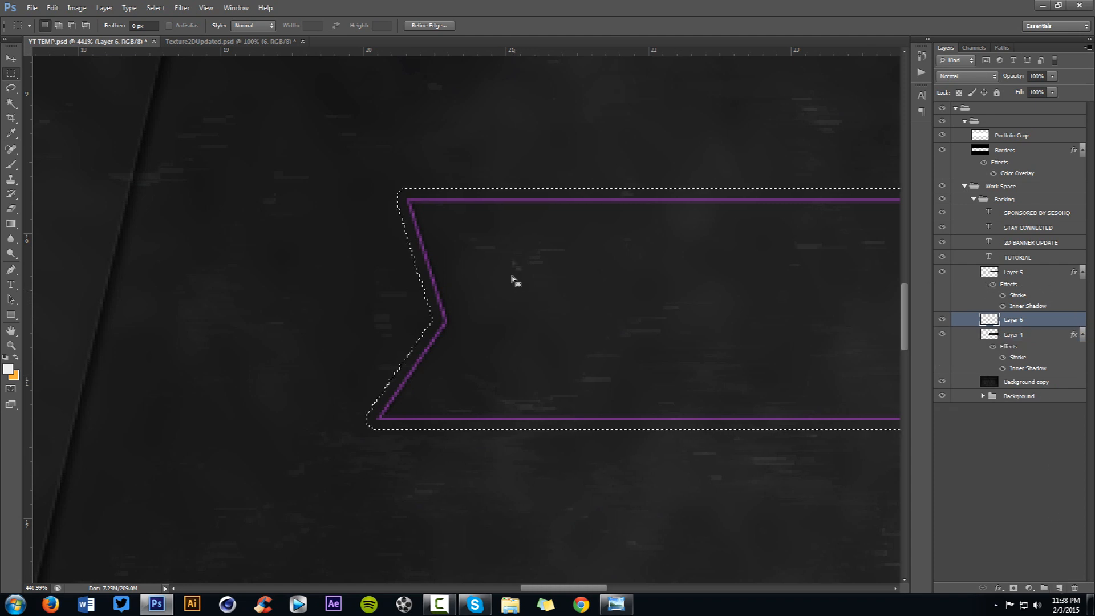
key(ctrl+BackSpace)
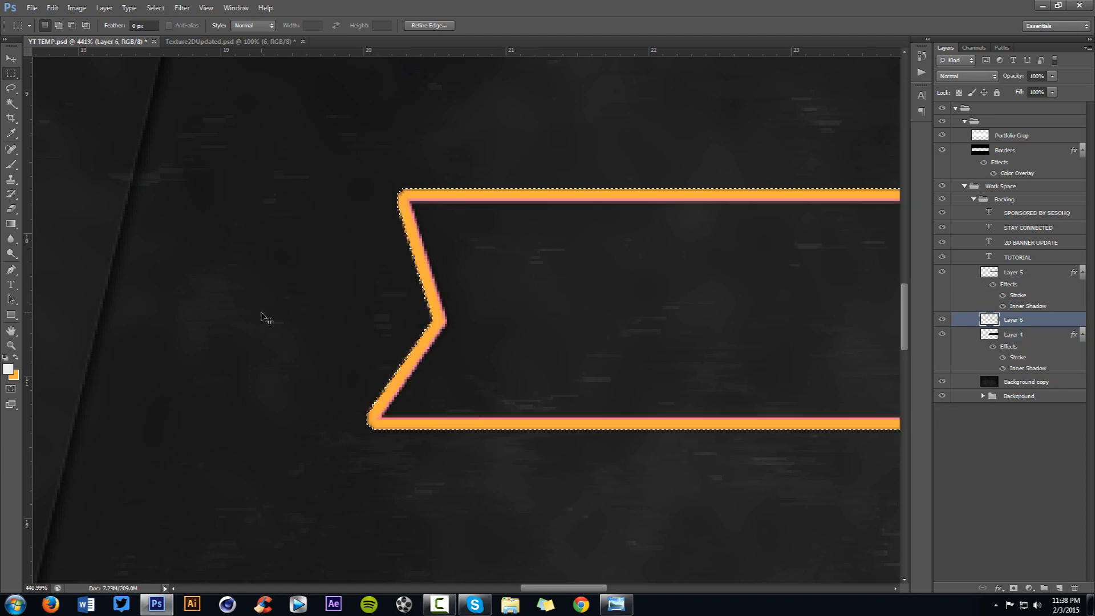
key(alt+BackSpace)
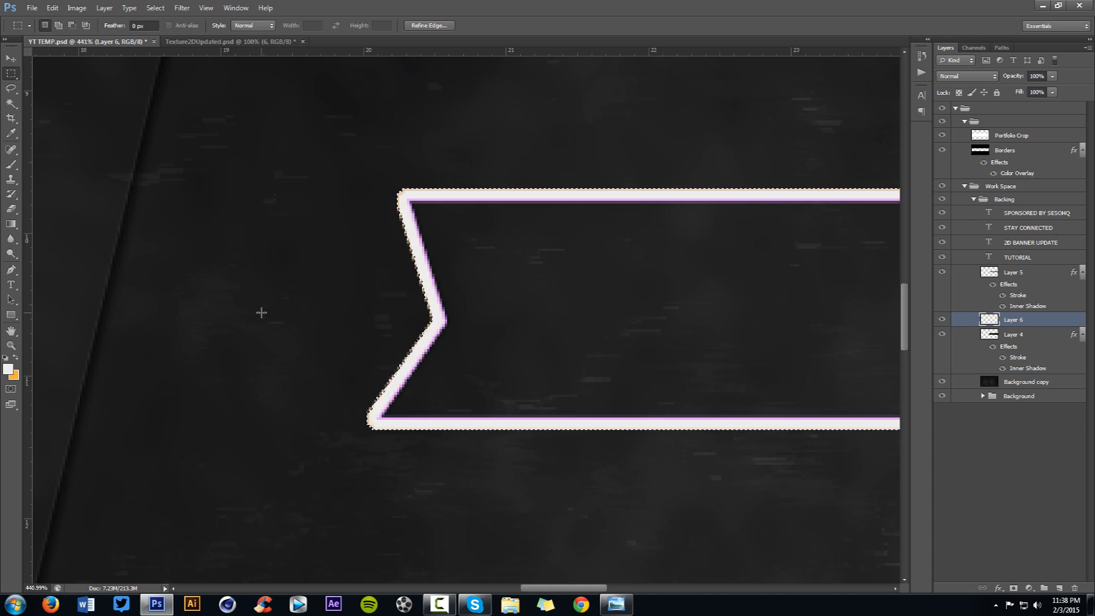
key(ctrl+BackSpace)
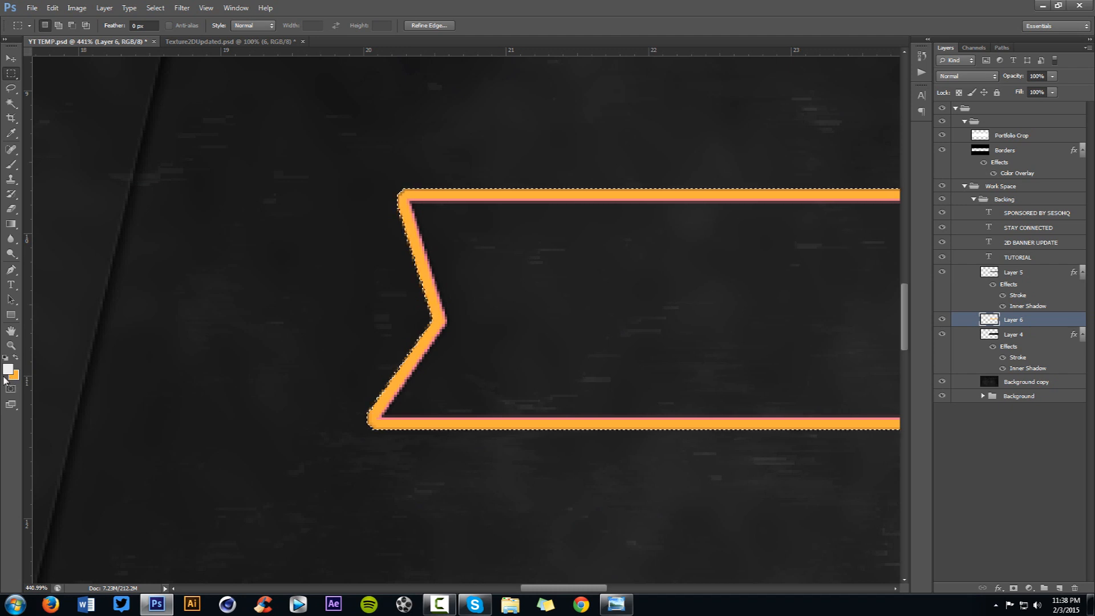
key(ctrl+d)
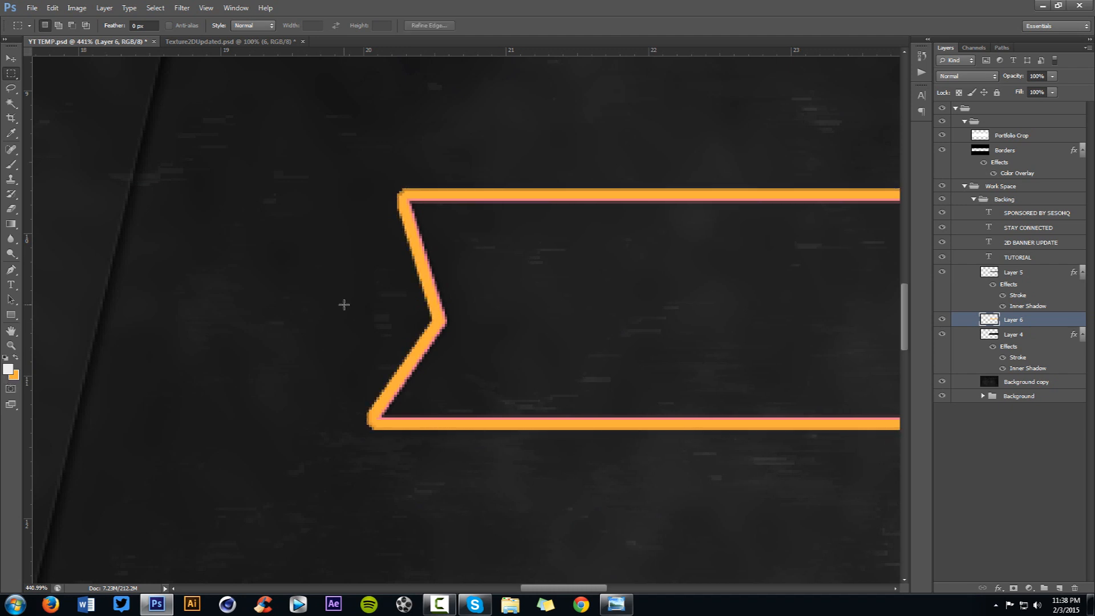
Step: Set the new orange border layer's Fill to 0%
key(v)
scroll(524, 274, down, 2)
scroll(672, 271, down, 2)
scroll(733, 269, up, 1)
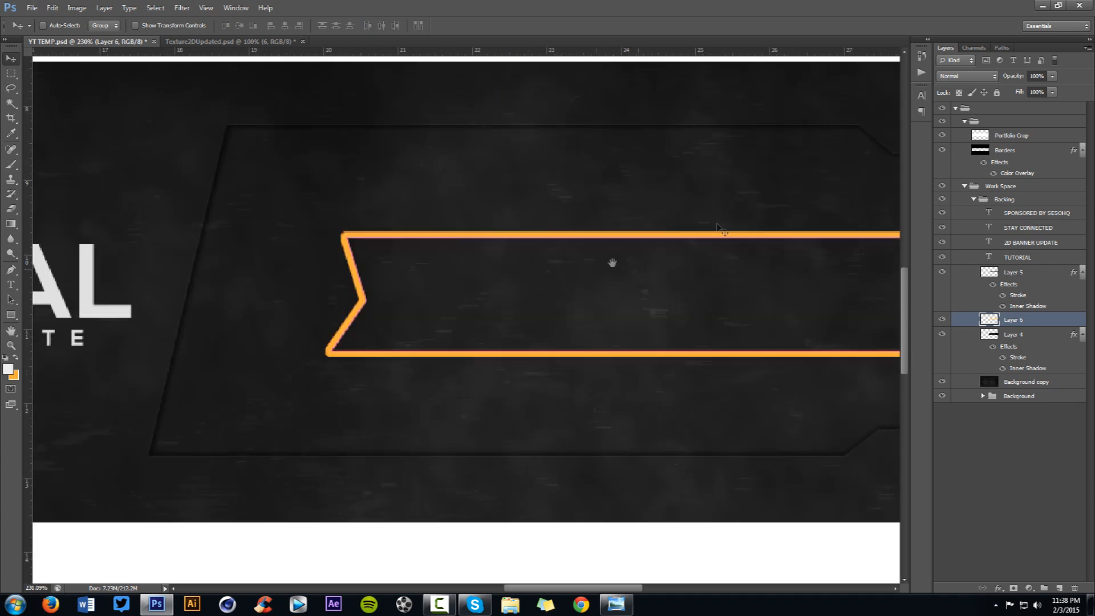
click(1053, 92)
drag(1044, 103, 994, 105)
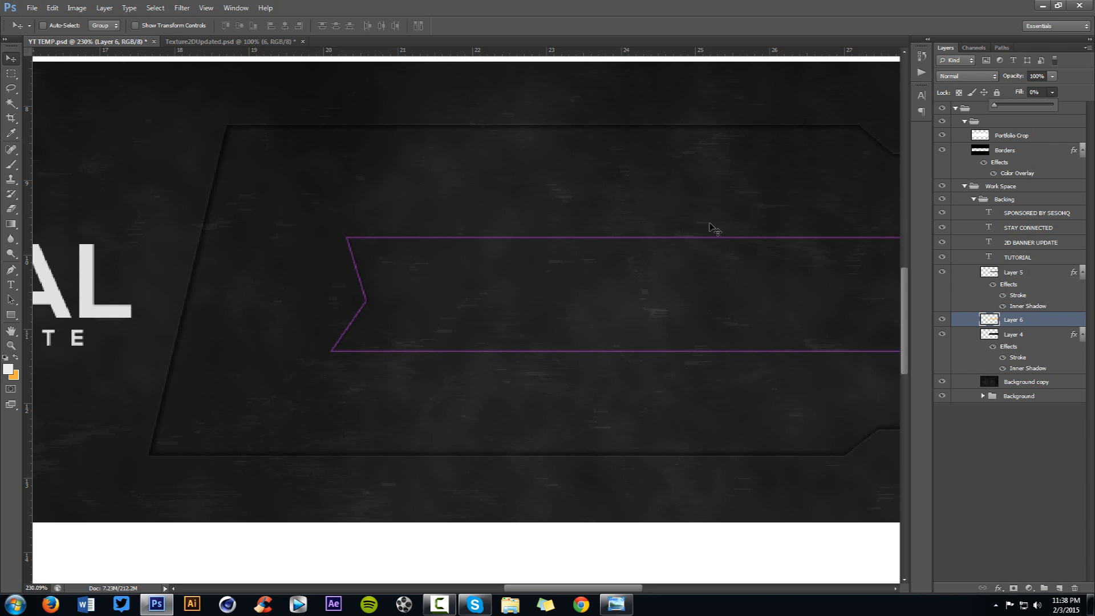
Step: Add an Inner Shadow to the border layer with 1 px distance, 4% choke and 5 px size
click(1054, 320)
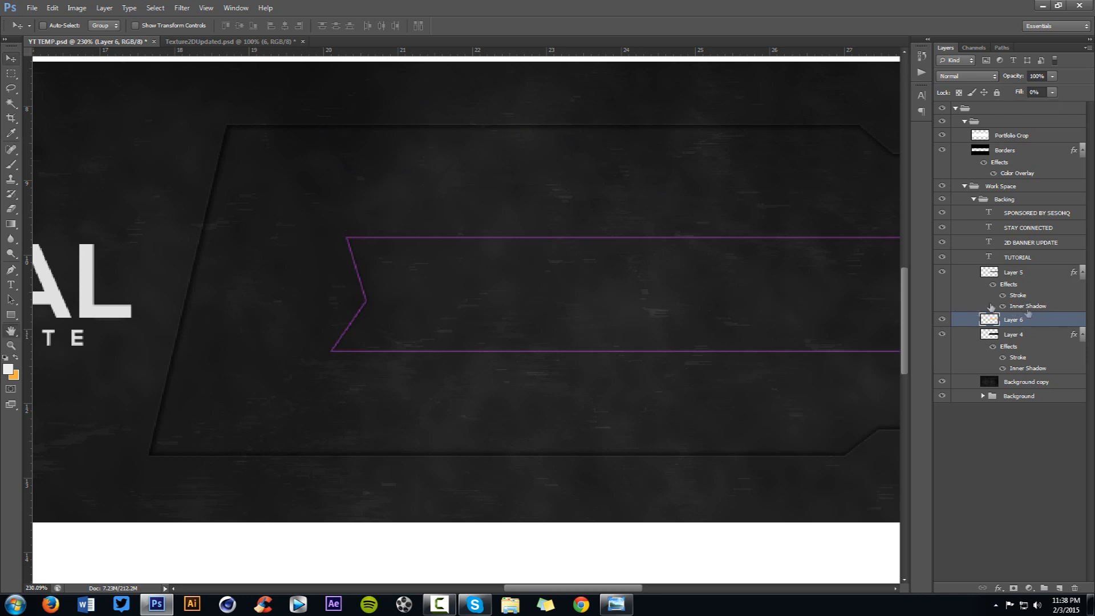
double_click(1045, 318)
drag(519, 182, 641, 177)
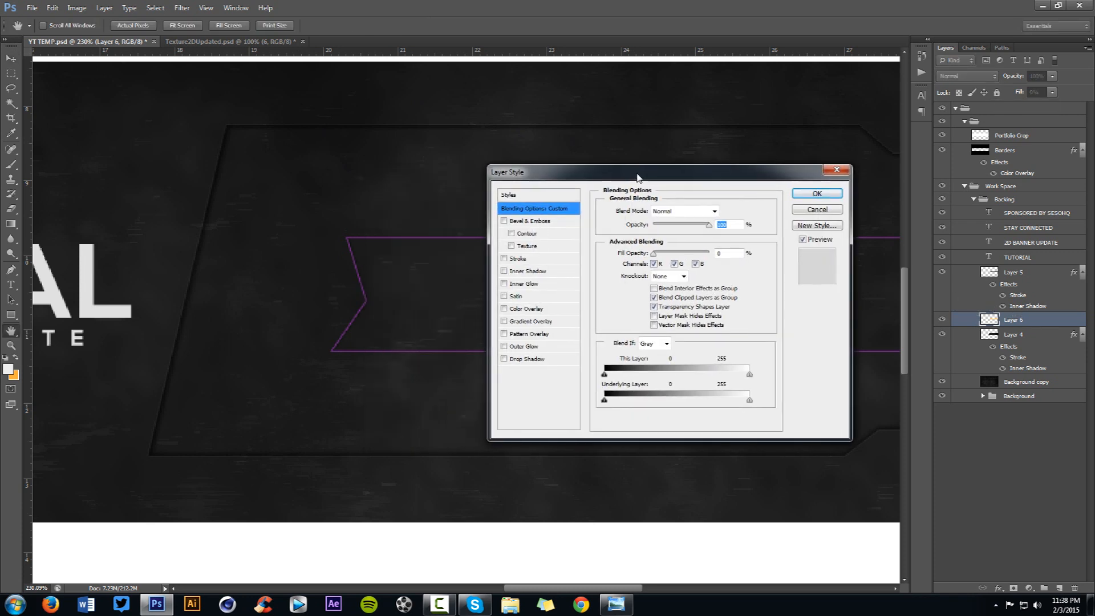
click(528, 272)
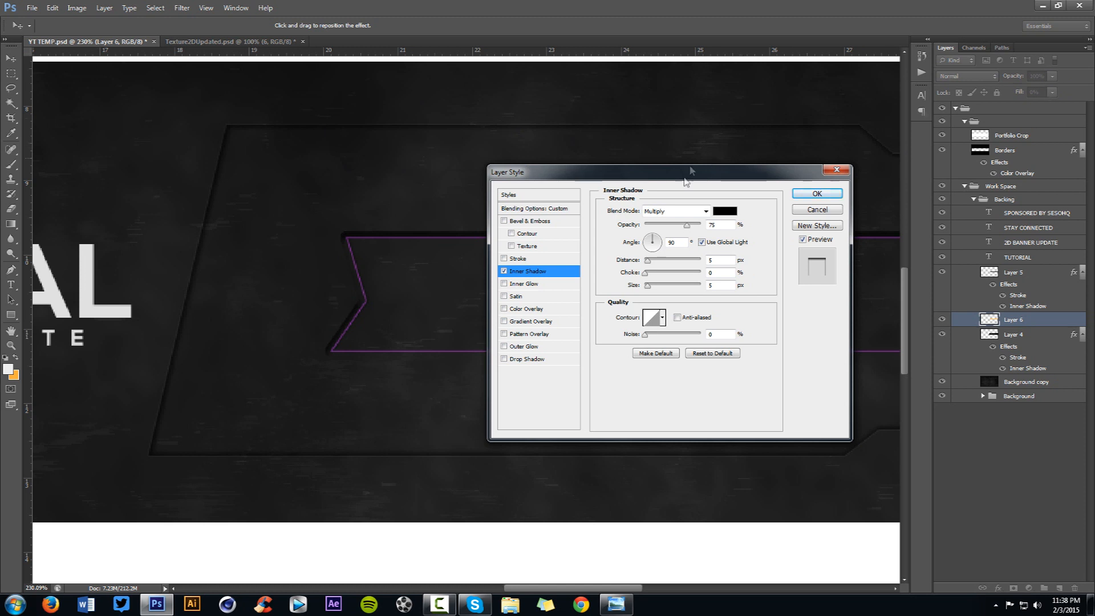
key(BackSpace)
text(1)
drag(645, 273, 648, 273)
key(Tab)
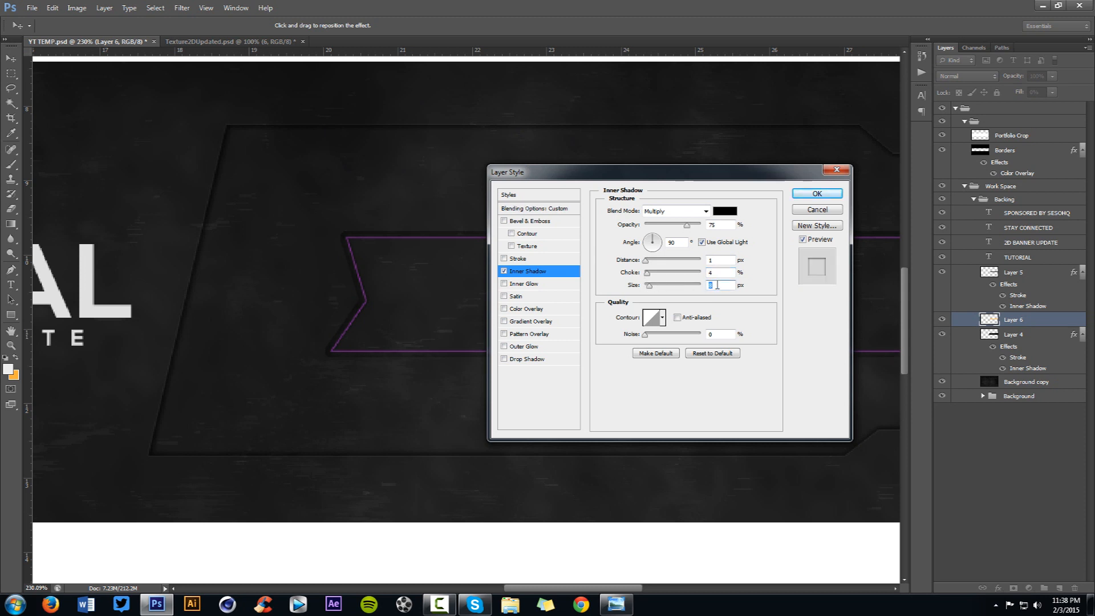
scroll(719, 285, down, 3)
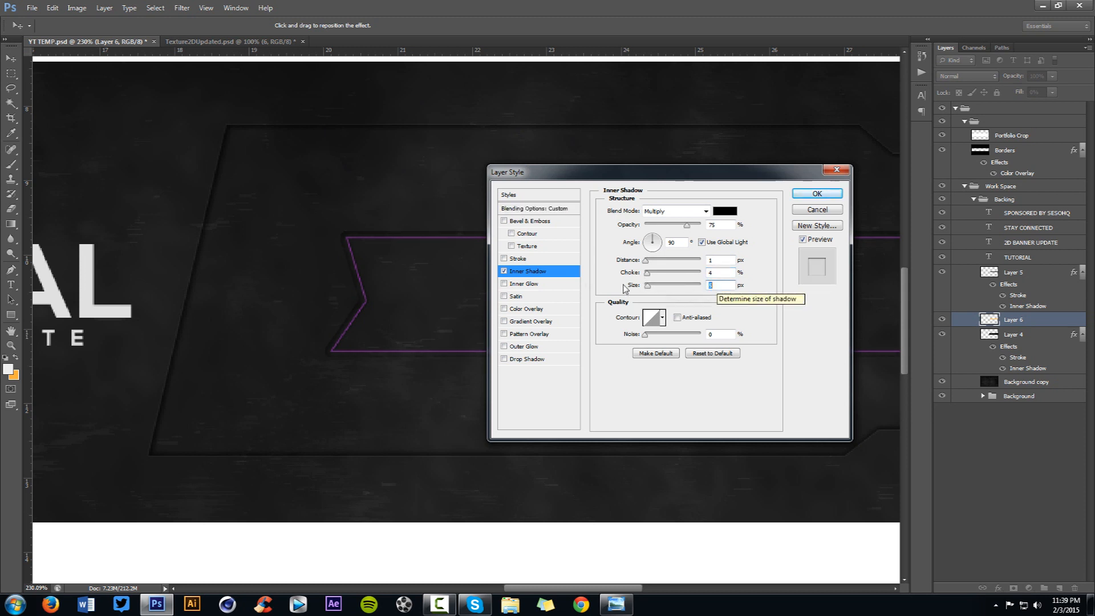
Step: Add a white 1 px outside Stroke to the border layer in Overlay mode and reduce its opacity to about 60%
click(518, 259)
click(632, 290)
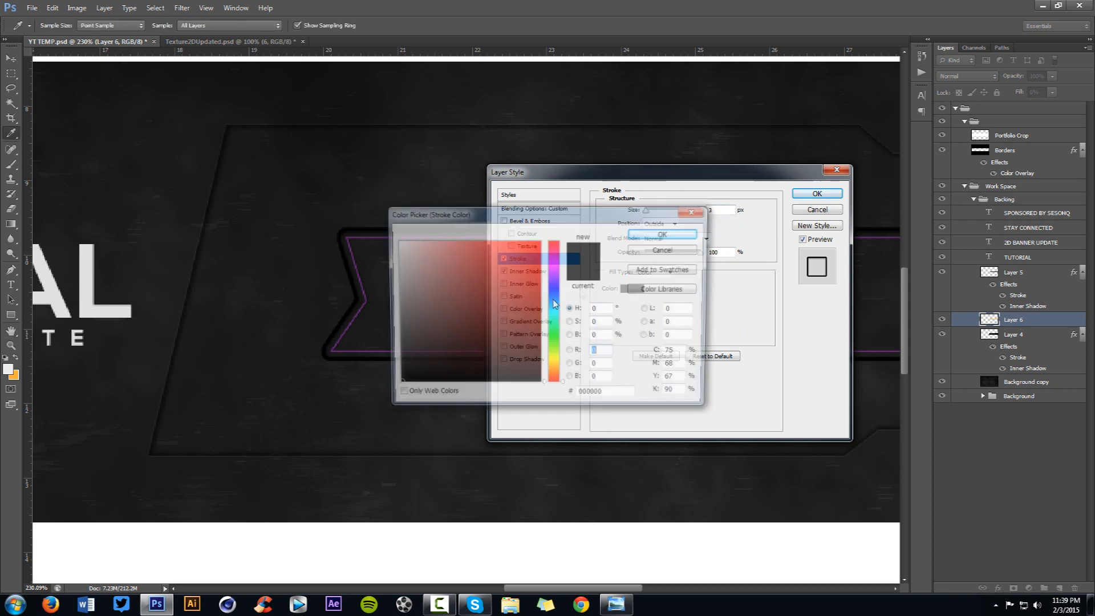
click(358, 581)
click(665, 234)
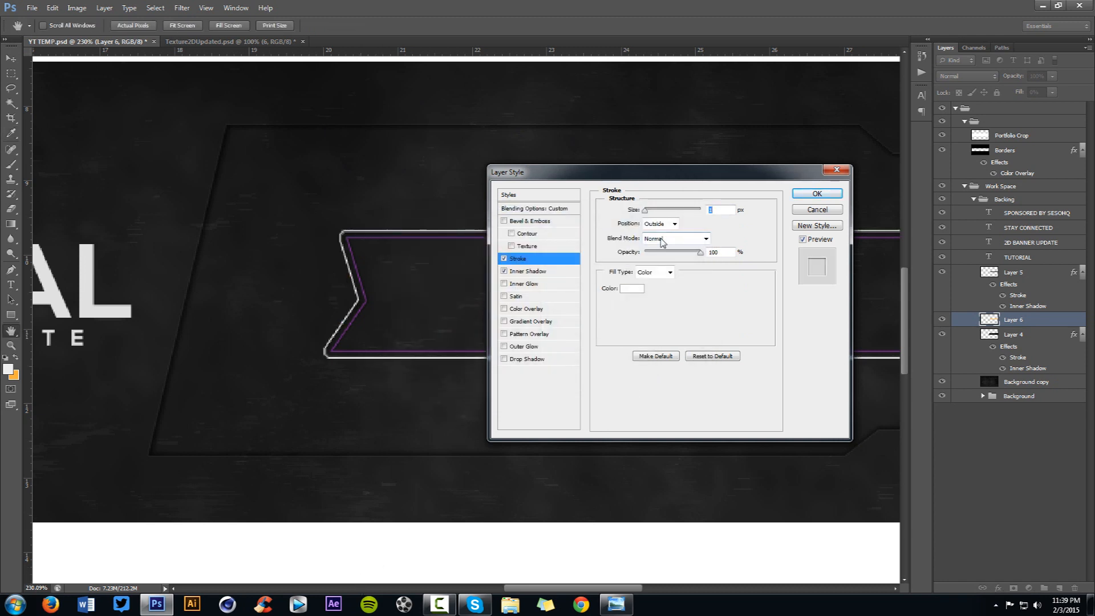
click(675, 238)
click(670, 384)
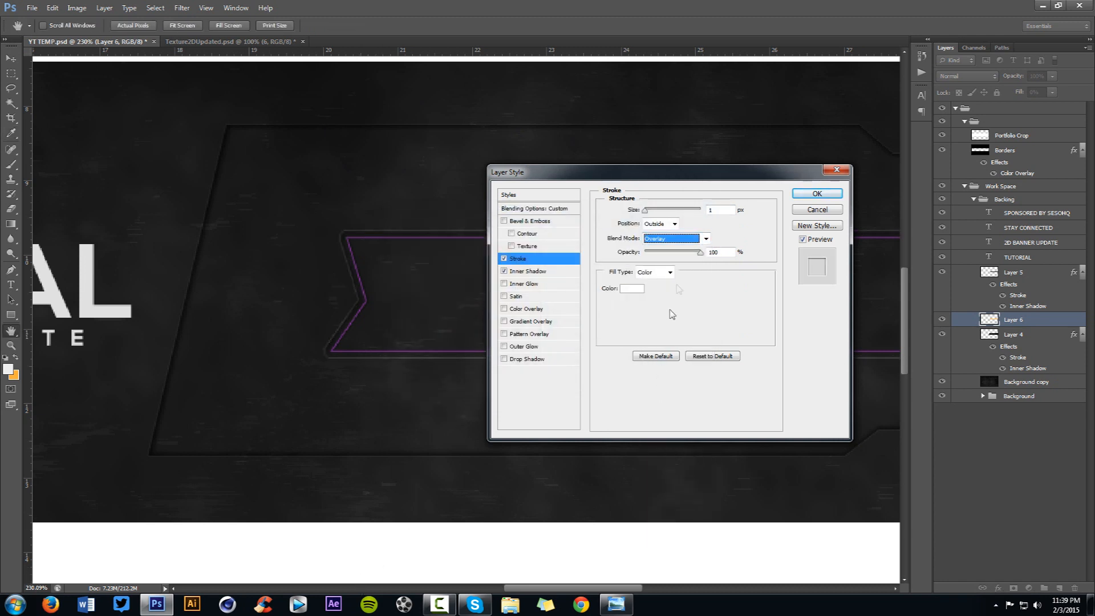
click(681, 253)
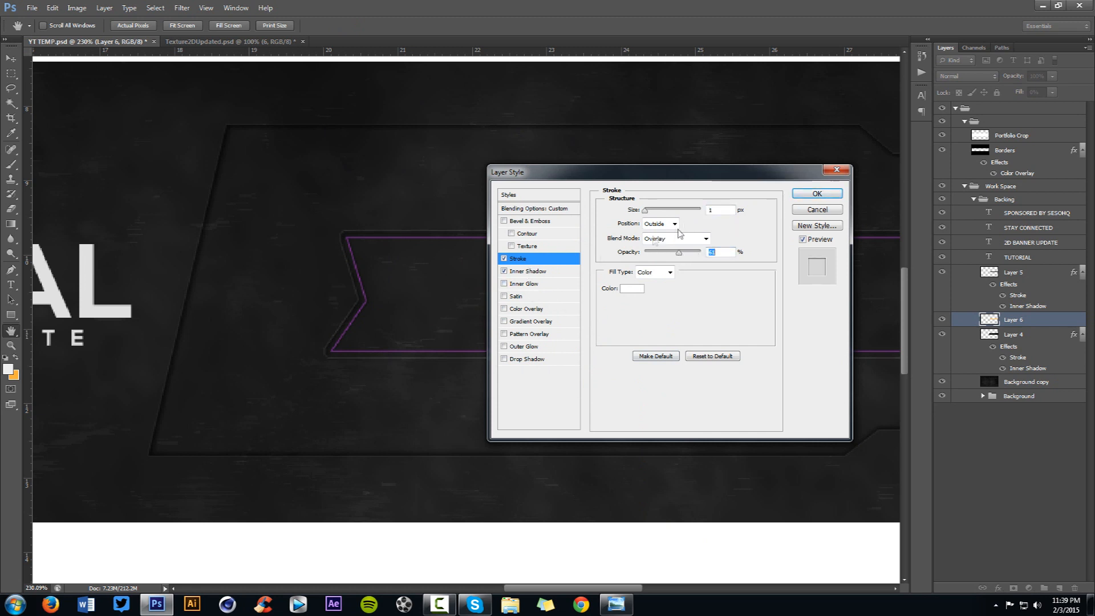
Step: Lower the border's Inner Shadow opacity to 70%, apply the layer style, and check the adaptbanner reference image
click(547, 271)
mouse_move(687, 225)
mouse_down()
mouse_move(698, 225)
mouse_move(684, 225)
mouse_up()
click(818, 194)
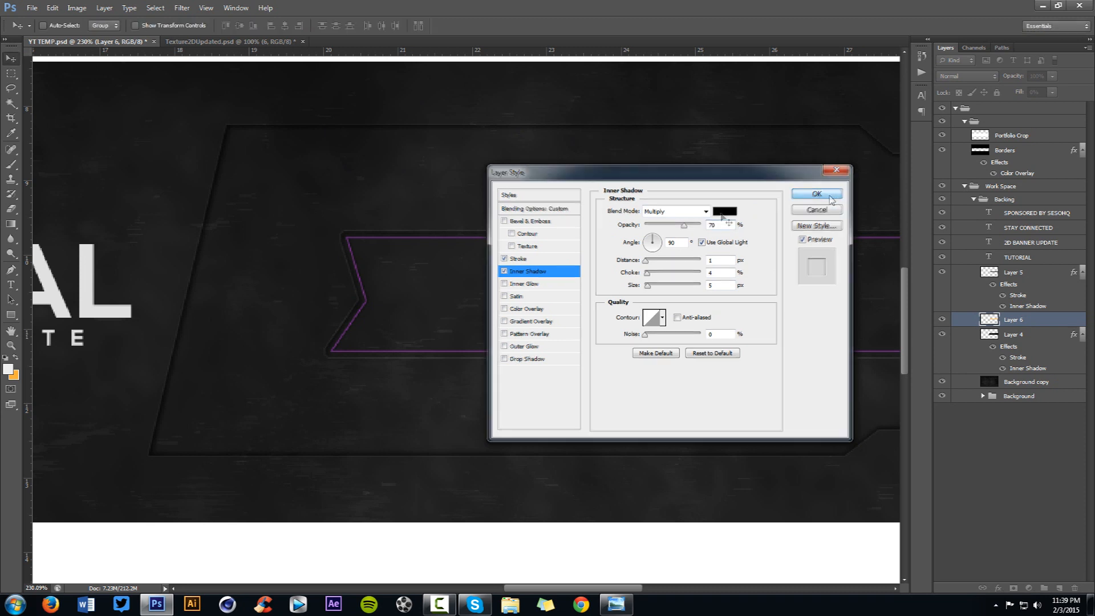
click(617, 606)
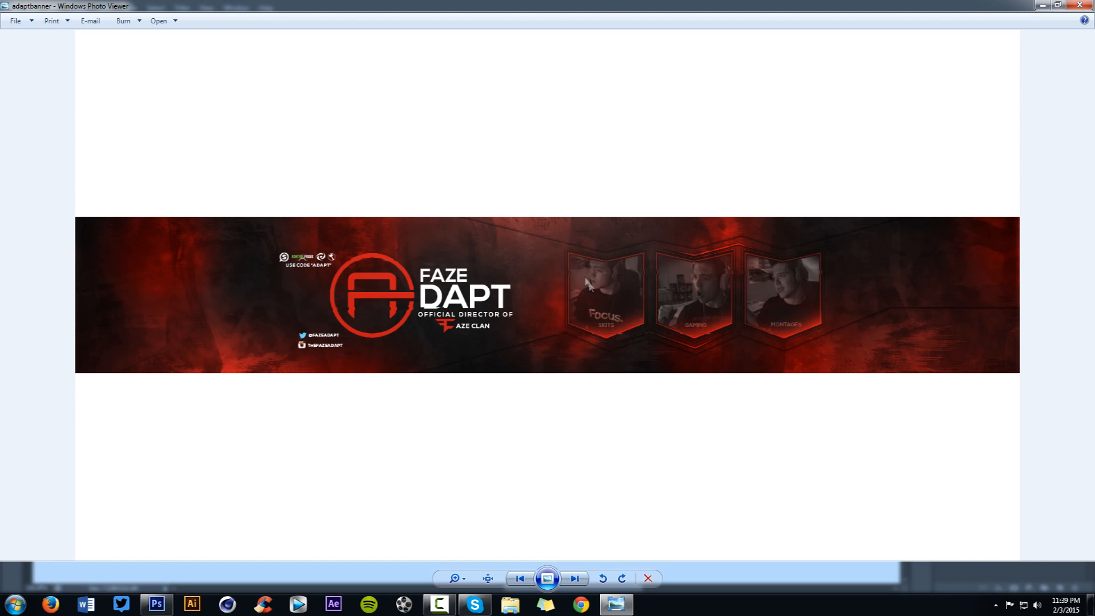
click(157, 604)
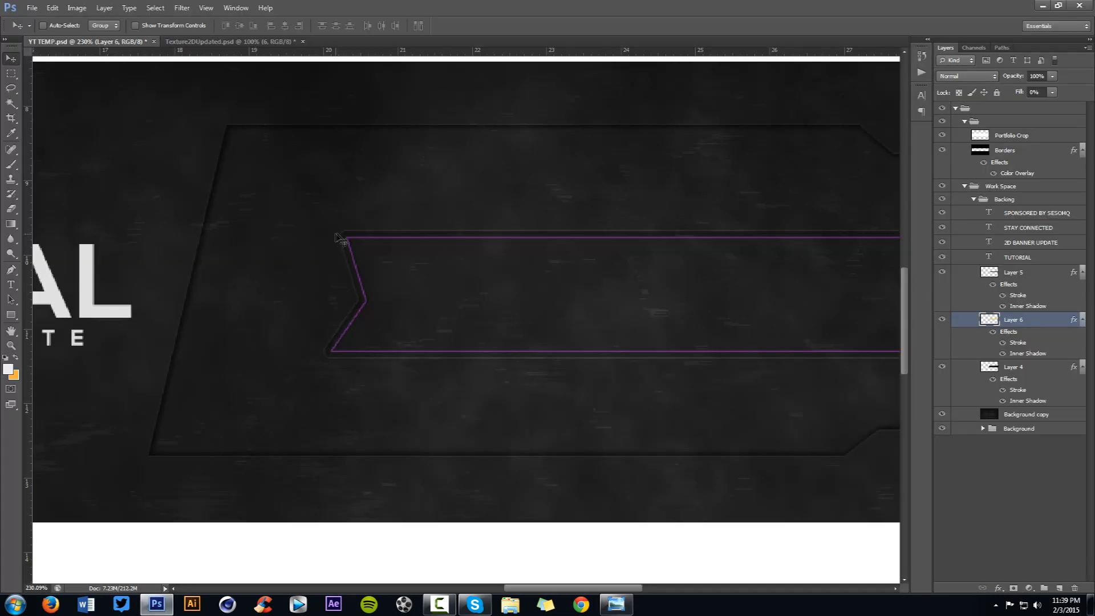
Step: Start a pen path just past the canvas's right edge and run it along the border's upper edge to its upper-left corner
drag(681, 274, 286, 247)
drag(890, 268, 374, 259)
drag(728, 265, 609, 269)
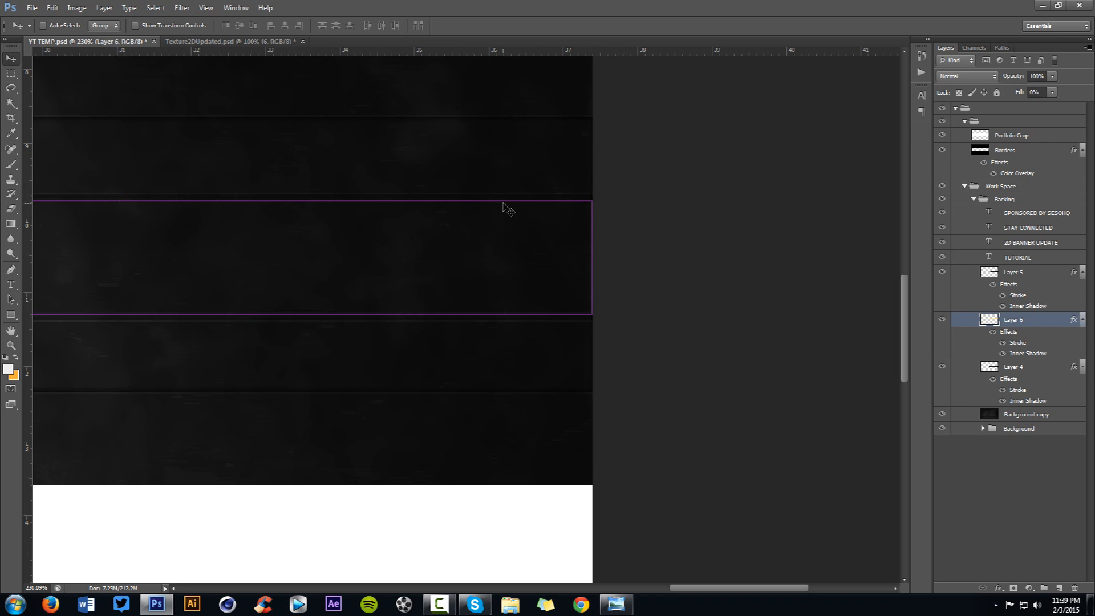
key(p)
click(594, 194)
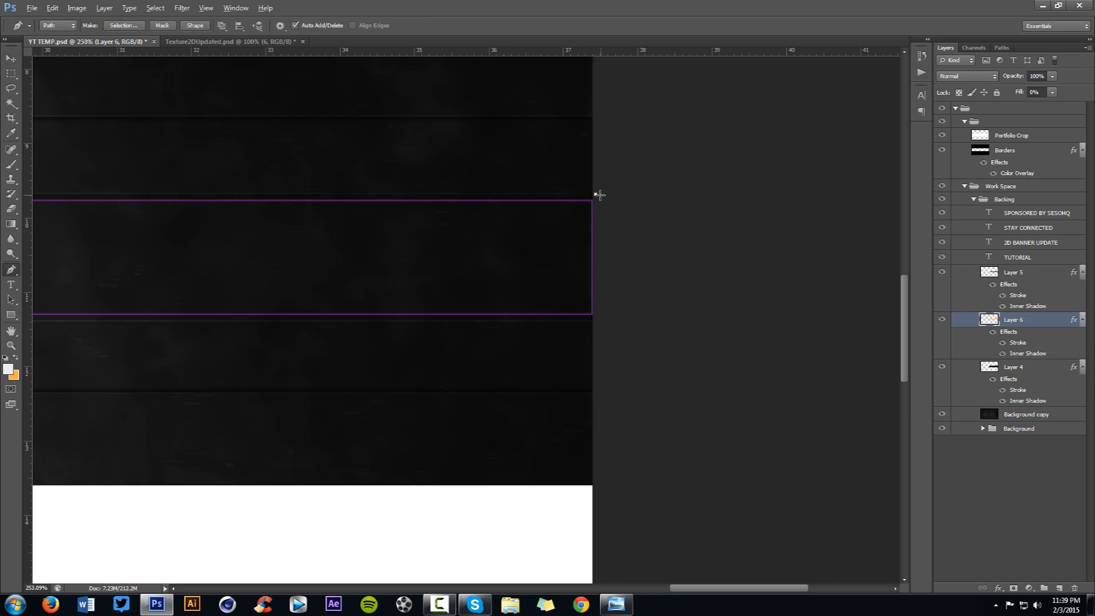
scroll(596, 194, up, 3)
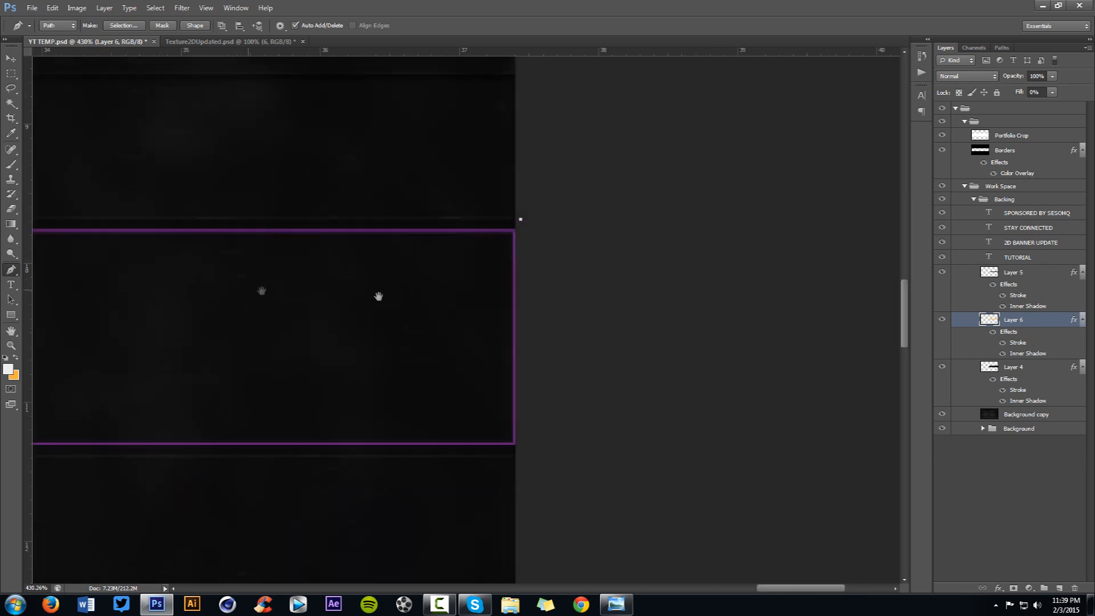
scroll(379, 296, down, 2)
drag(408, 299, 619, 281)
click(445, 223)
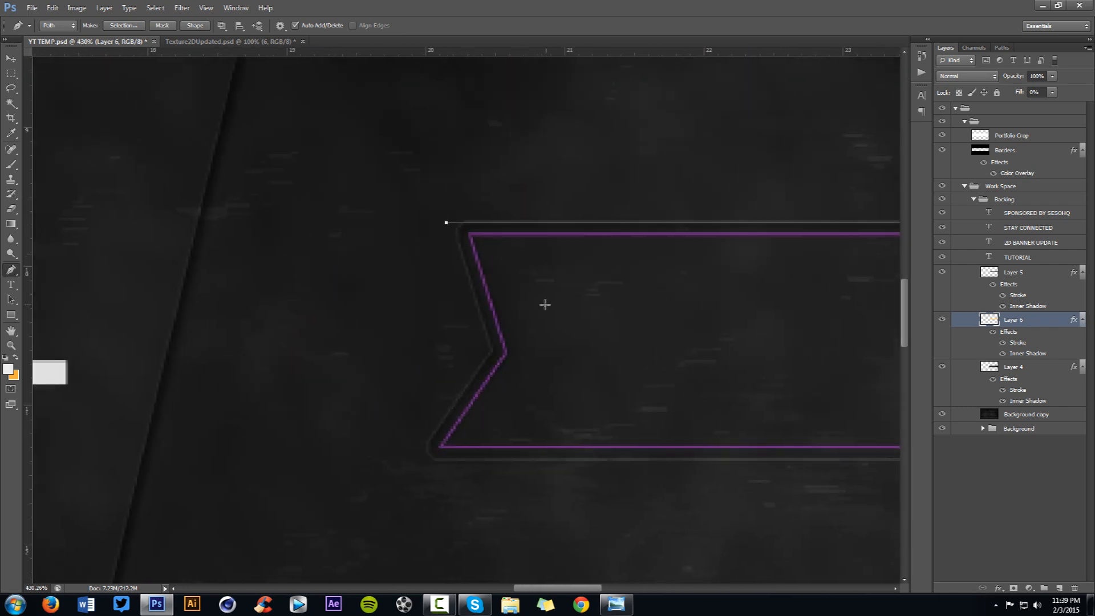
Step: Trace the border's left notch and pointed lower-left corner with the path, route it back through the ribbon, and close it
click(490, 350)
click(421, 458)
key(ctrl+z)
click(417, 459)
click(530, 459)
click(736, 388)
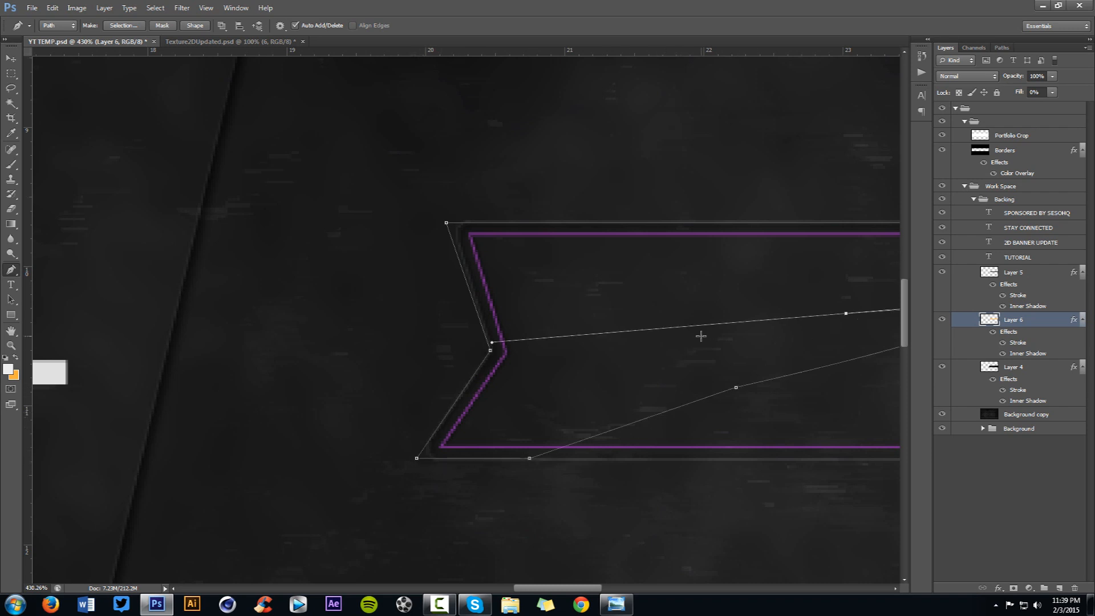
scroll(795, 331, down, 2)
drag(793, 332, 148, 325)
drag(675, 323, 433, 315)
drag(619, 306, 461, 259)
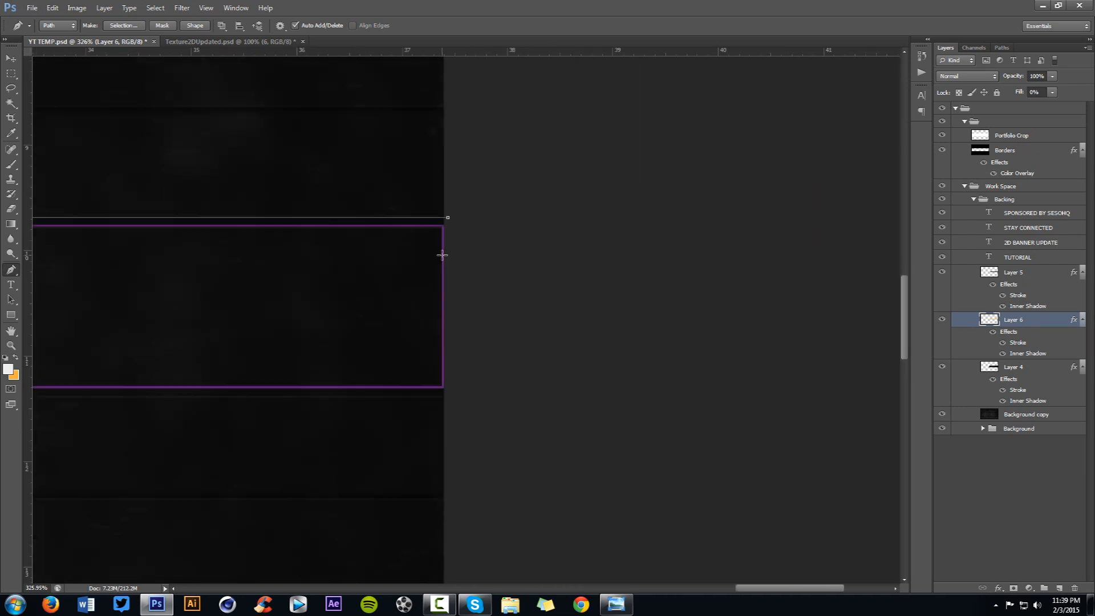
click(447, 219)
Step: Convert the path to a selection, fill it on the border layer to sharpen the rounded left corners, and deselect
scroll(333, 247, down, 6)
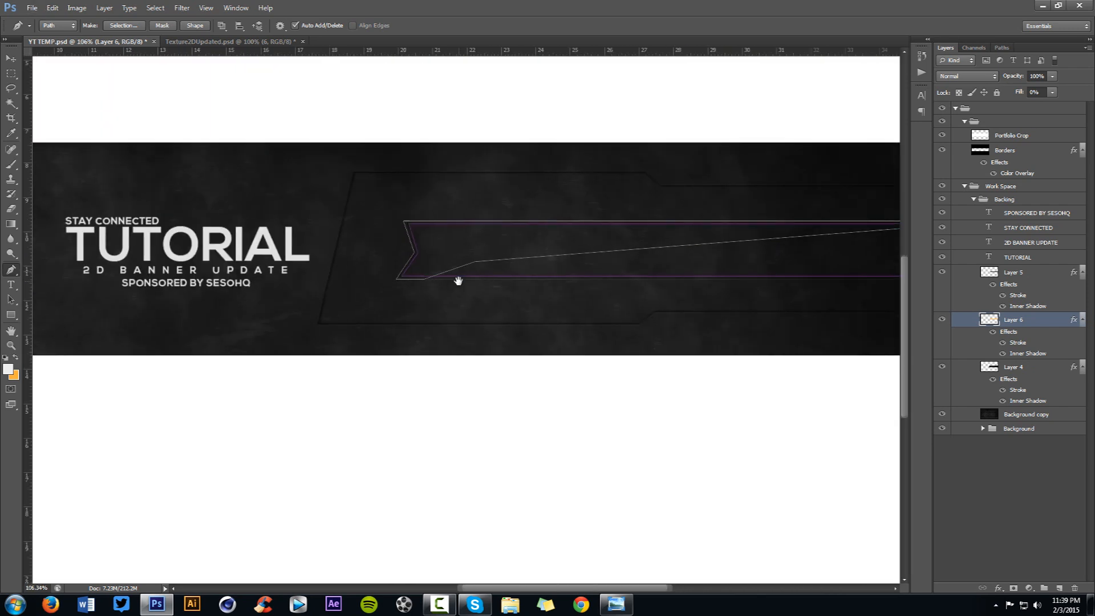
drag(458, 281, 421, 289)
right_click(471, 222)
click(520, 295)
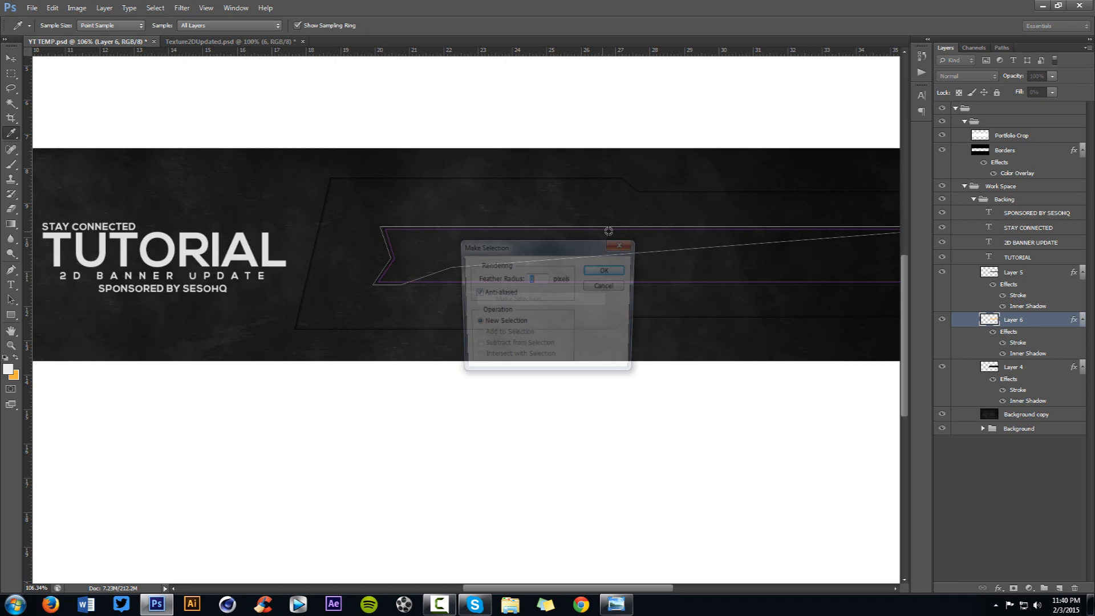
click(605, 270)
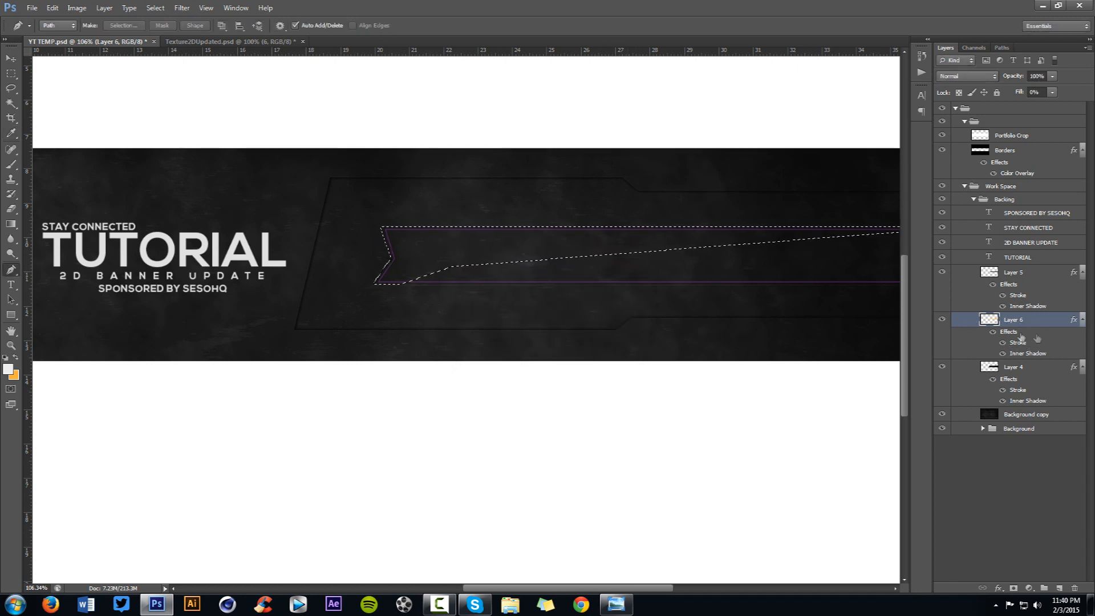
key(ctrl+d)
scroll(371, 252, up, 5)
key(alt)
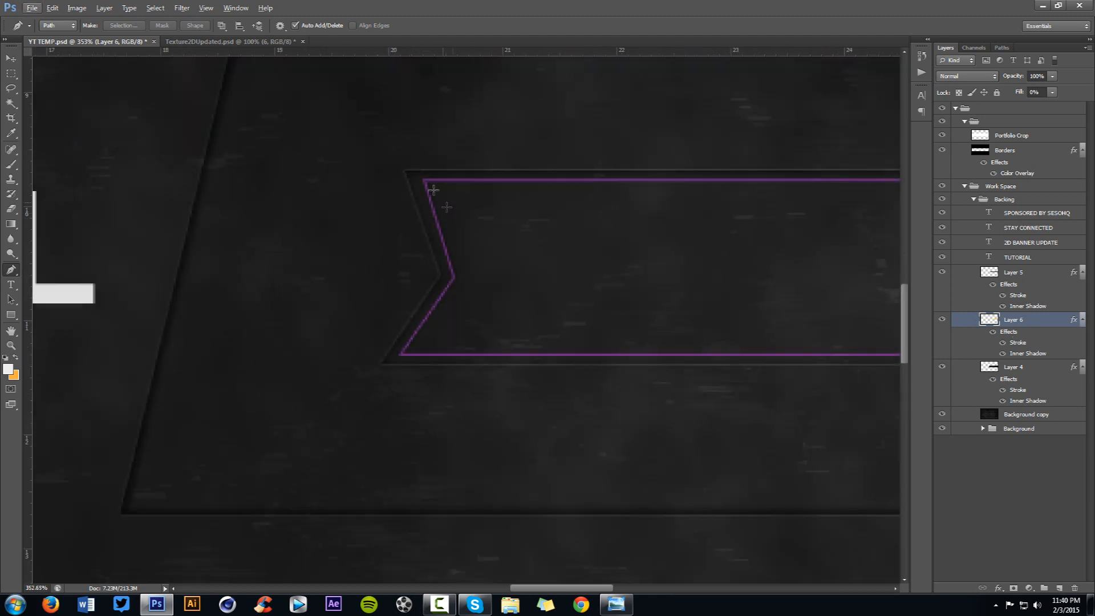
Step: Step back through the recent border corner edits and restore the filled, deselected version
key(ctrl+alt+z)
key(ctrl+alt+z)
key(ctrl+d)
key(ctrl+alt+z)
key(ctrl+alt+z)
key(ctrl+alt+z)
key(ctrl+shift+z)
key(ctrl+alt+z)
scroll(535, 217, down, 2)
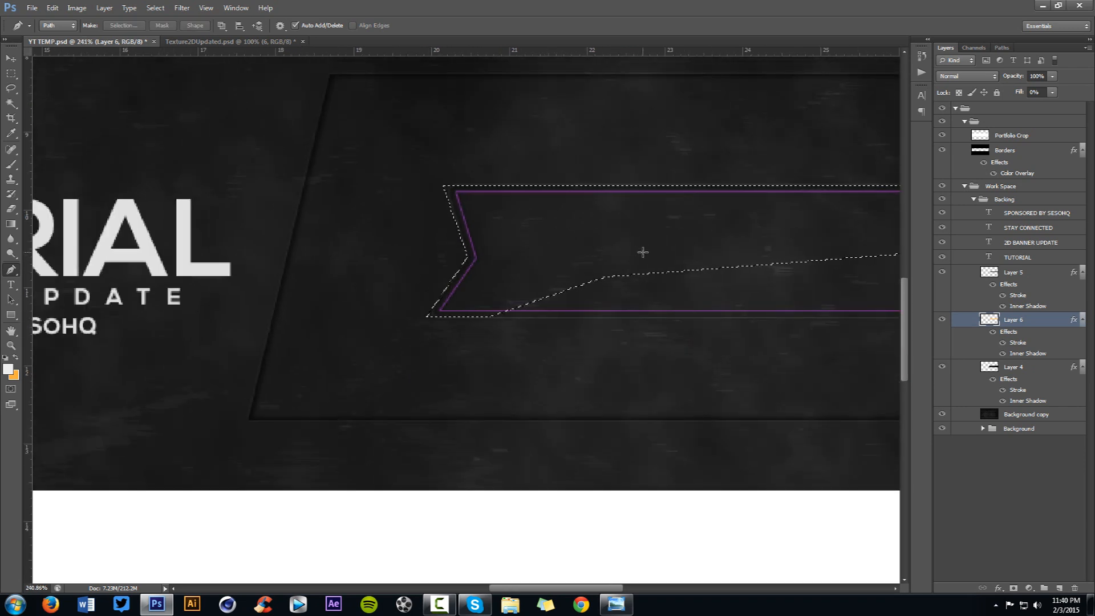
key(v)
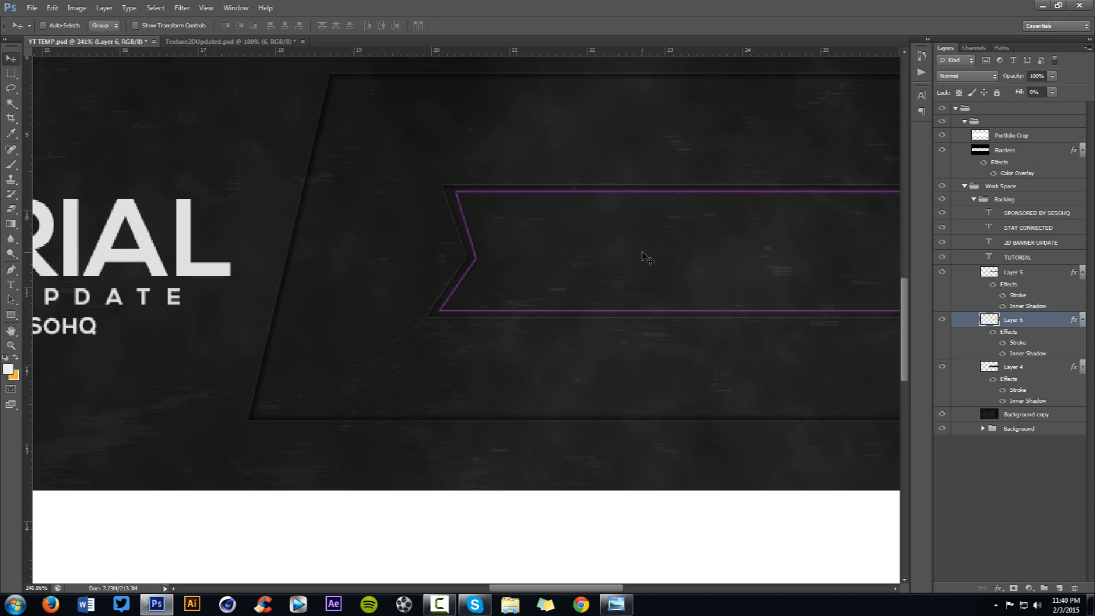
Step: Add a new layer and place it directly above Layer 5, beneath the text layers
scroll(643, 252, down, 4)
scroll(642, 252, down, 2)
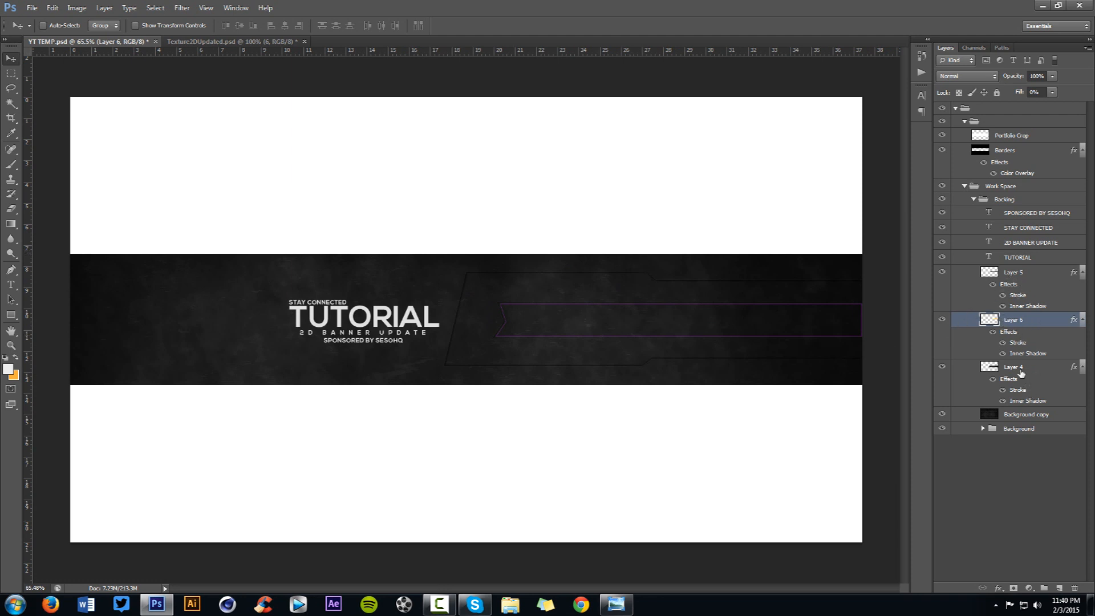
click(1021, 373)
click(1059, 589)
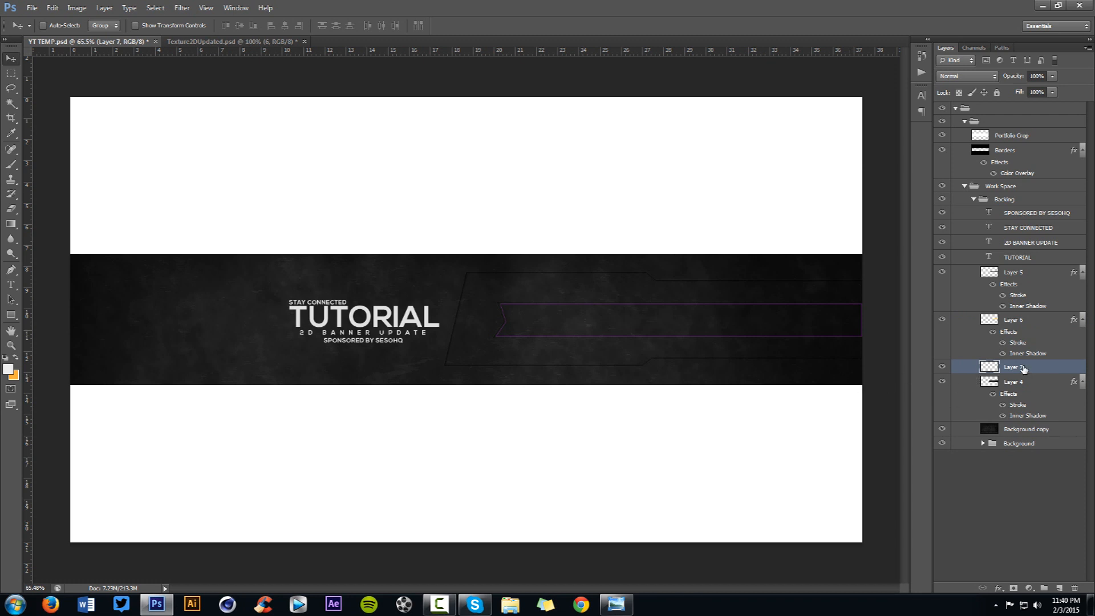
drag(1021, 368, 1016, 272)
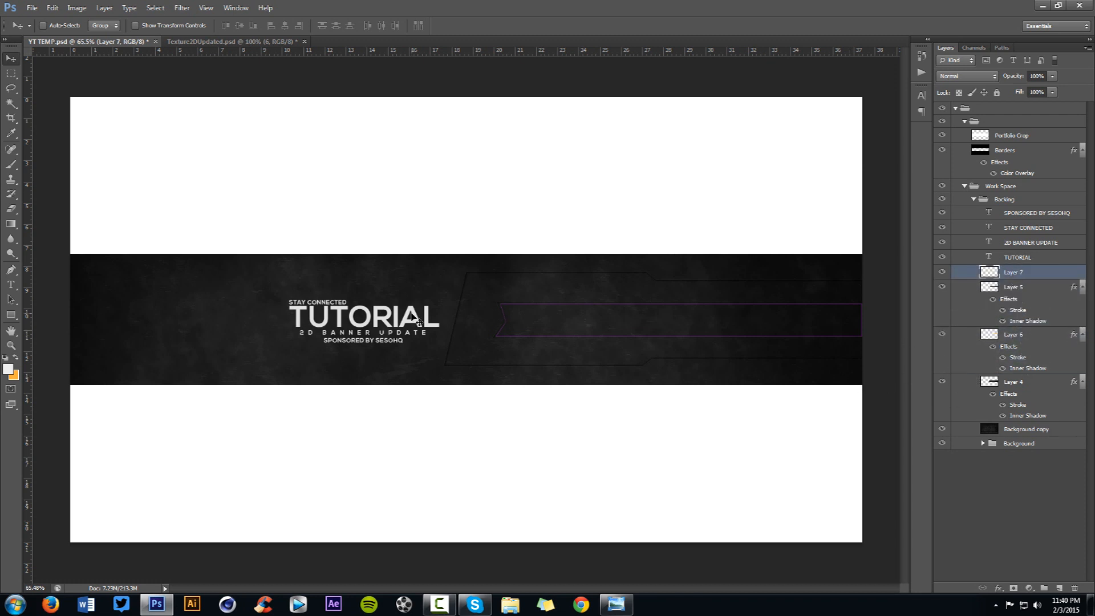
Step: Change the foreground colour from white to a bright purple
key(b)
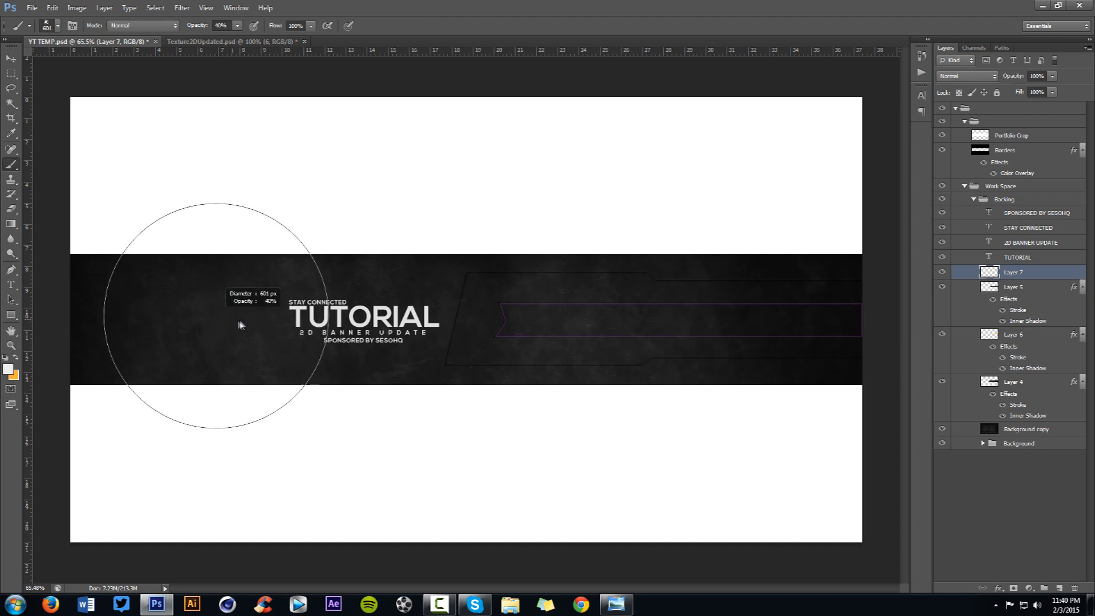
click(10, 345)
key(i)
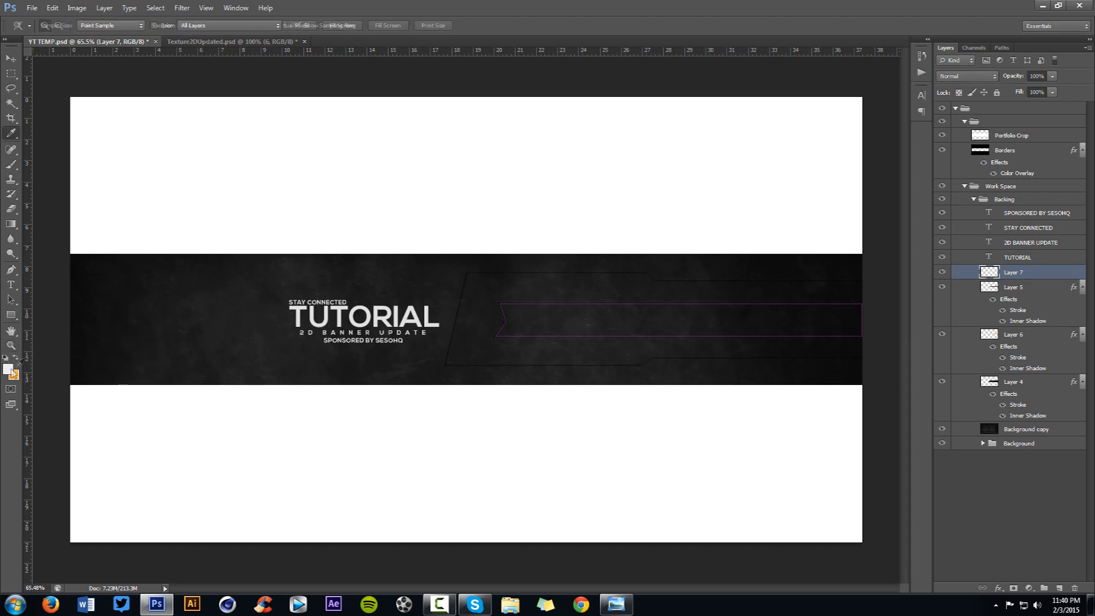
click(9, 369)
drag(554, 356, 556, 275)
click(499, 240)
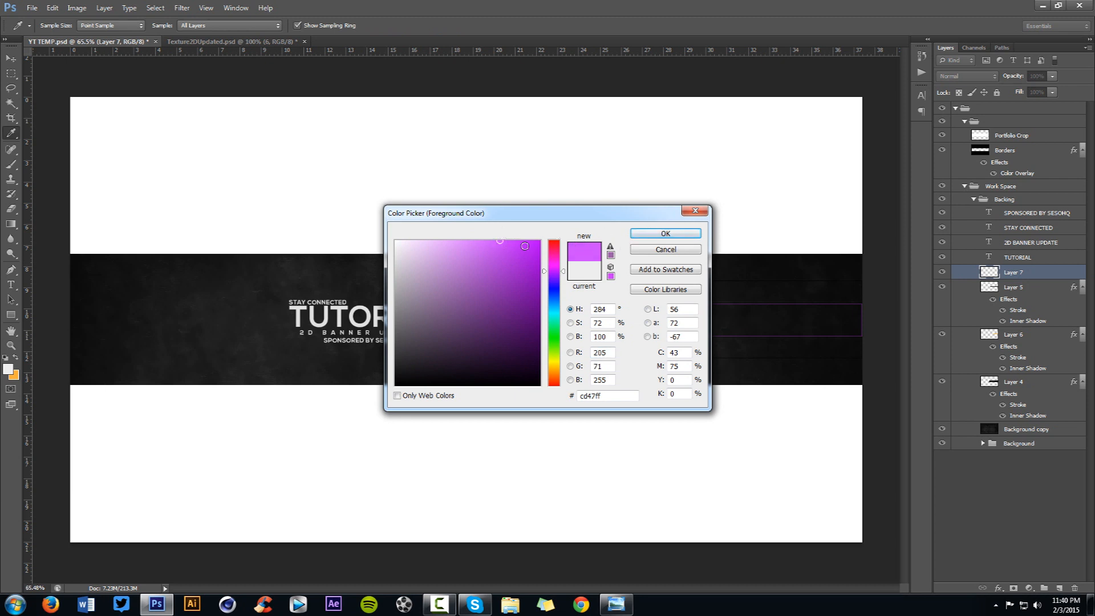
click(505, 241)
click(663, 234)
Step: Reselect the new empty layer and choose the soft round brush for painting on it
key(z)
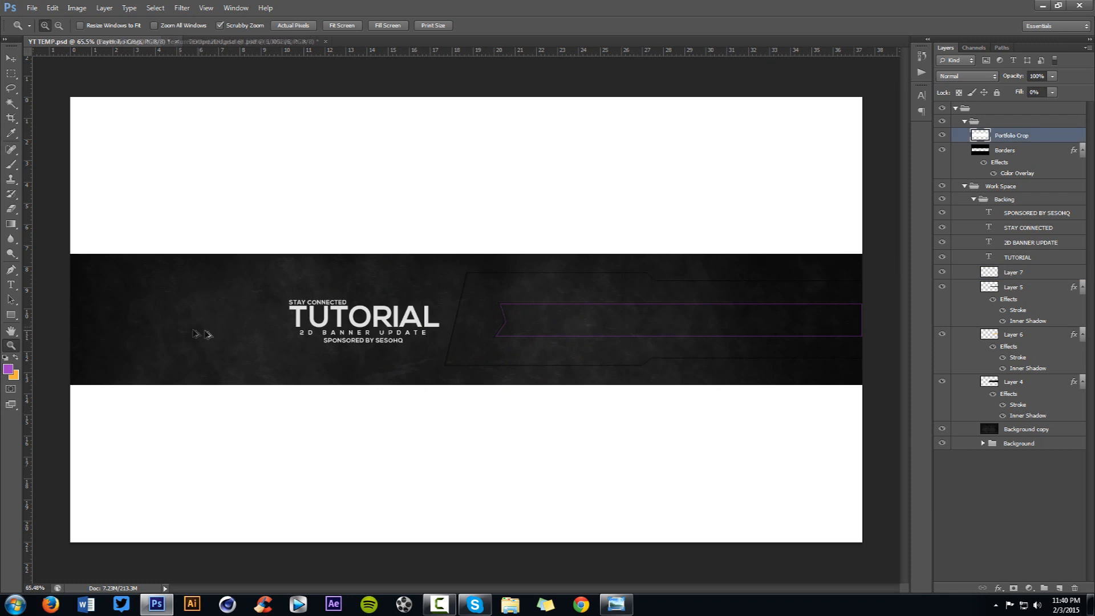
click(1003, 274)
key(b)
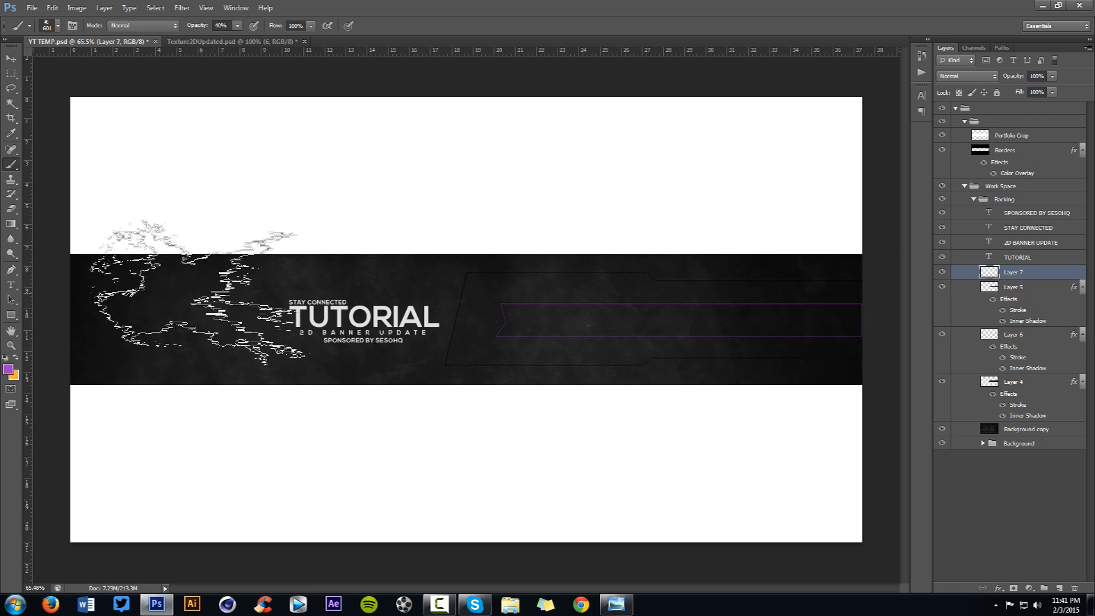
right_click(314, 345)
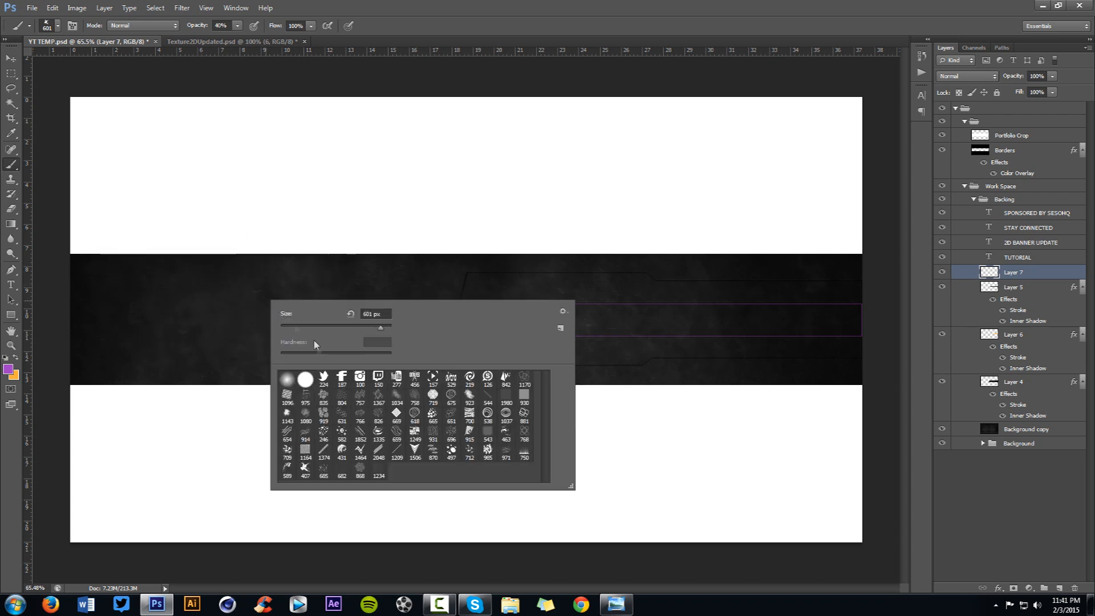
click(287, 375)
click(209, 343)
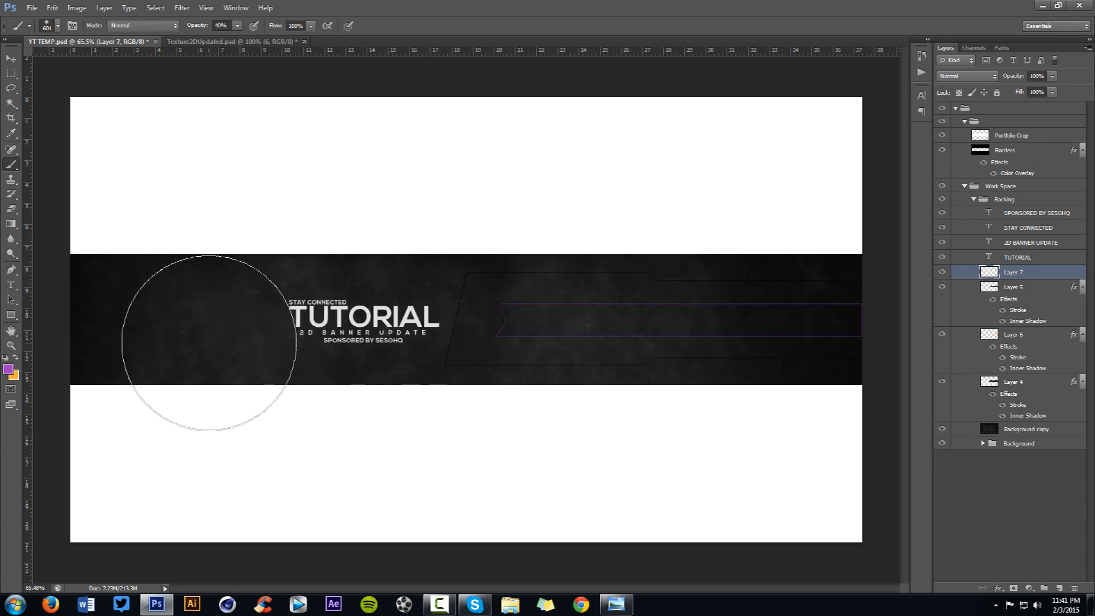
Step: Resize the soft brush to 760 px, dab four purple glows alternating along the banner's upper and lower edges, and enlarge the brush to 1264 px
alt+right_click(210, 342)
mouse_move(211, 346)
mouse_down()
mouse_move(361, 345)
mouse_move(274, 352)
mouse_move(274, 371)
mouse_move(268, 129)
mouse_move(264, 503)
mouse_move(272, 141)
mouse_move(220, 188)
mouse_up()
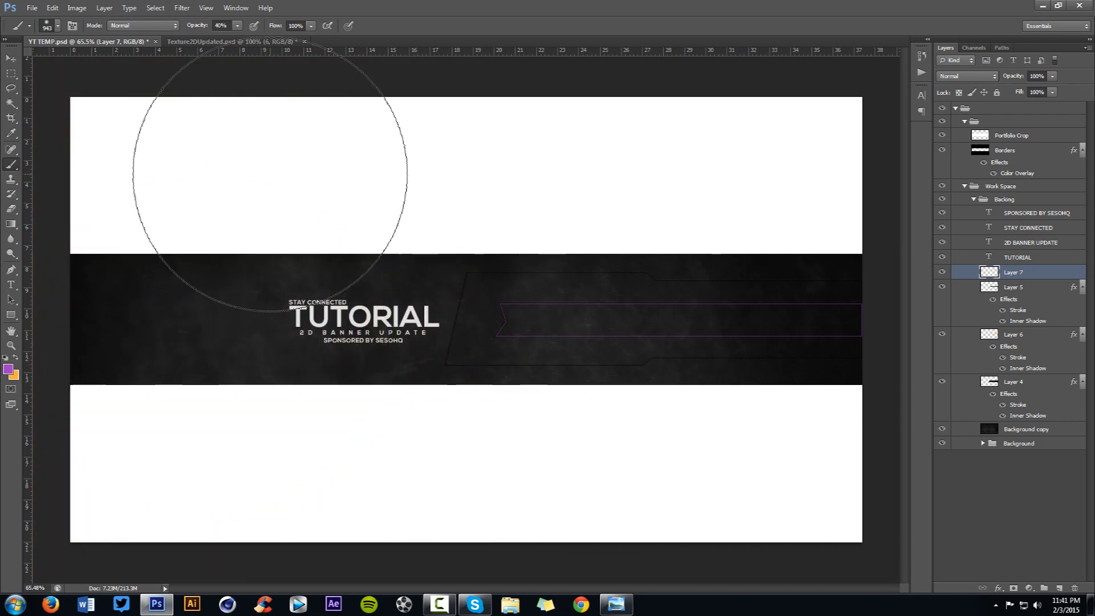
alt+right_click(211, 234)
mouse_move(207, 245)
mouse_down()
mouse_move(115, 242)
mouse_move(153, 242)
mouse_up()
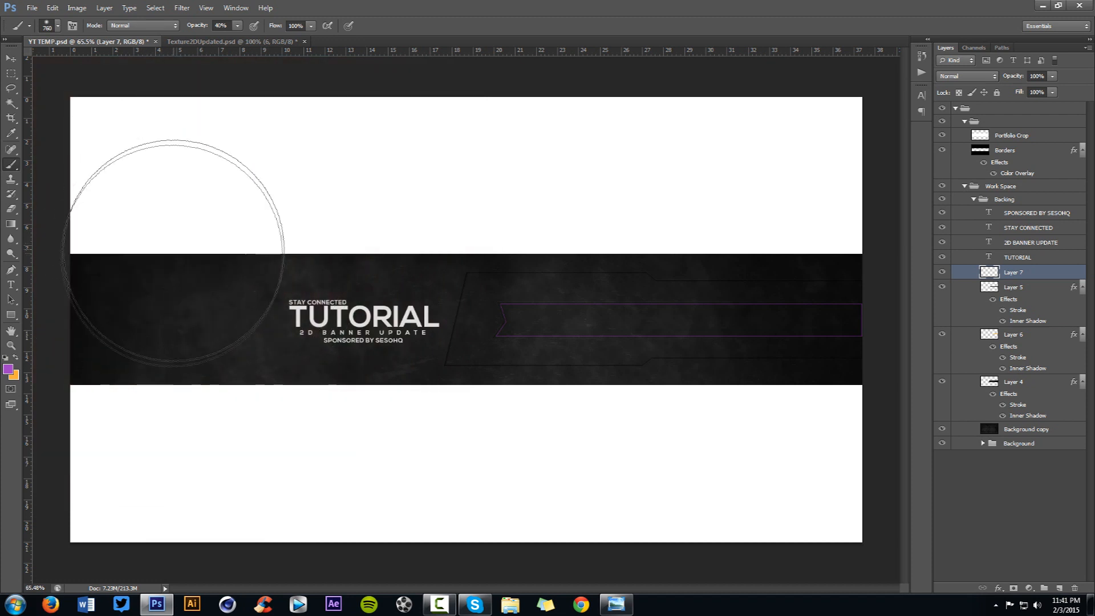
click(177, 204)
click(403, 434)
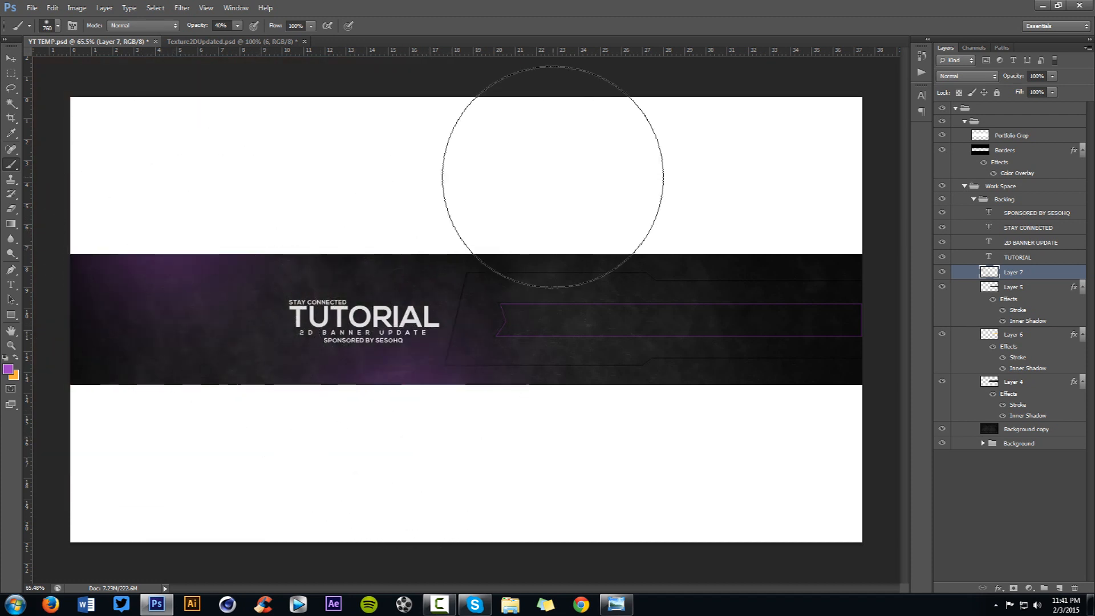
click(722, 399)
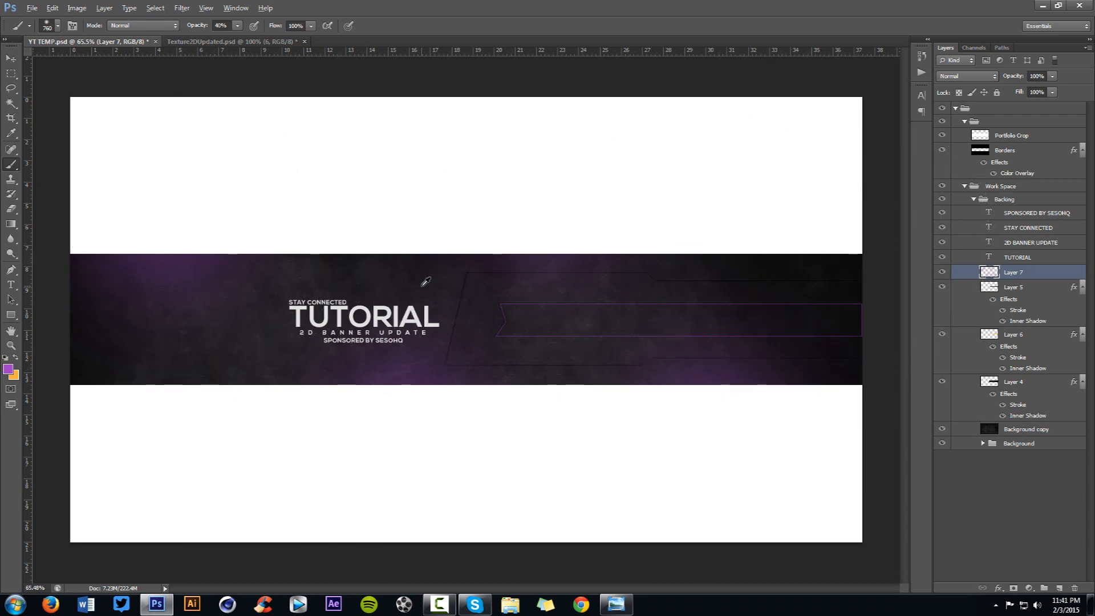
scroll(232, 452, up, 1)
scroll(263, 434, down, 2)
mouse_move(258, 436)
mouse_down()
mouse_move(386, 435)
mouse_move(340, 448)
mouse_up()
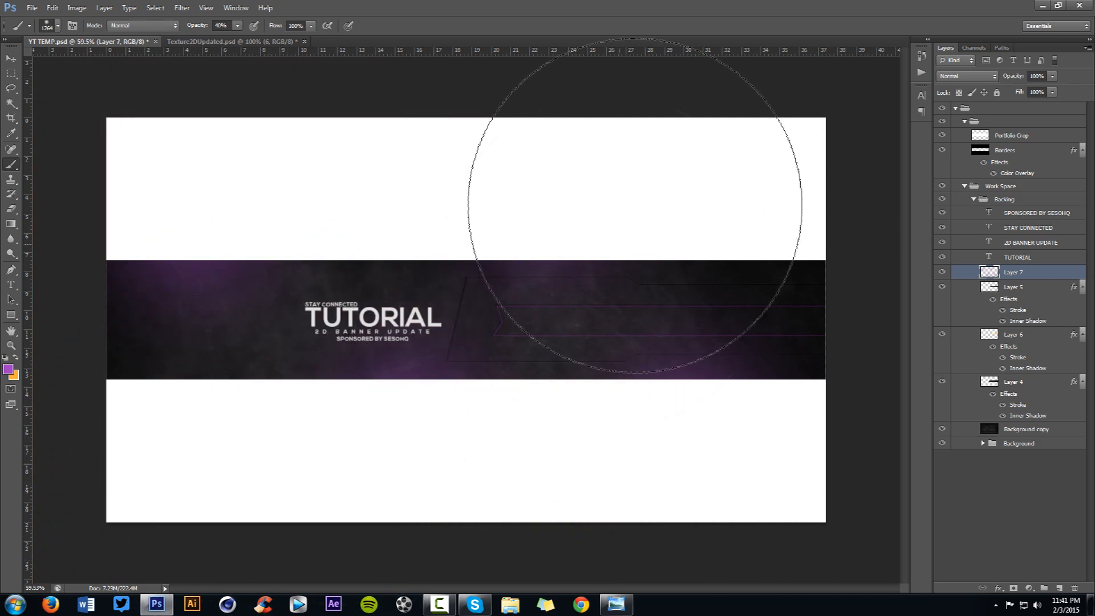
Step: Lower the purple glow layer's opacity to 55% and check the adaptbanner reference image
key(v)
scroll(383, 355, up, 2)
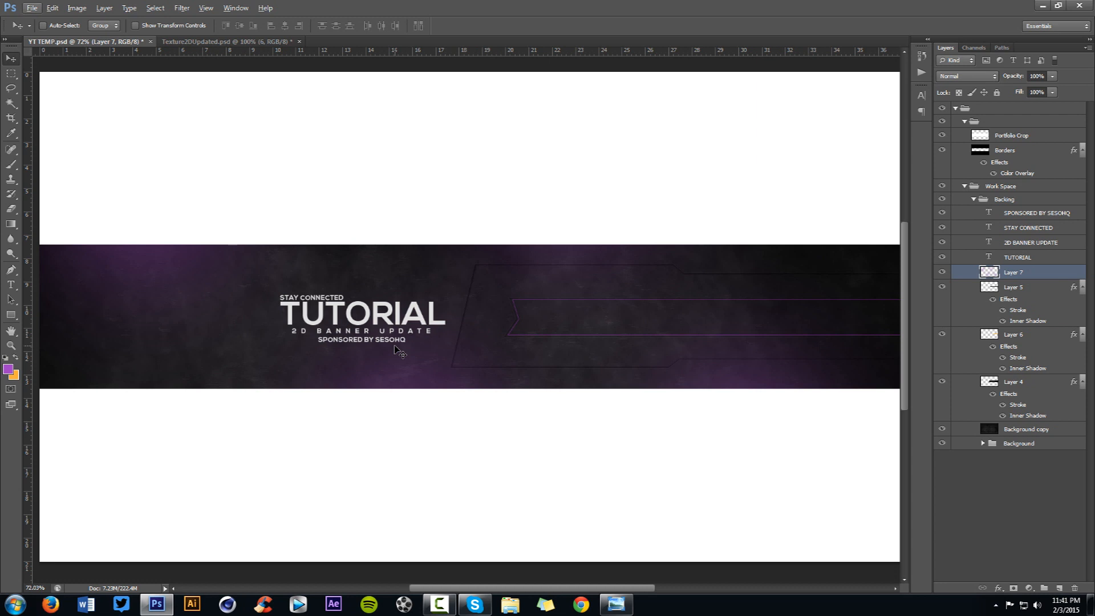
click(1052, 76)
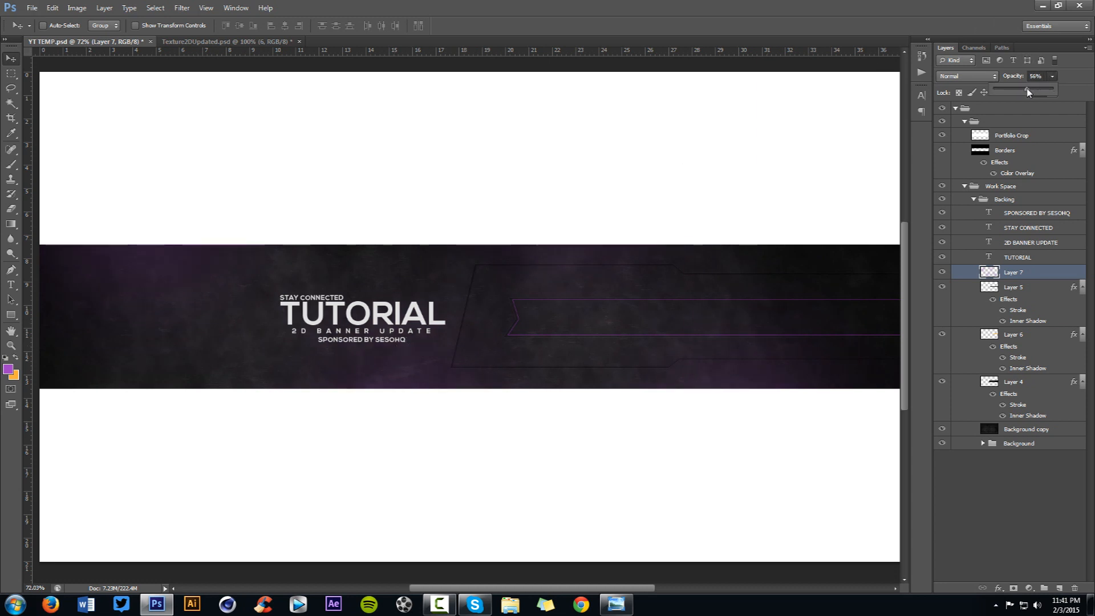
drag(1026, 90, 1027, 89)
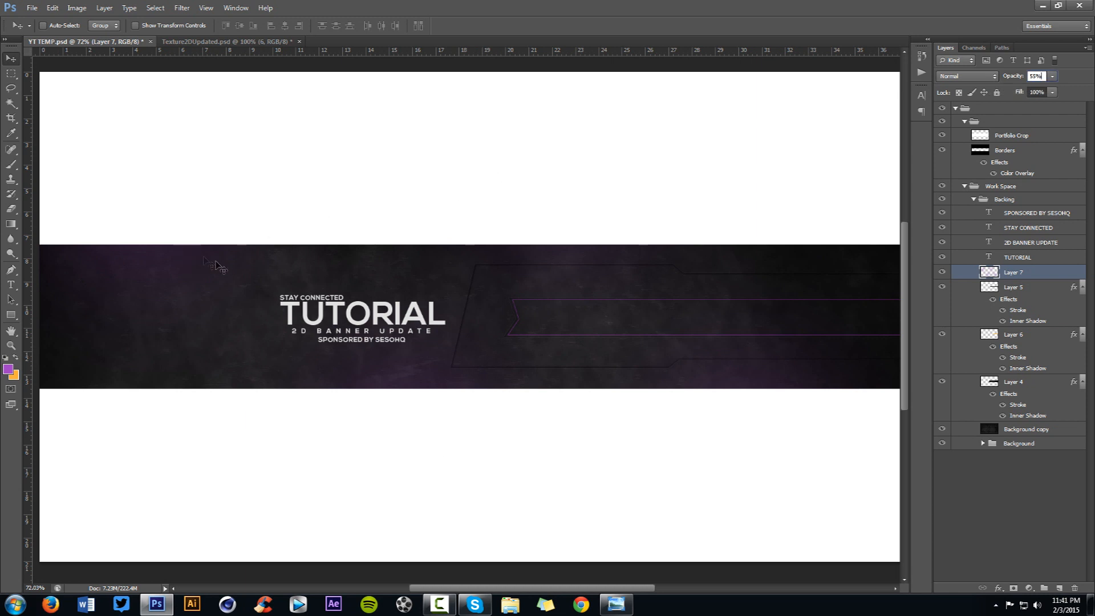
click(616, 604)
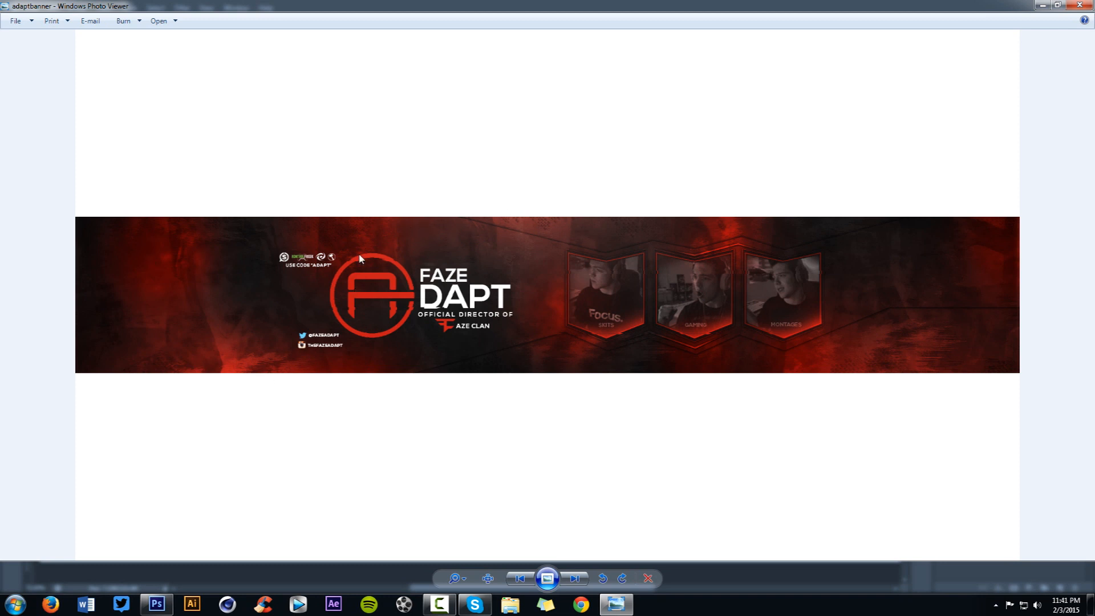
click(170, 598)
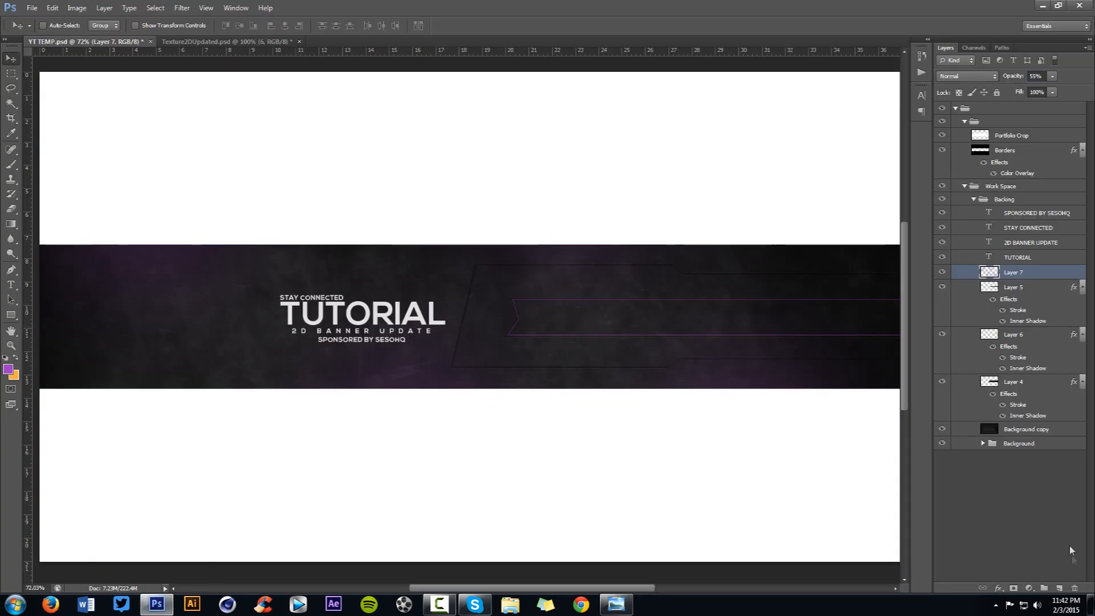
Step: Add another layer above the glow layer and pick a more vivid purple as the foreground colour
click(1060, 588)
key(b)
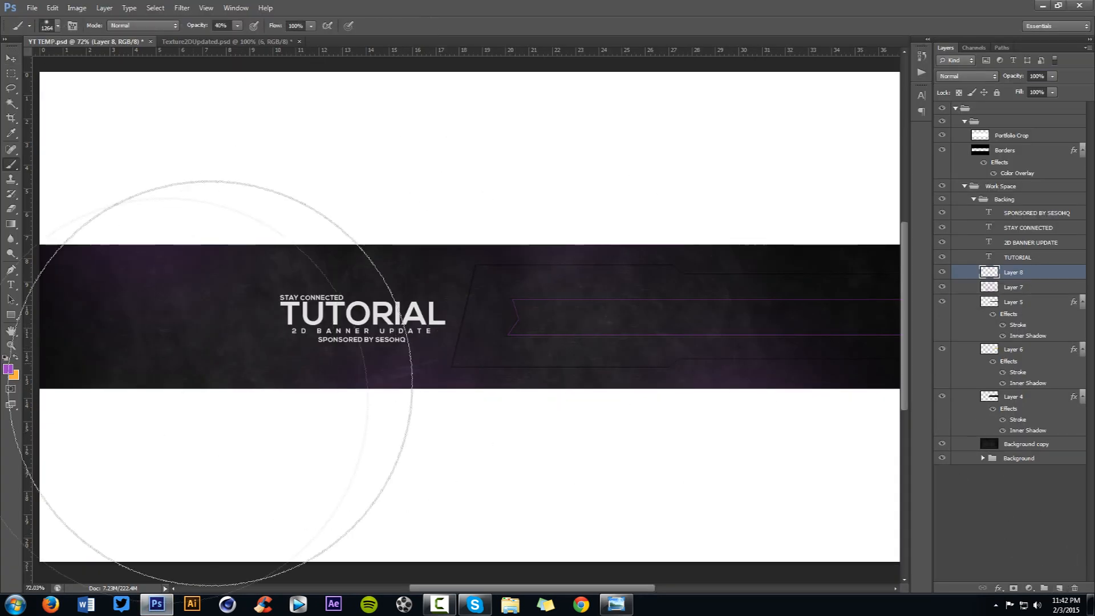
click(7, 370)
click(511, 261)
drag(512, 258, 518, 256)
click(666, 233)
Step: Reduce the soft brush to 831 px and paint brighter purple glows along the banner's upper and lower edges
drag(224, 423, 130, 429)
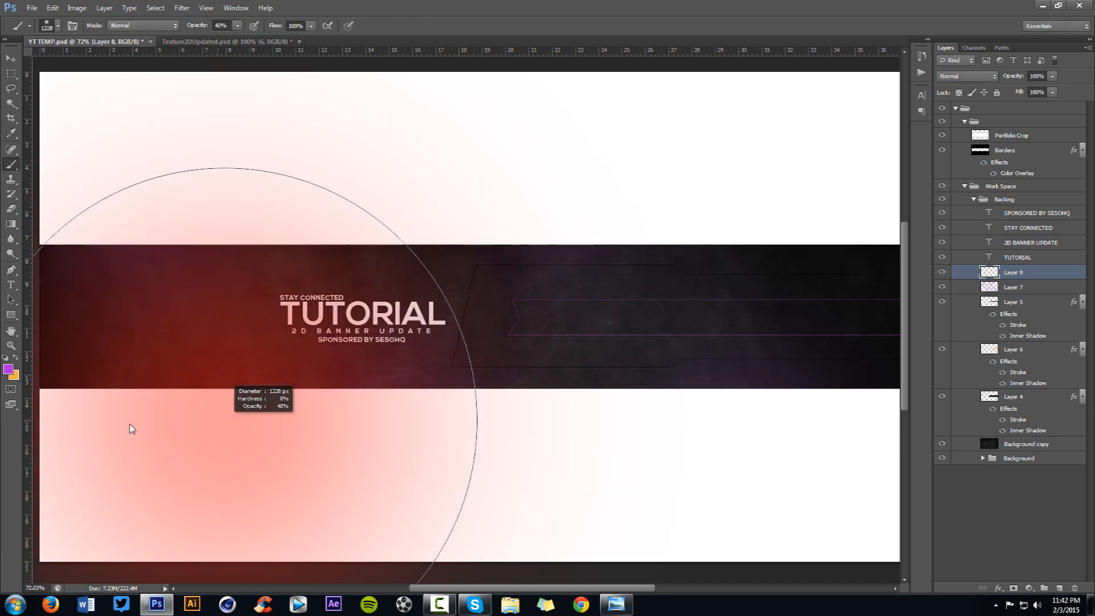
mouse_move(260, 424)
mouse_down()
mouse_move(166, 433)
mouse_move(217, 448)
mouse_move(140, 463)
mouse_up()
drag(628, 360, 442, 336)
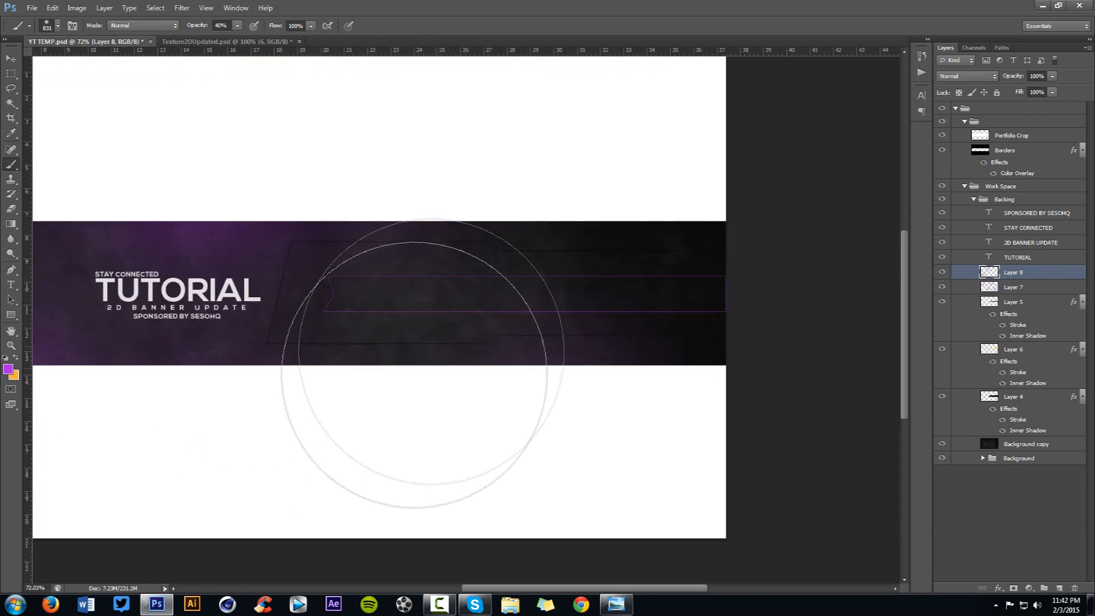
mouse_move(271, 345)
mouse_down()
mouse_move(518, 334)
mouse_move(453, 336)
mouse_up()
scroll(453, 339, down, 1)
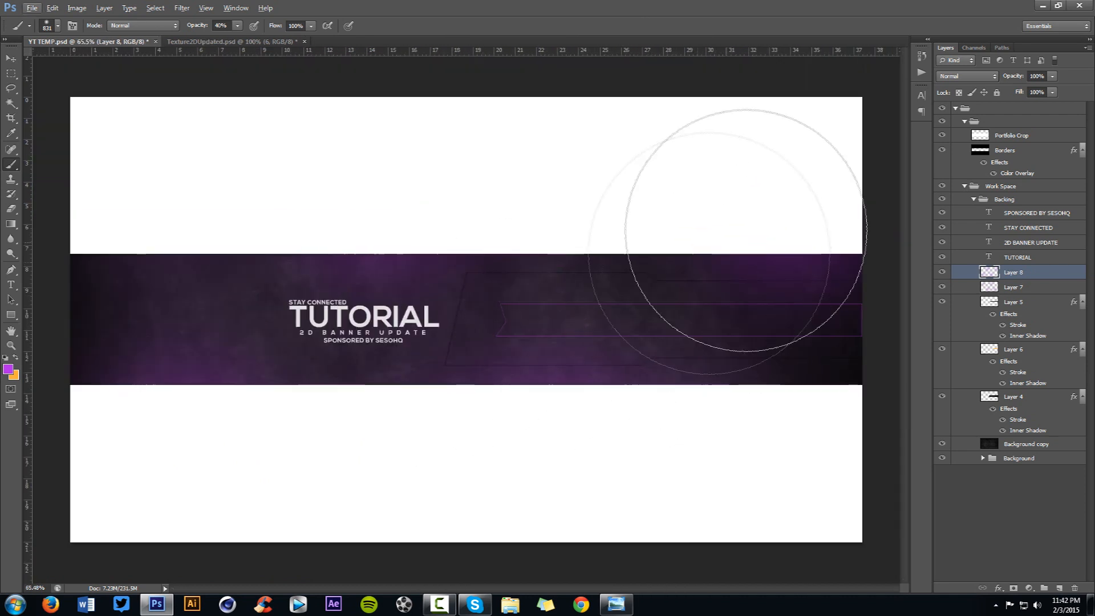
Step: Try the Screen blend mode on the new glow layer and switch it to Color Dodge
click(964, 76)
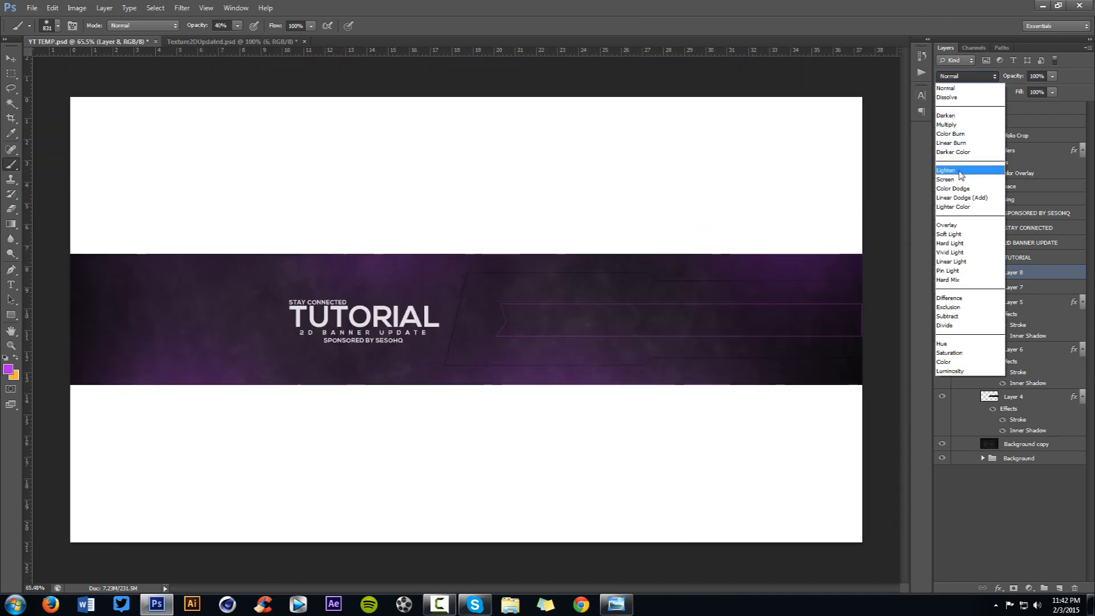
click(960, 180)
scroll(975, 80, down, 1)
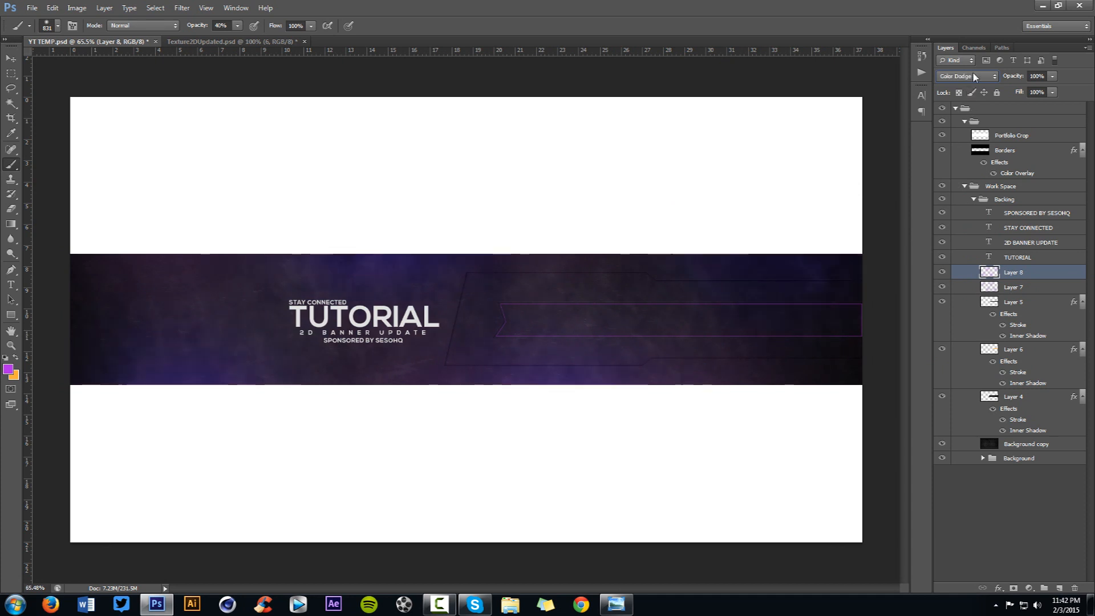